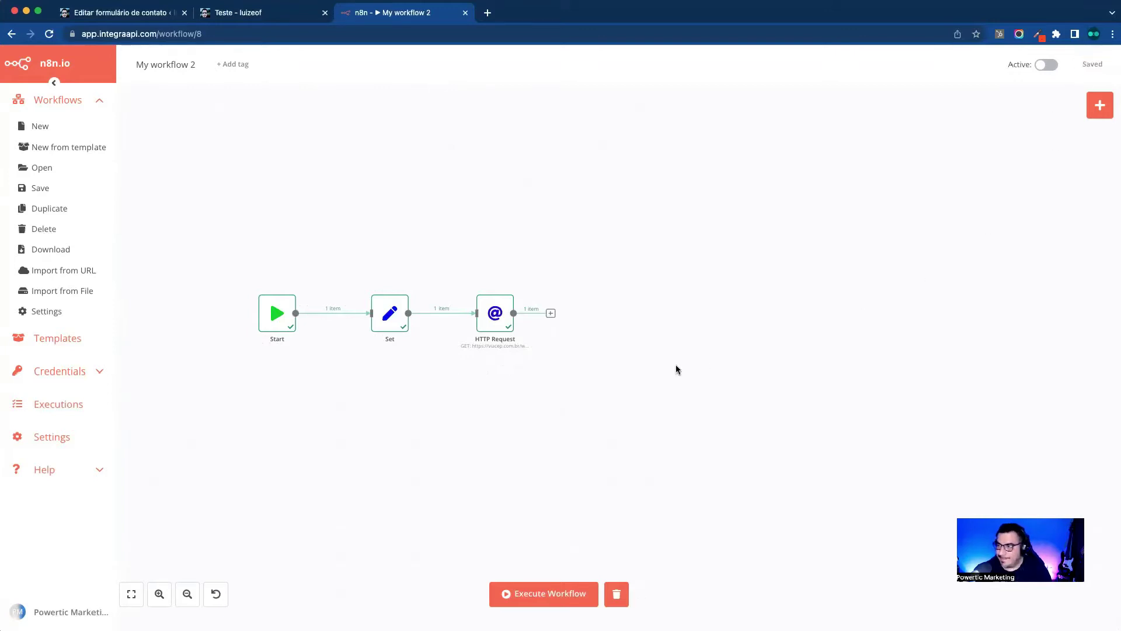
# Step: Review the HTTP Request node, then load app.emailfirst.co in a new browser tab
pyautogui.doubleClick(495, 314)
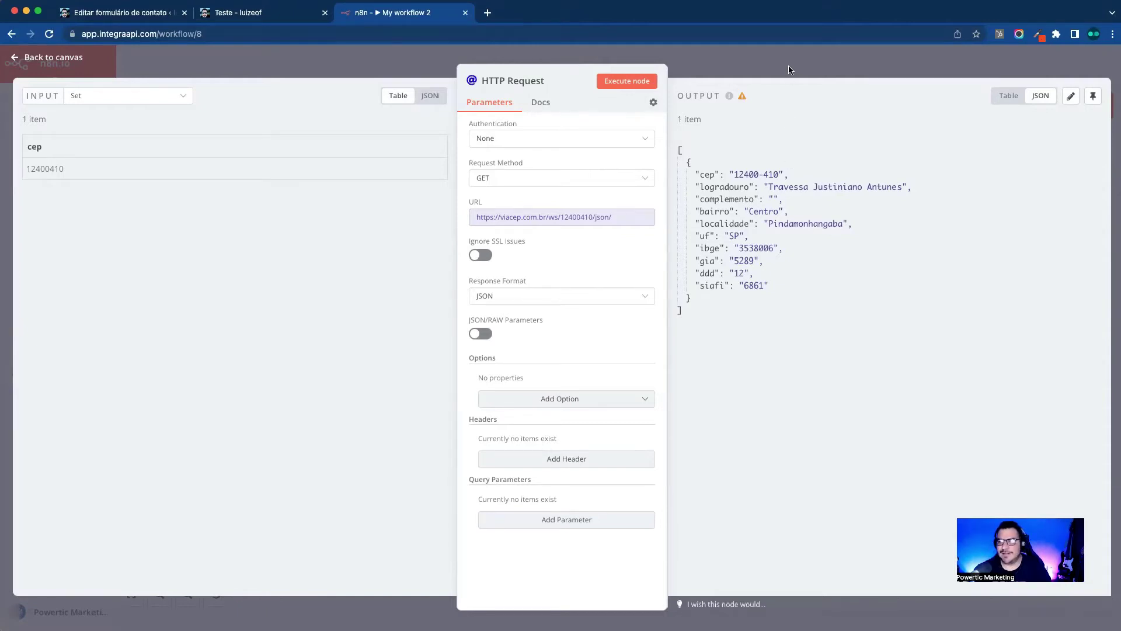
pyautogui.press('Escape')
pyautogui.click(488, 13)
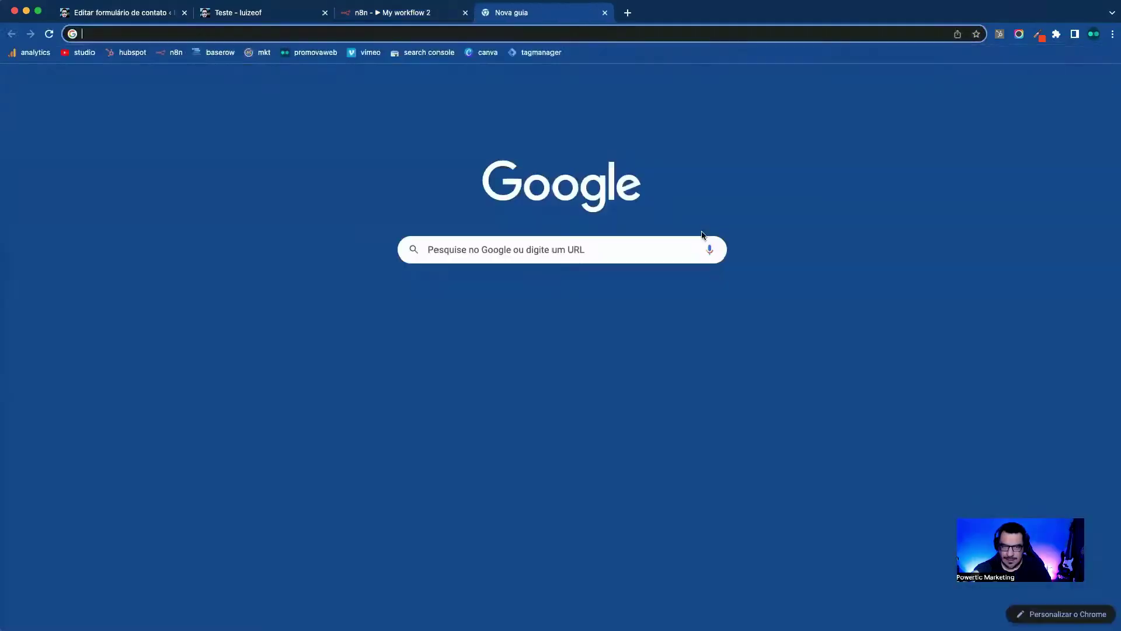
pyautogui.write('app.email')
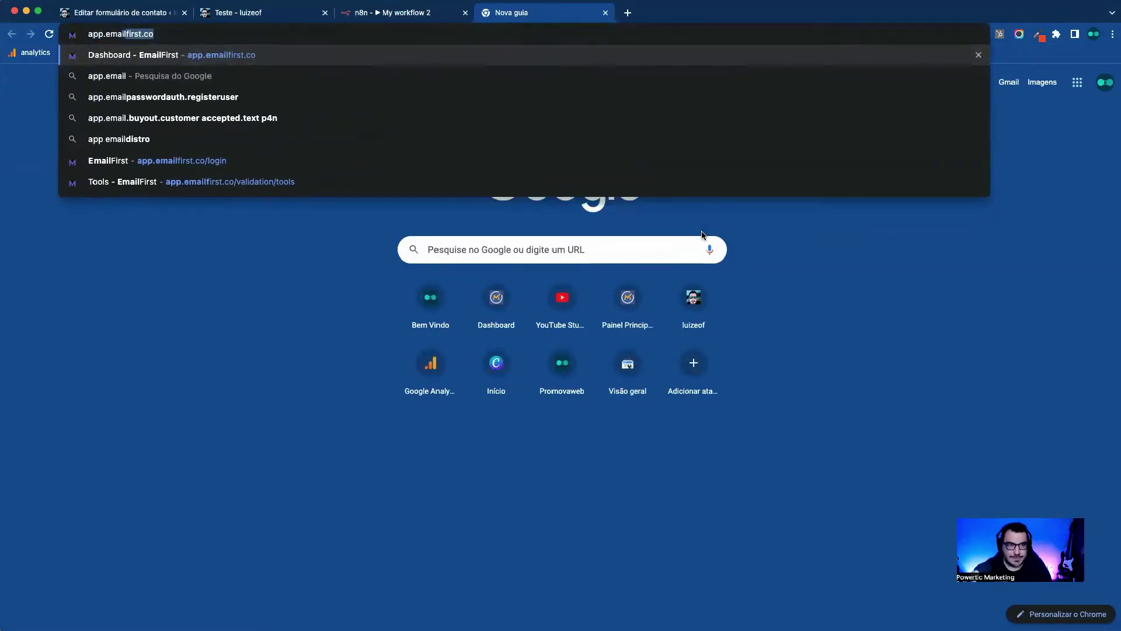
pyautogui.press('Return')
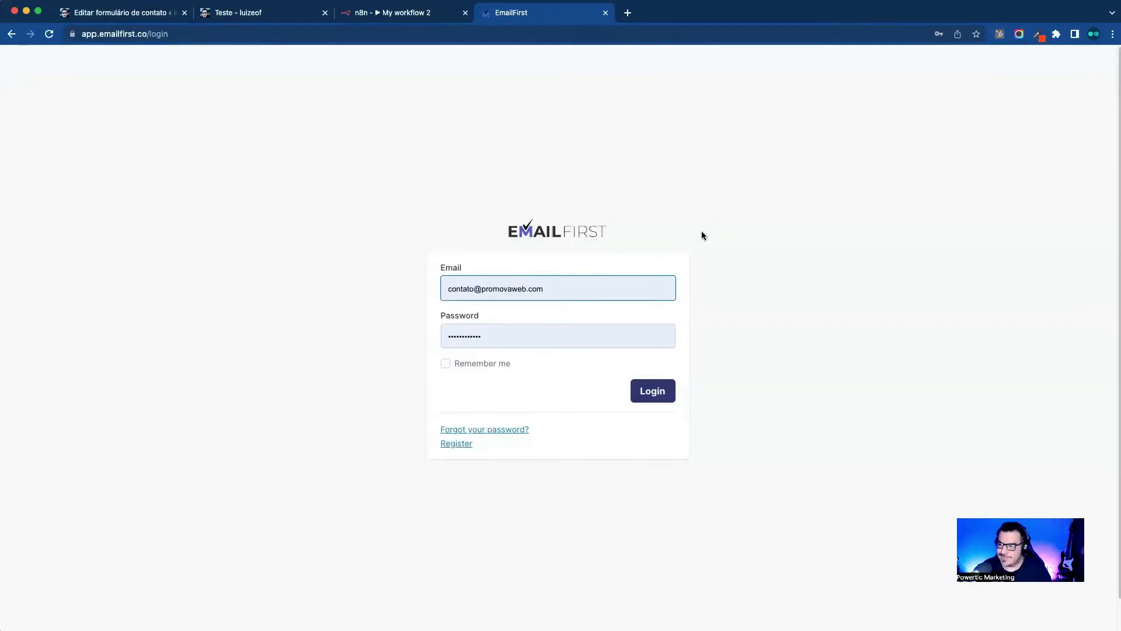
# Step: Log in to EmailFirst with the autofilled credentials
pyautogui.click(757, 324)
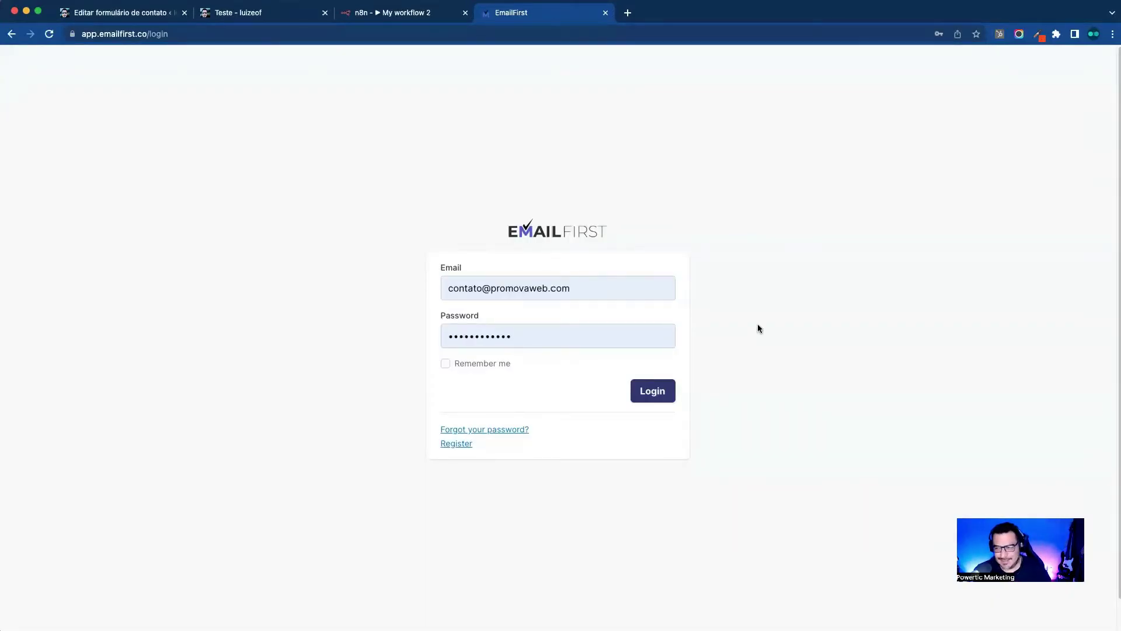
pyautogui.click(185, 35)
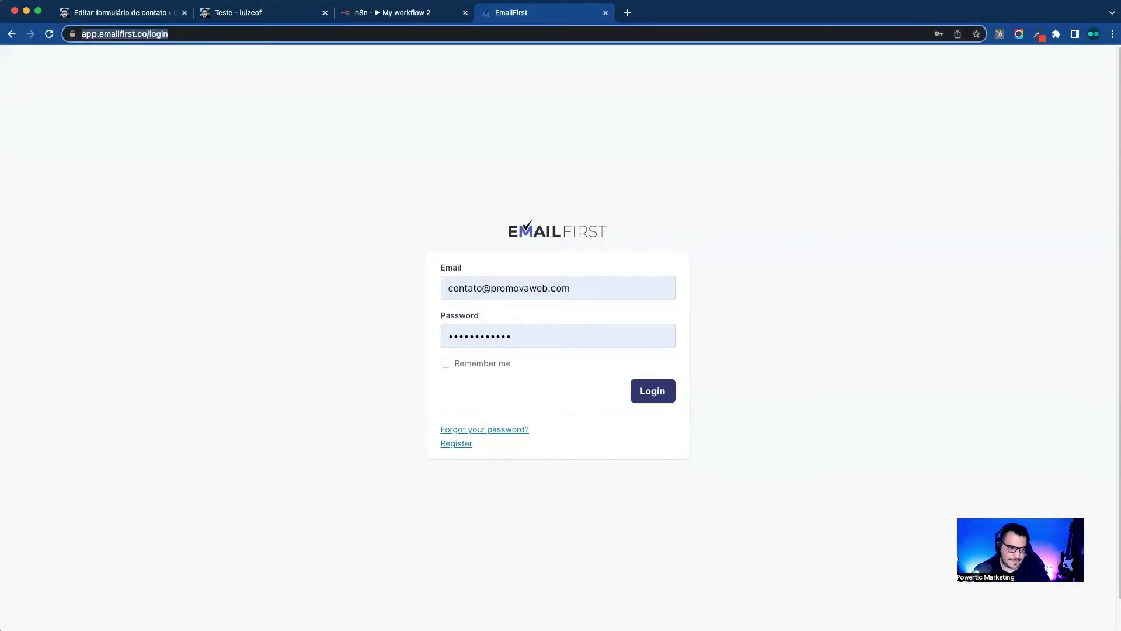
pyautogui.click(206, 308)
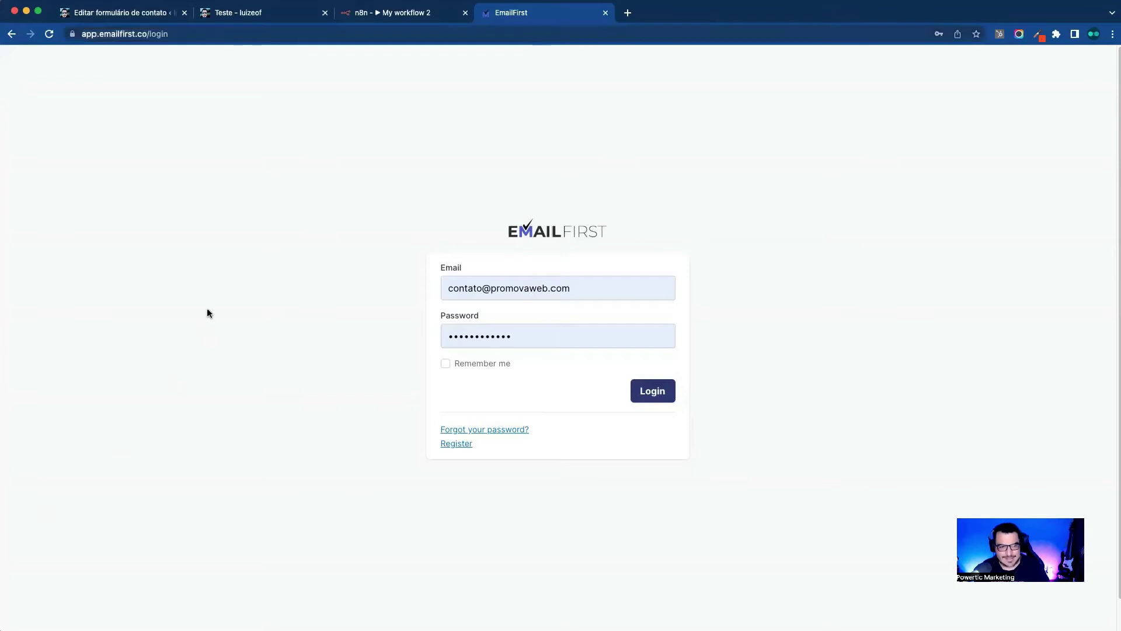
pyautogui.click(665, 392)
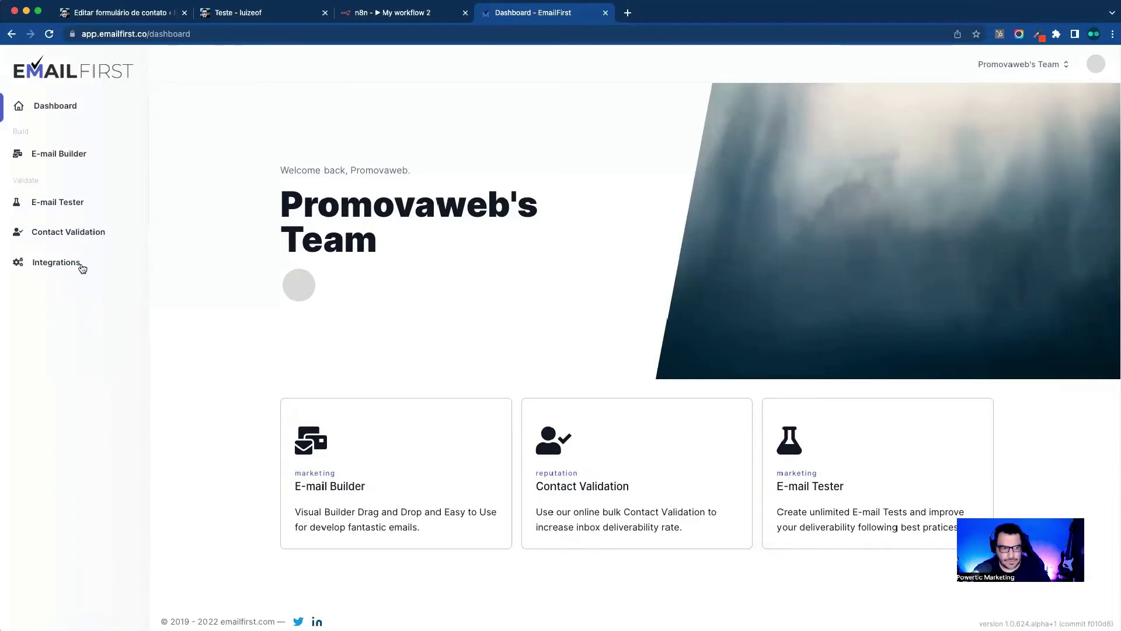
# Step: Under Contact Validation > Tools & API, open Learn More for Contact Basic Validation
pyautogui.click(86, 233)
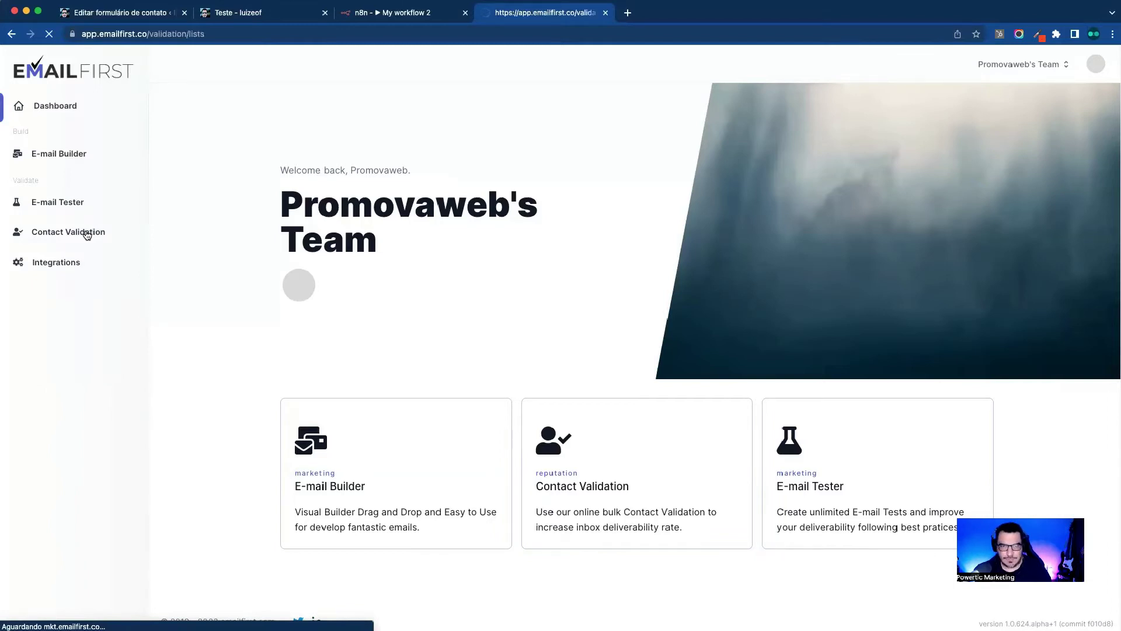
pyautogui.click(53, 334)
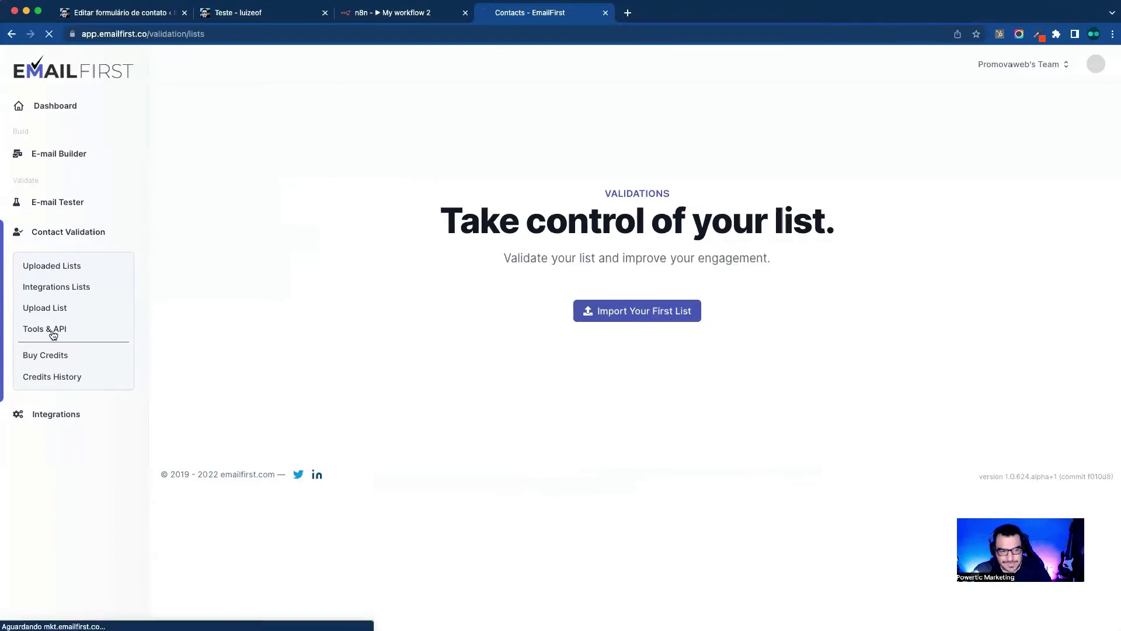
pyautogui.scroll(-1, 668, 266)
pyautogui.scroll(-2, 669, 271)
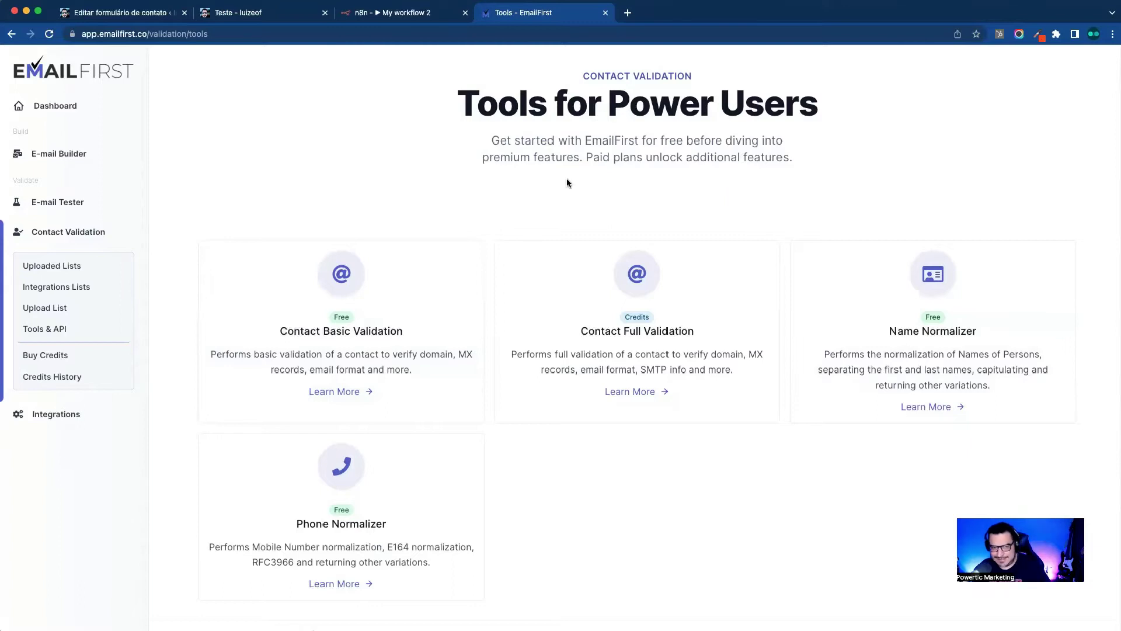
pyautogui.click(342, 398)
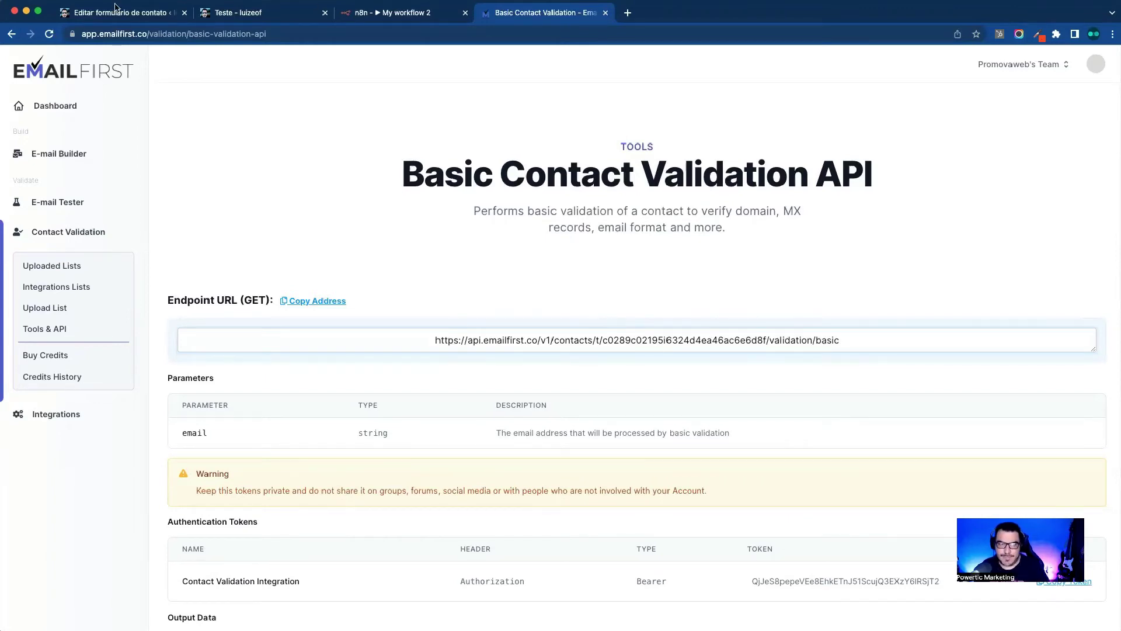
# Step: Close the extra tabs, delete the HTTP Request node and save the workflow
pyautogui.click(266, 14)
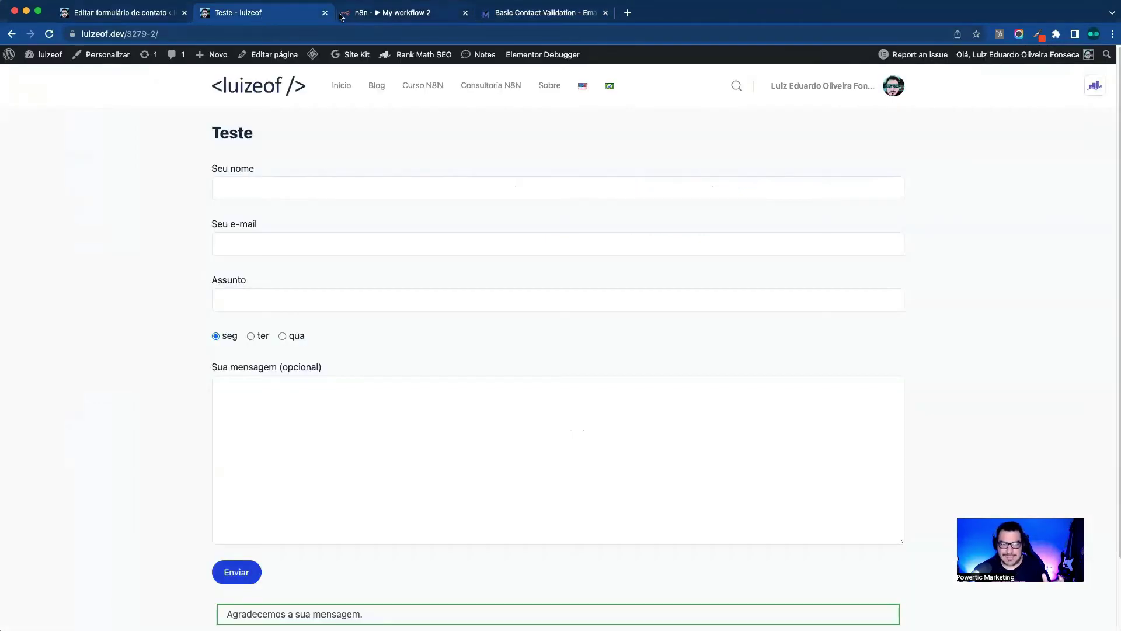
pyautogui.click(372, 18)
pyautogui.click(185, 14)
pyautogui.click(185, 14)
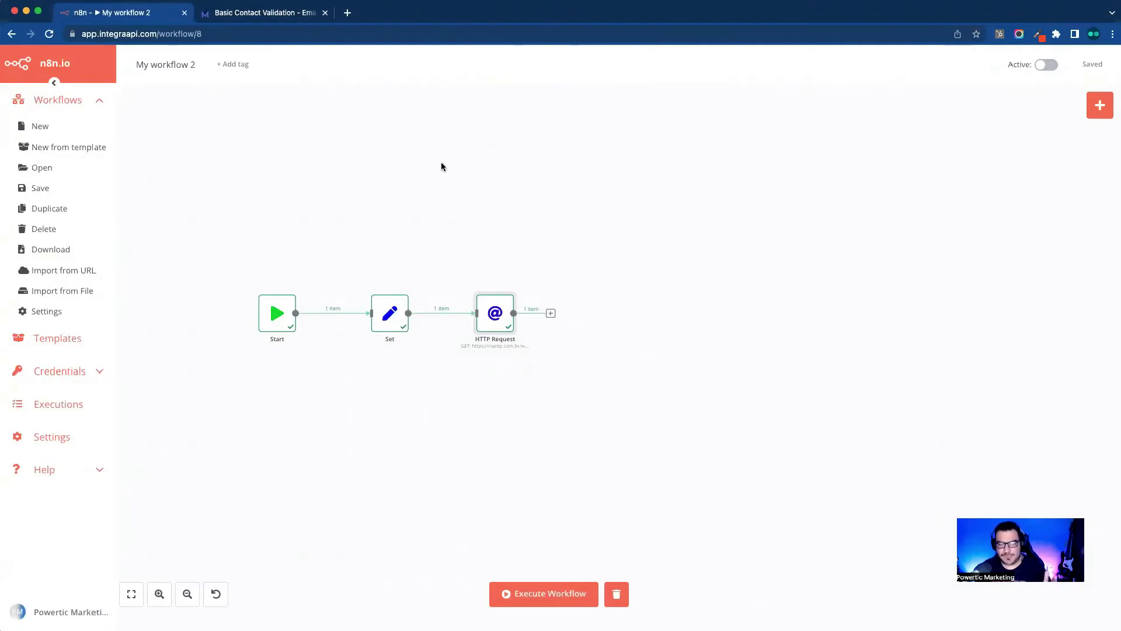
pyautogui.moveTo(503, 321)
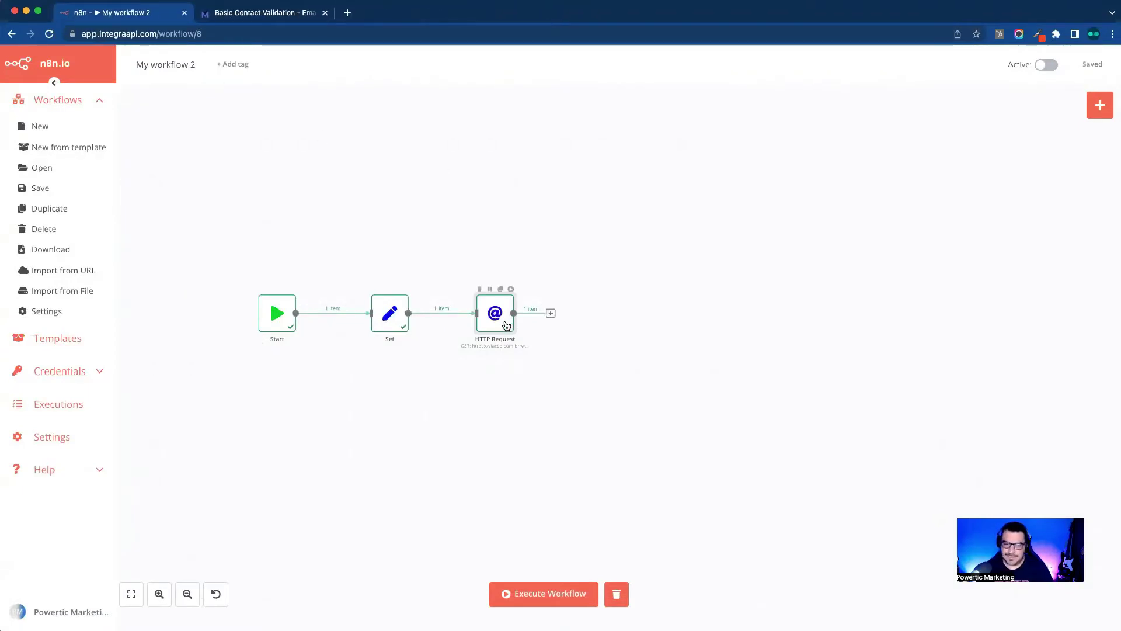
pyautogui.press('Delete')
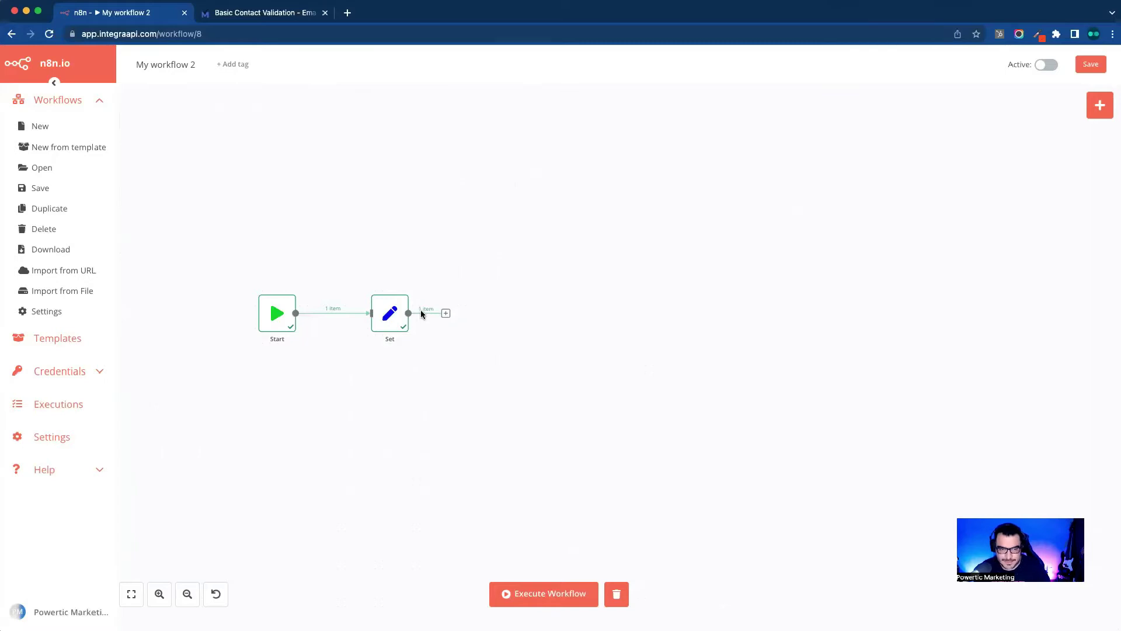
pyautogui.click(1103, 67)
# Step: Rename the Set node's field cep to email, set its value to a test e-mail address, and save
pyautogui.doubleClick(392, 315)
pyautogui.doubleClick(538, 219)
pyautogui.write('email')
pyautogui.doubleClick(534, 254)
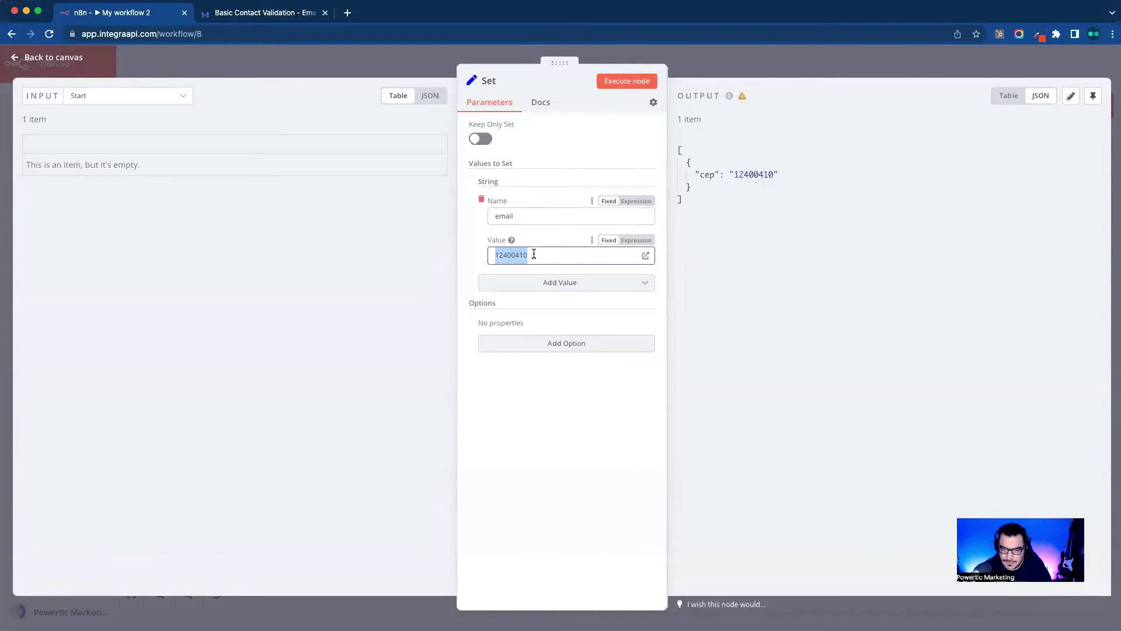
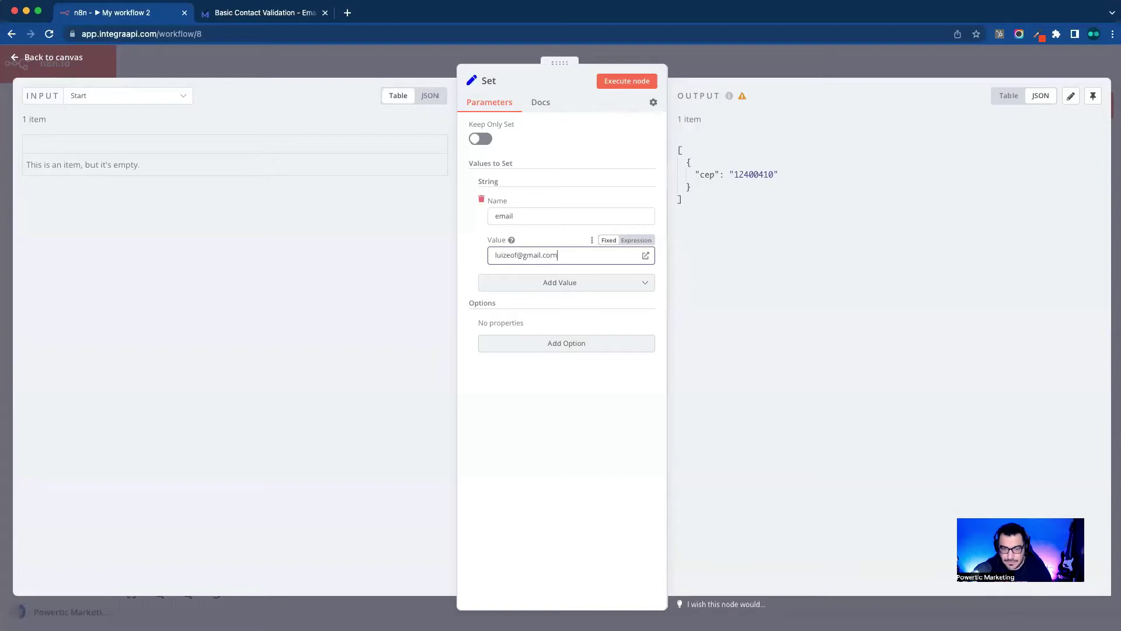
pyautogui.click(824, 285)
pyautogui.click(891, 62)
pyautogui.click(1093, 65)
# Step: Execute the workflow and inspect the Set node's email output
pyautogui.click(578, 593)
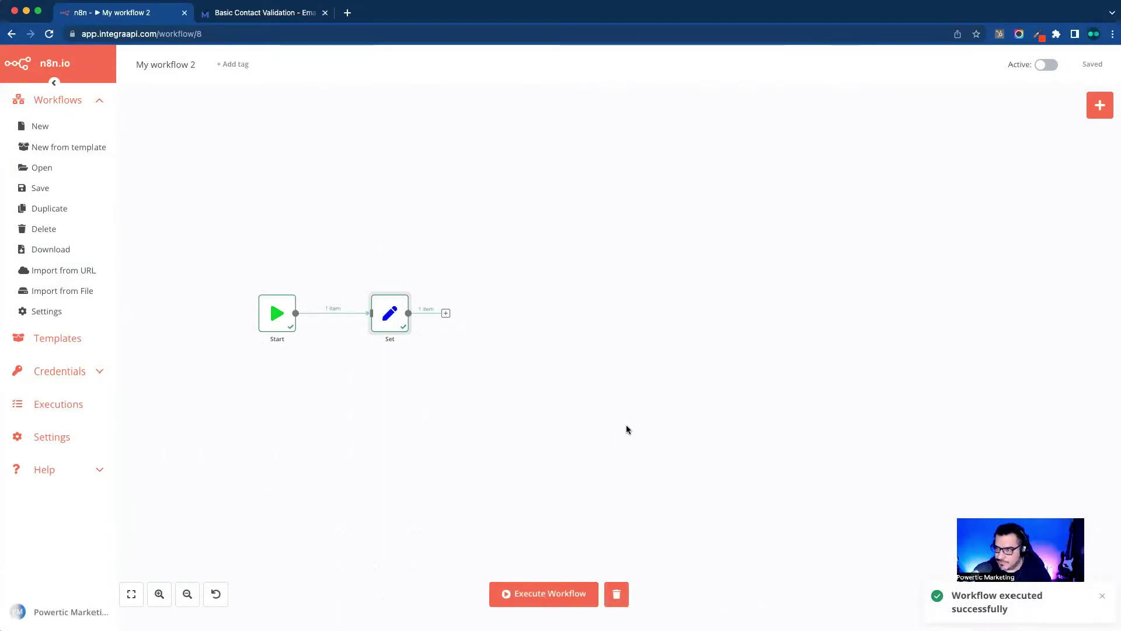
pyautogui.doubleClick(390, 318)
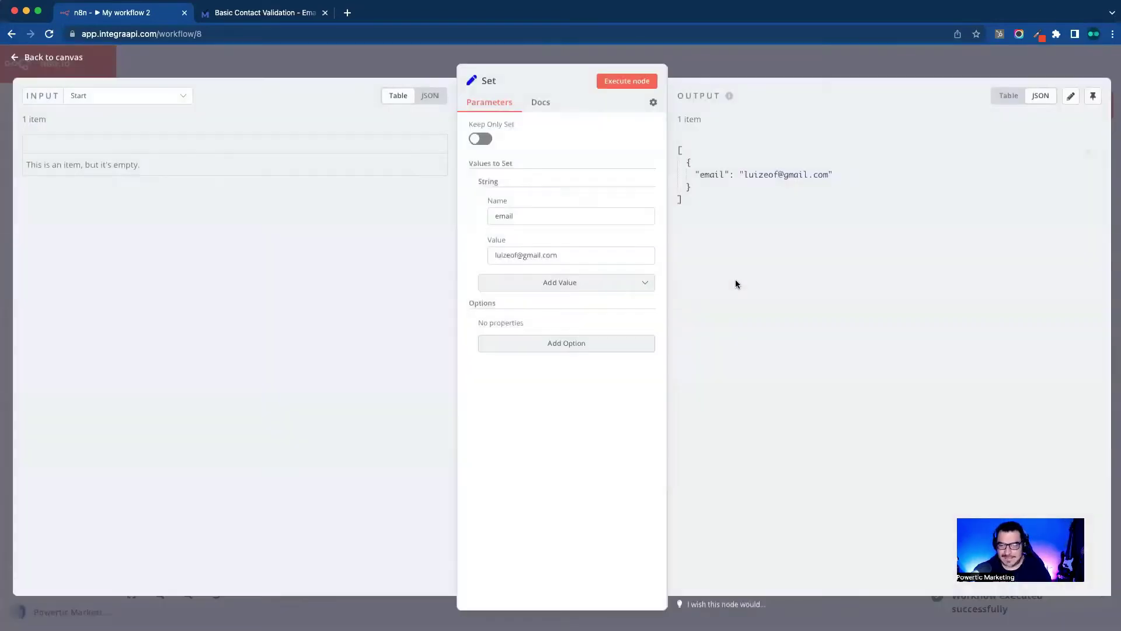
pyautogui.press('Escape')
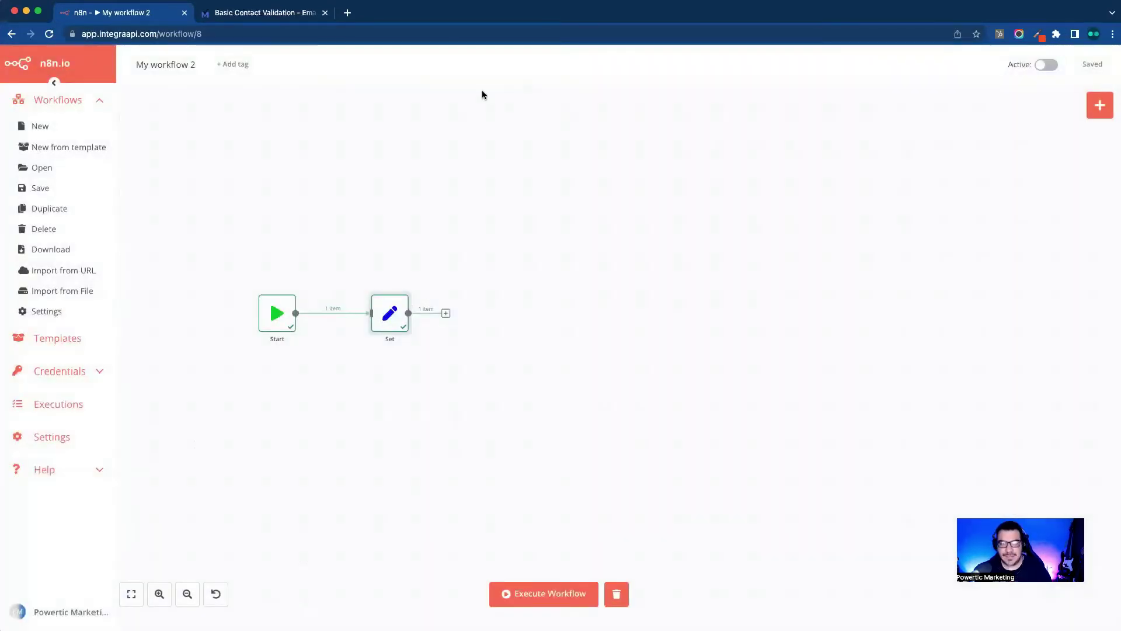
pyautogui.doubleClick(390, 315)
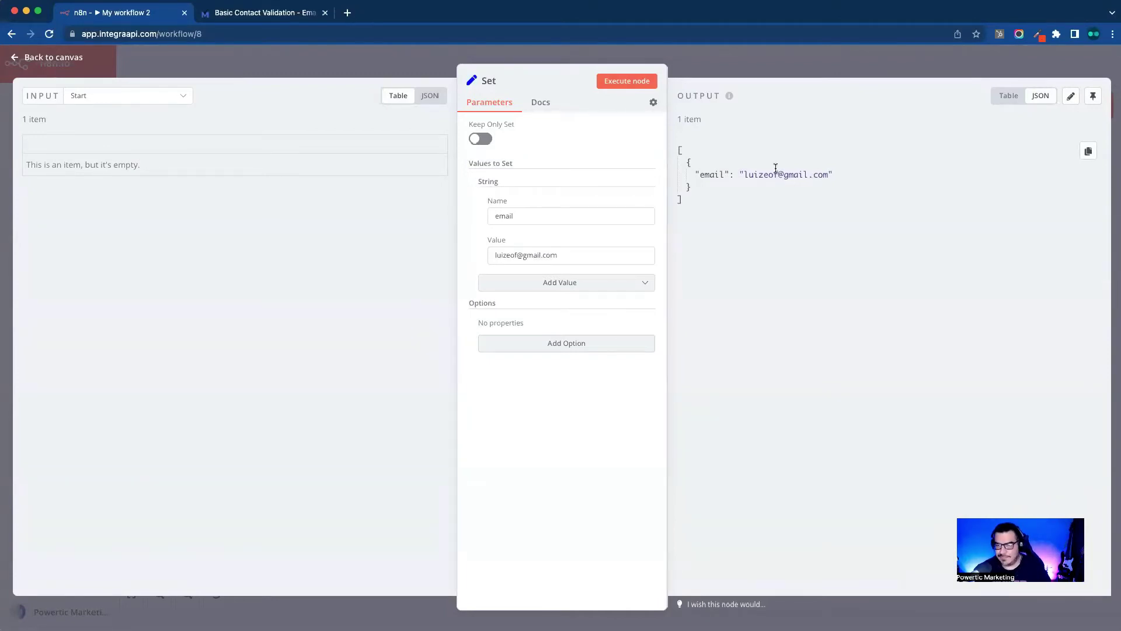
pyautogui.moveTo(783, 174); pyautogui.dragTo(828, 175)
pyautogui.click(814, 181)
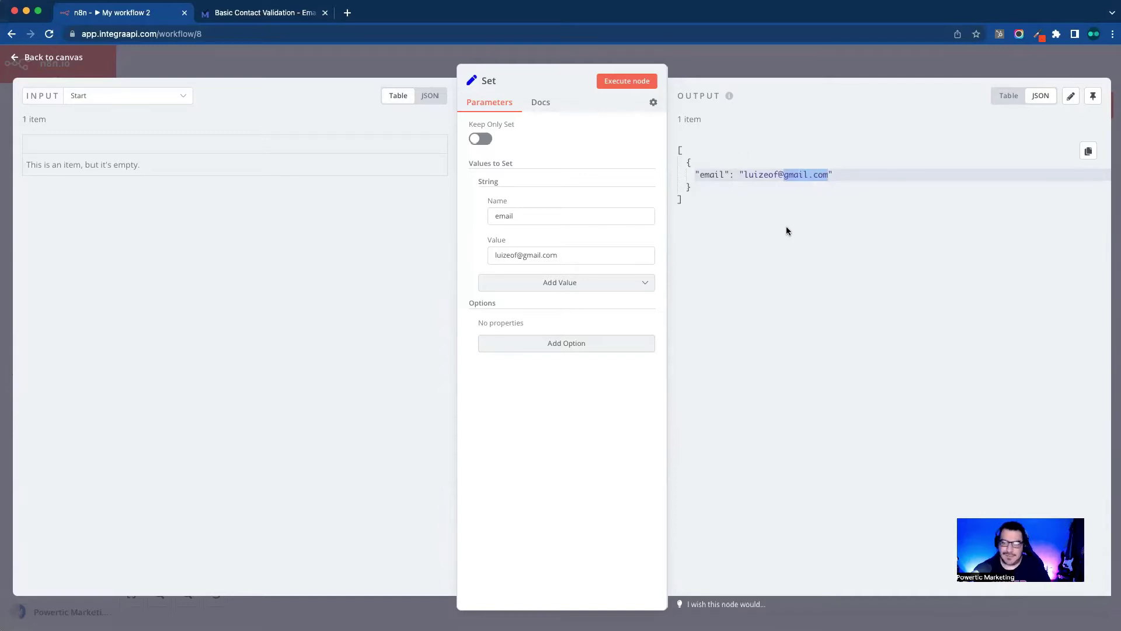
# Step: Copy the EmailFirst validation endpoint URL and recheck the n8n Set node's output
pyautogui.click(856, 61)
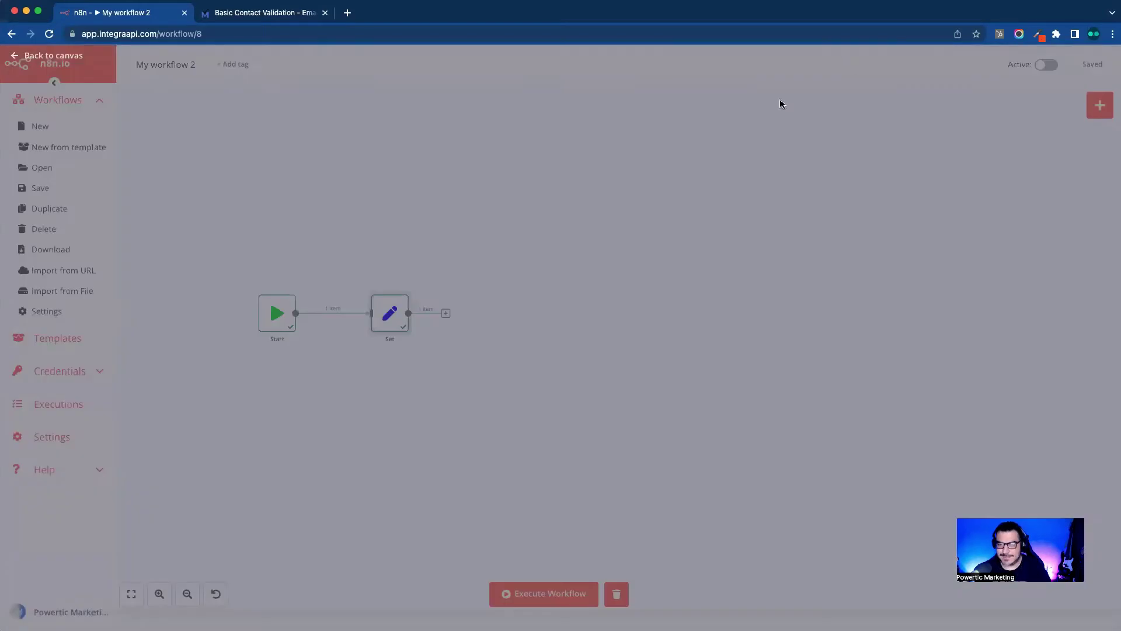
pyautogui.click(272, 11)
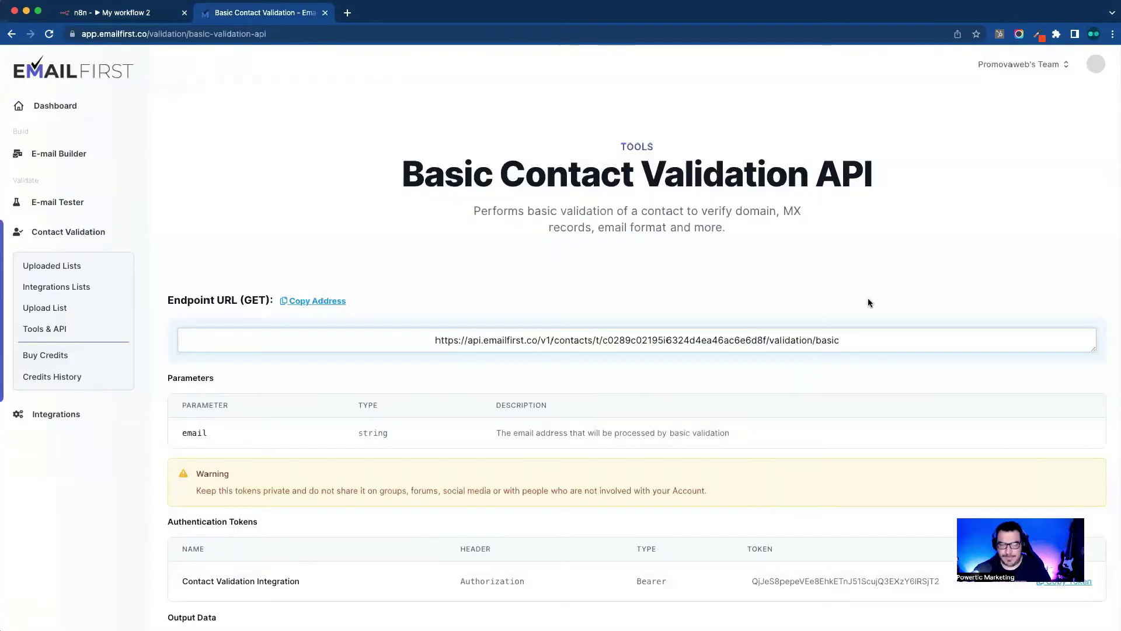
pyautogui.tripleClick(700, 340)
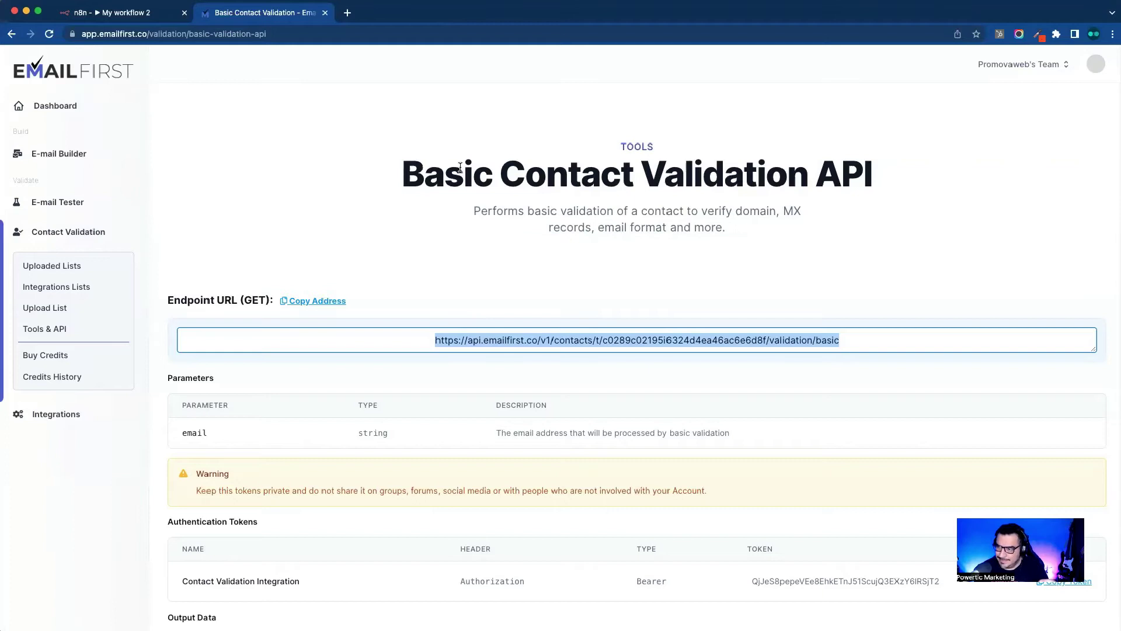
pyautogui.tripleClick(747, 339)
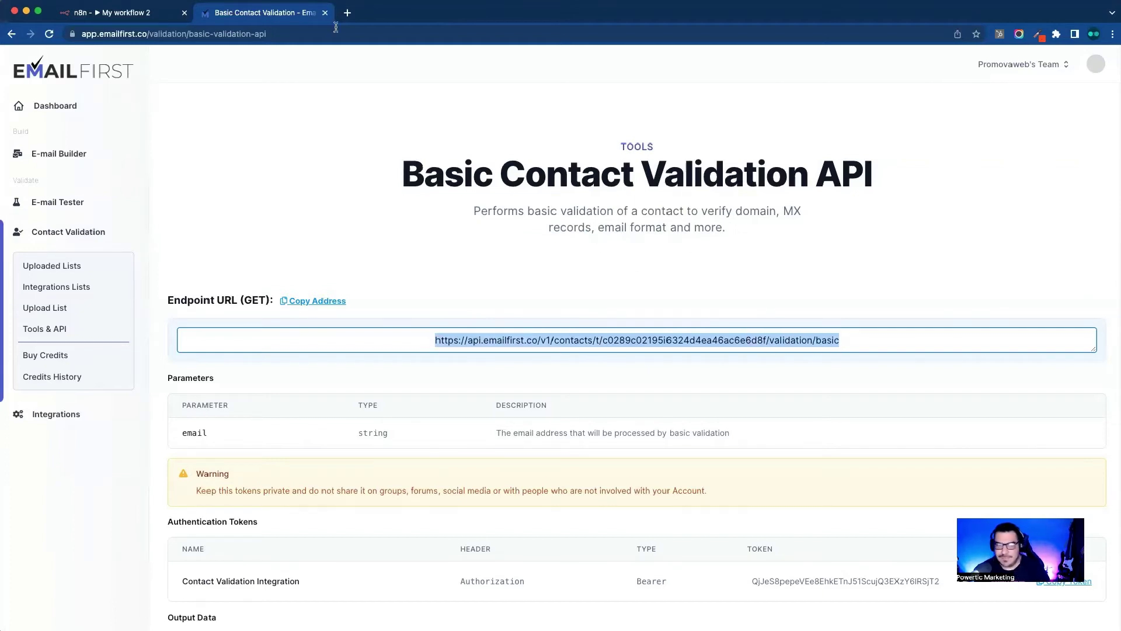
pyautogui.click(122, 13)
pyautogui.doubleClick(389, 313)
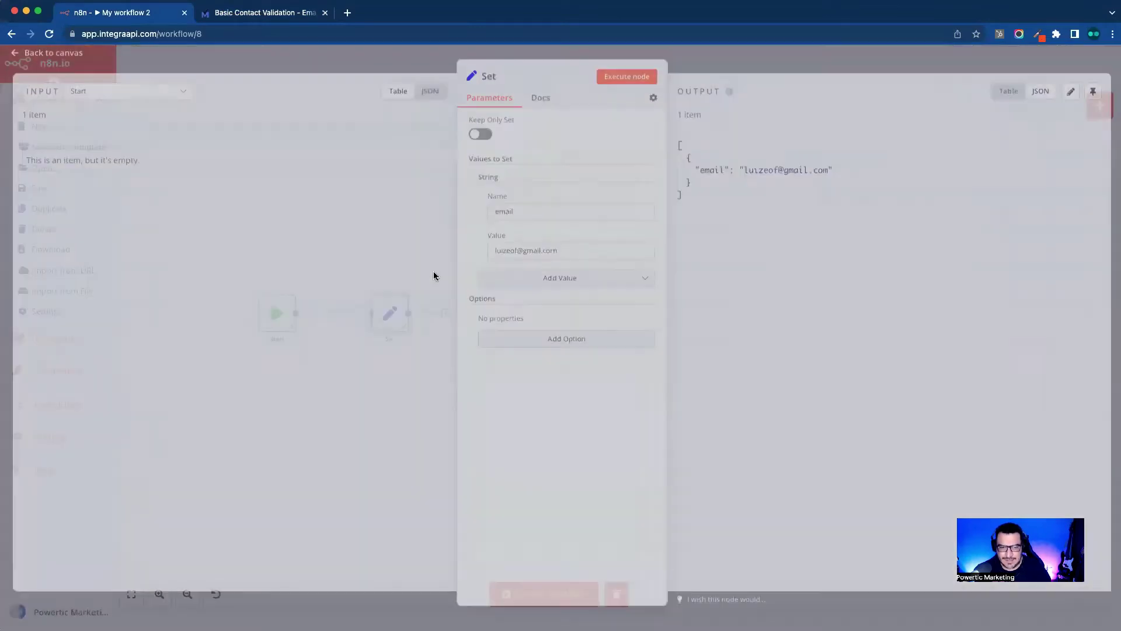
# Step: Add an HTTP Request node after the Set node with the pasted EmailFirst endpoint URL
pyautogui.press('Escape')
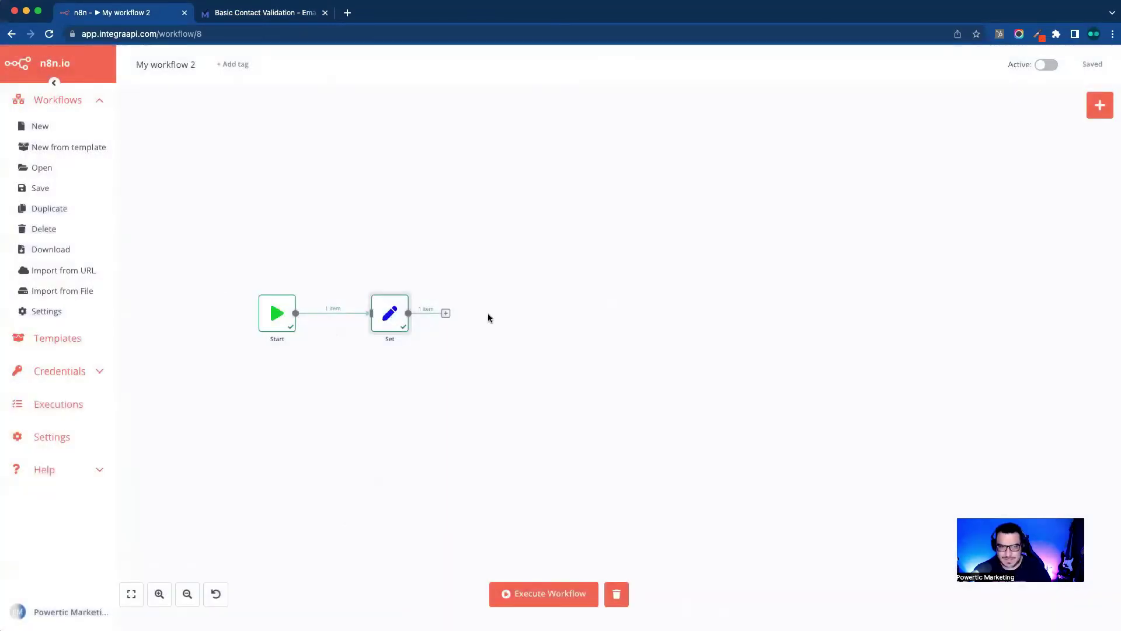
pyautogui.click(445, 313)
pyautogui.write('http')
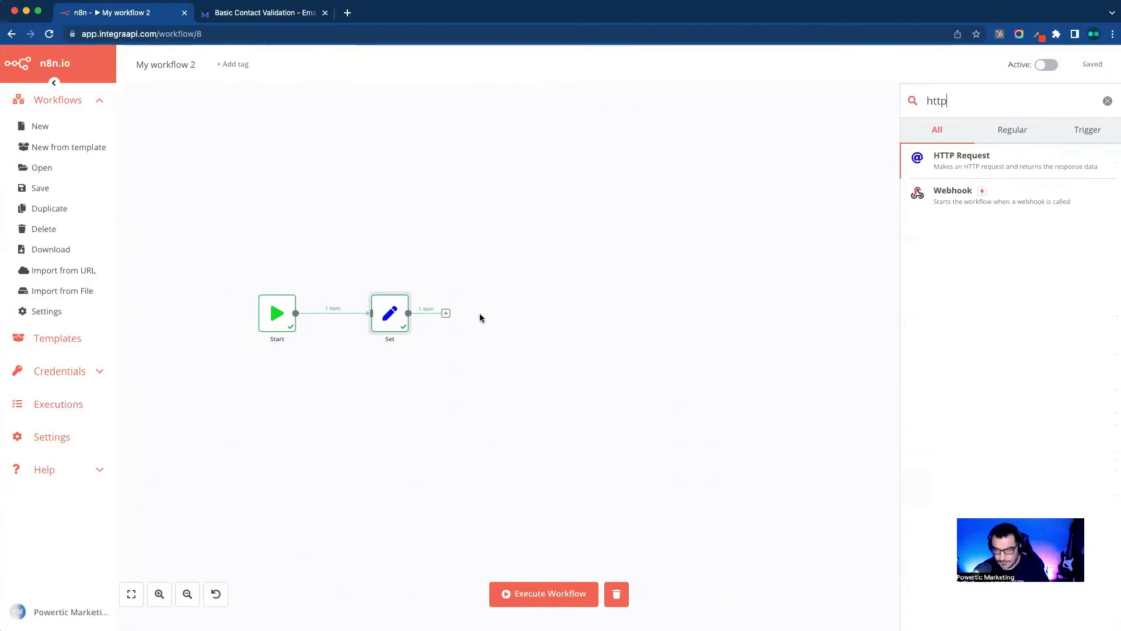
pyautogui.click(1011, 167)
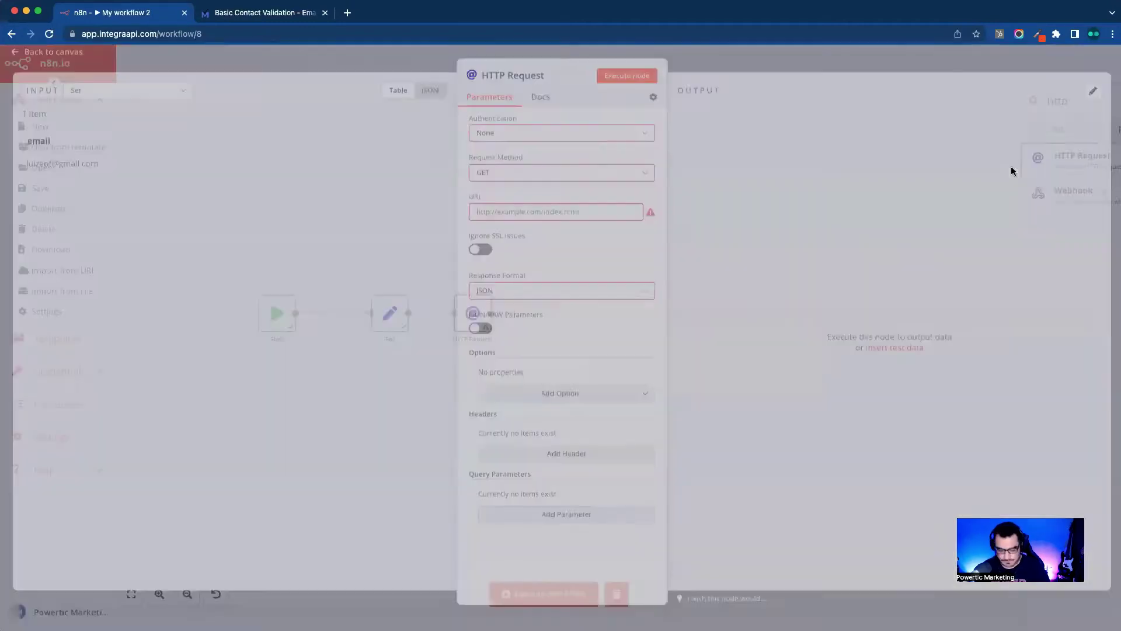
pyautogui.click(563, 218)
pyautogui.hotkey('ctrl', 'v')
pyautogui.click(556, 202)
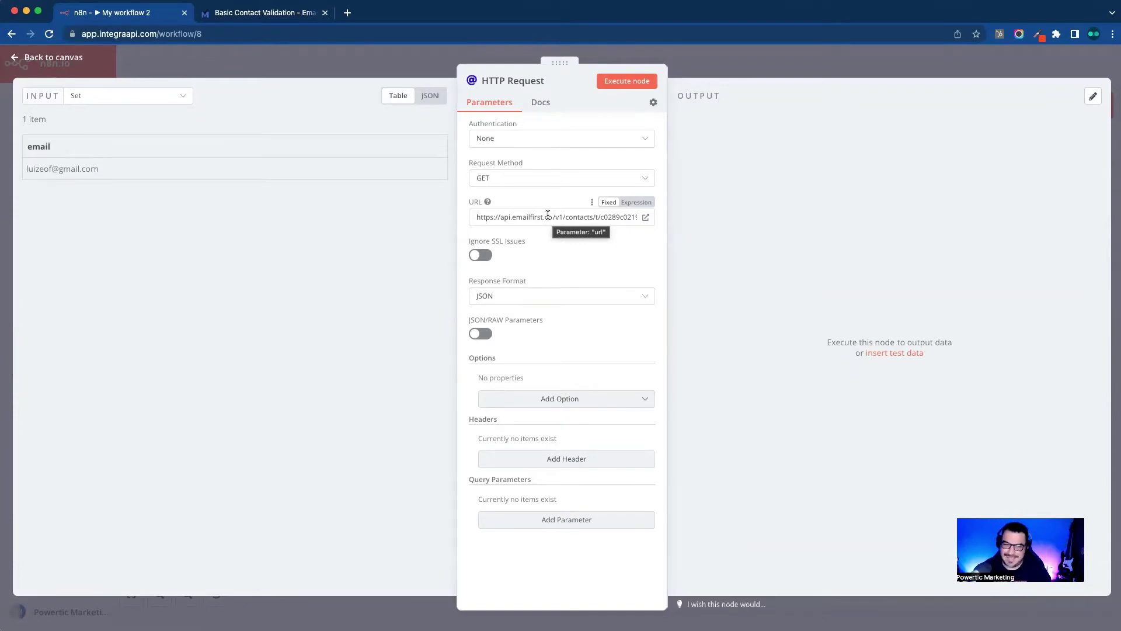
# Step: Execute the HTTP Request node, note the Unauthenticated error, and dismiss the notification
pyautogui.click(256, 12)
pyautogui.click(584, 251)
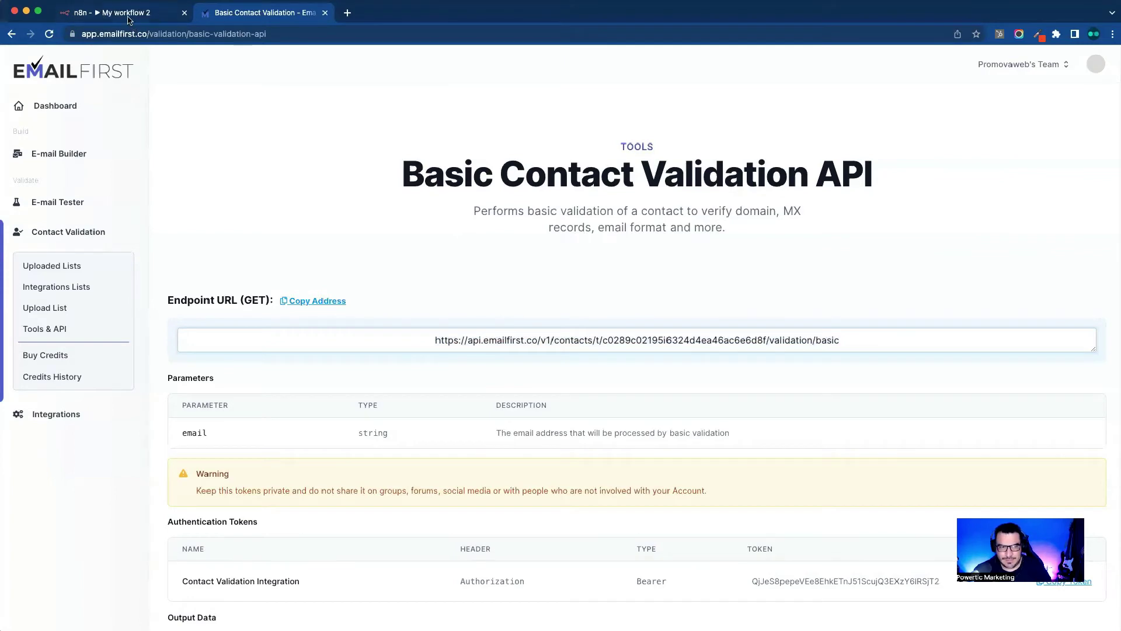
pyautogui.click(128, 19)
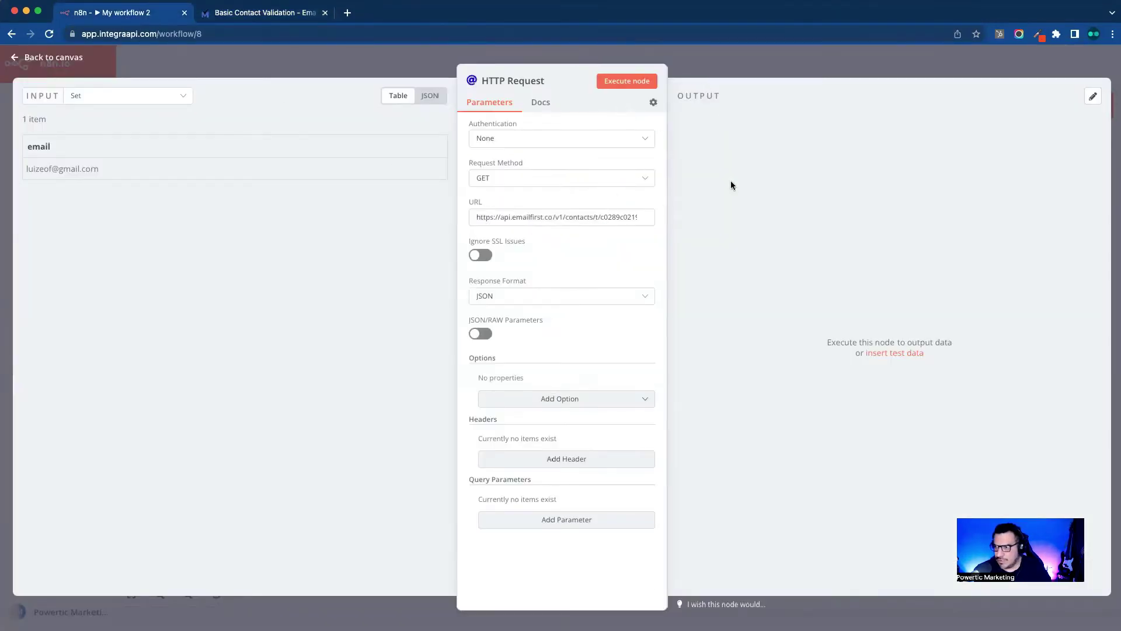
pyautogui.click(611, 83)
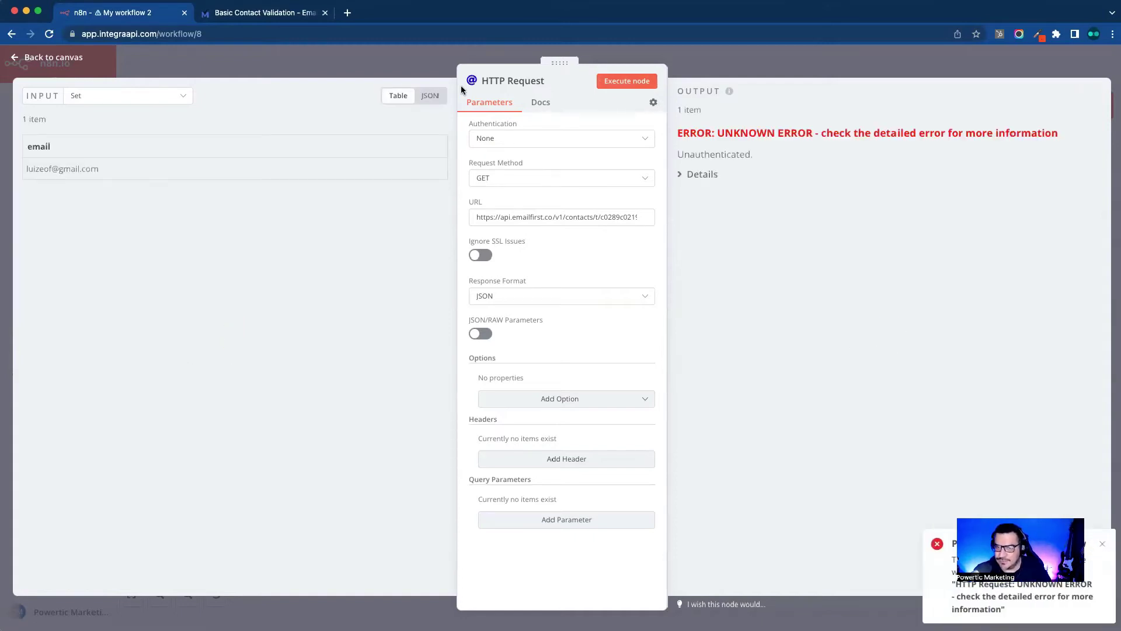
pyautogui.tripleClick(706, 154)
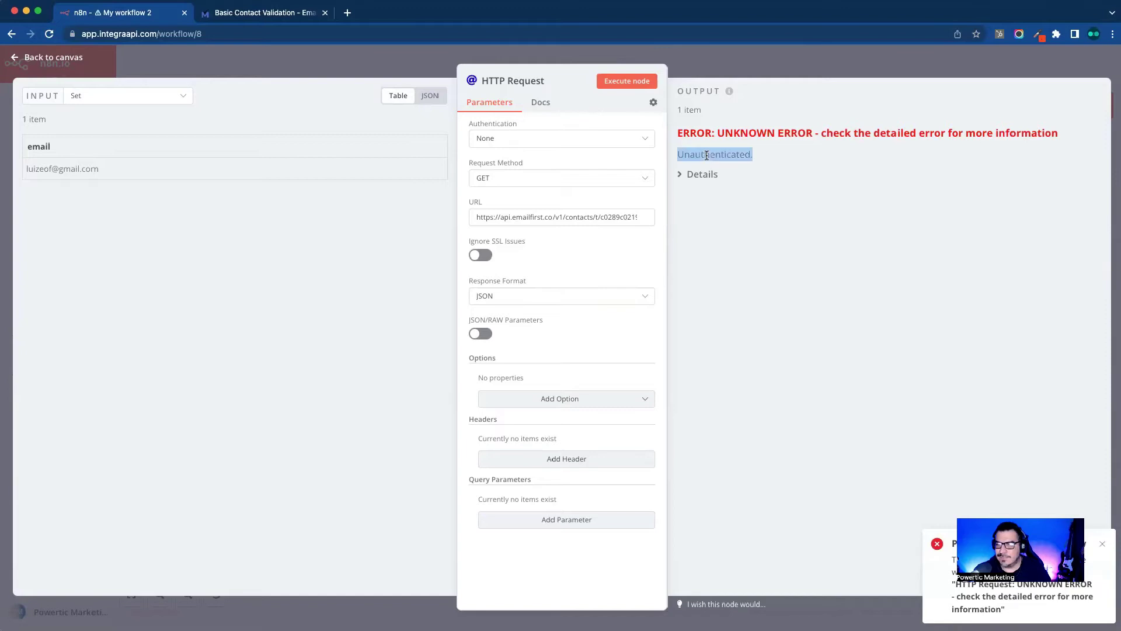
pyautogui.click(852, 199)
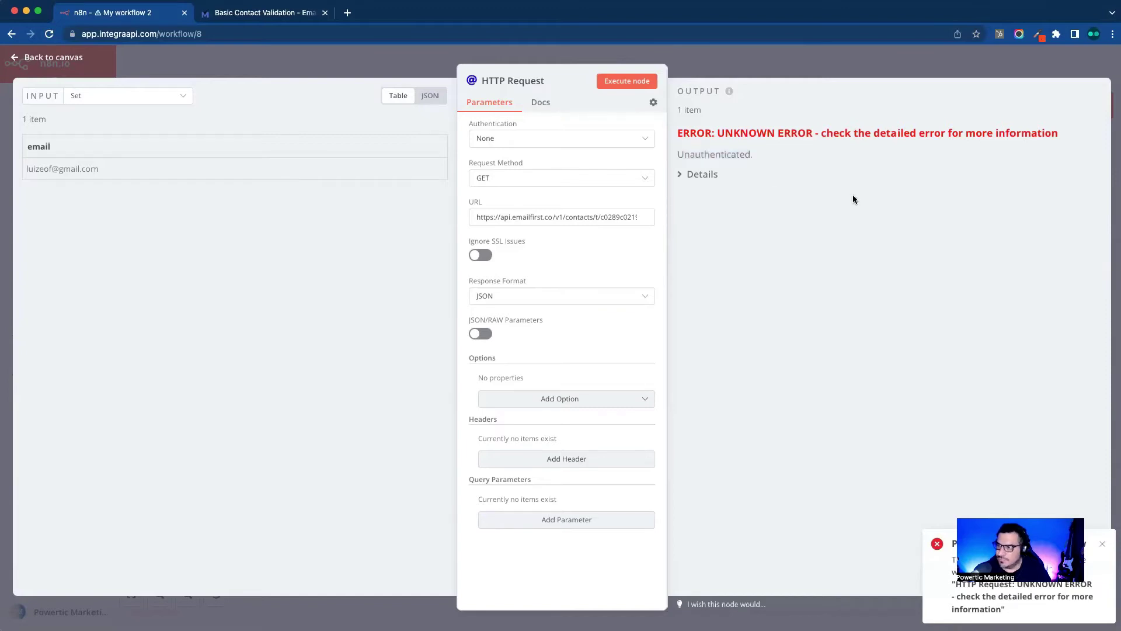
pyautogui.click(1101, 543)
pyautogui.click(246, 17)
# Step: Review EmailFirst's Authentication Tokens section: the Authorization header with Bearer type
pyautogui.scroll(-1, 640, 315)
pyautogui.scroll(-5, 617, 388)
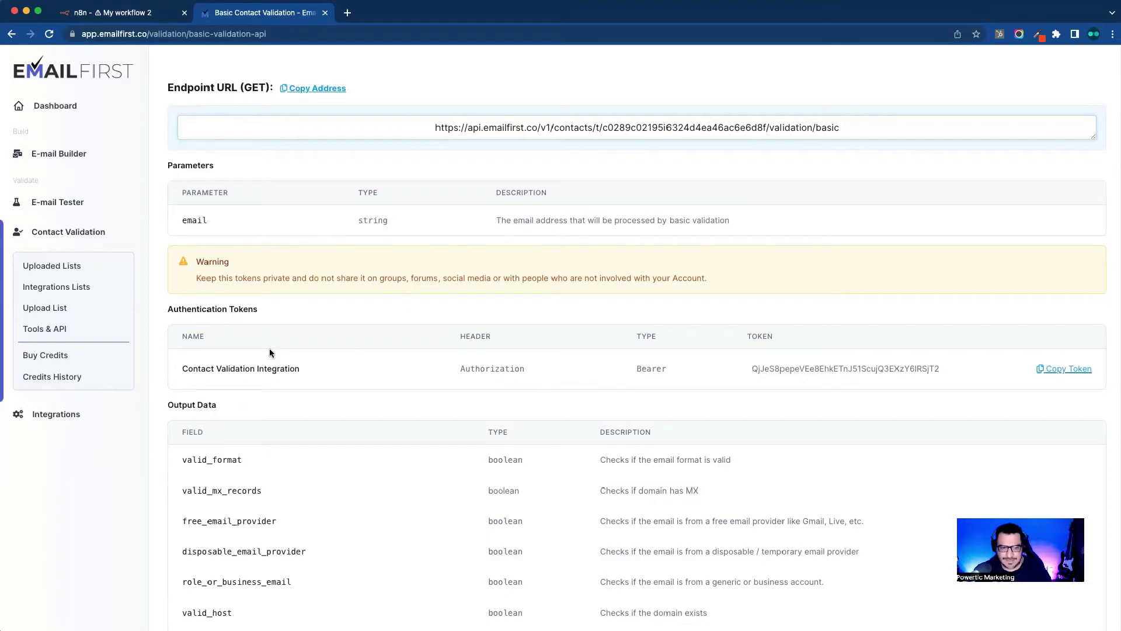
pyautogui.doubleClick(480, 368)
pyautogui.click(646, 373)
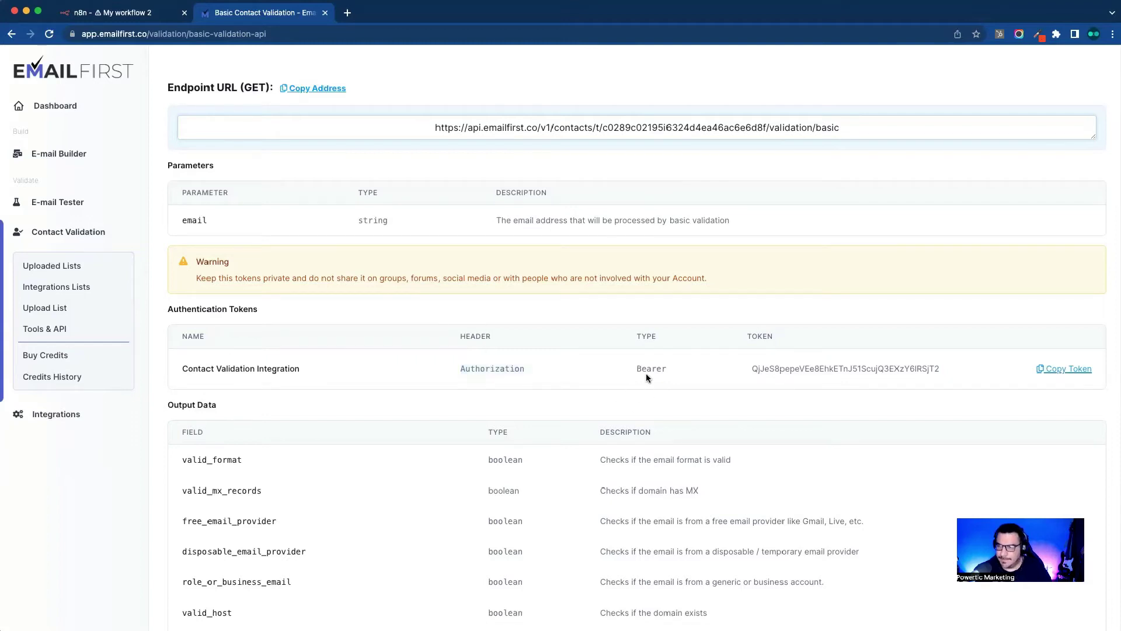
pyautogui.click(636, 380)
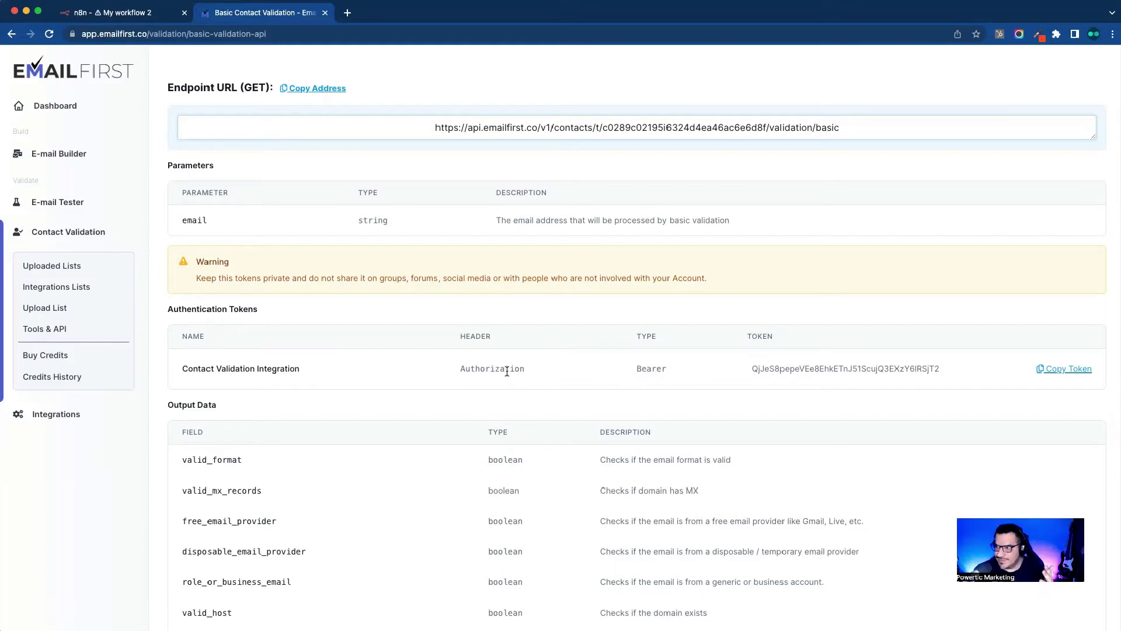
pyautogui.click(143, 14)
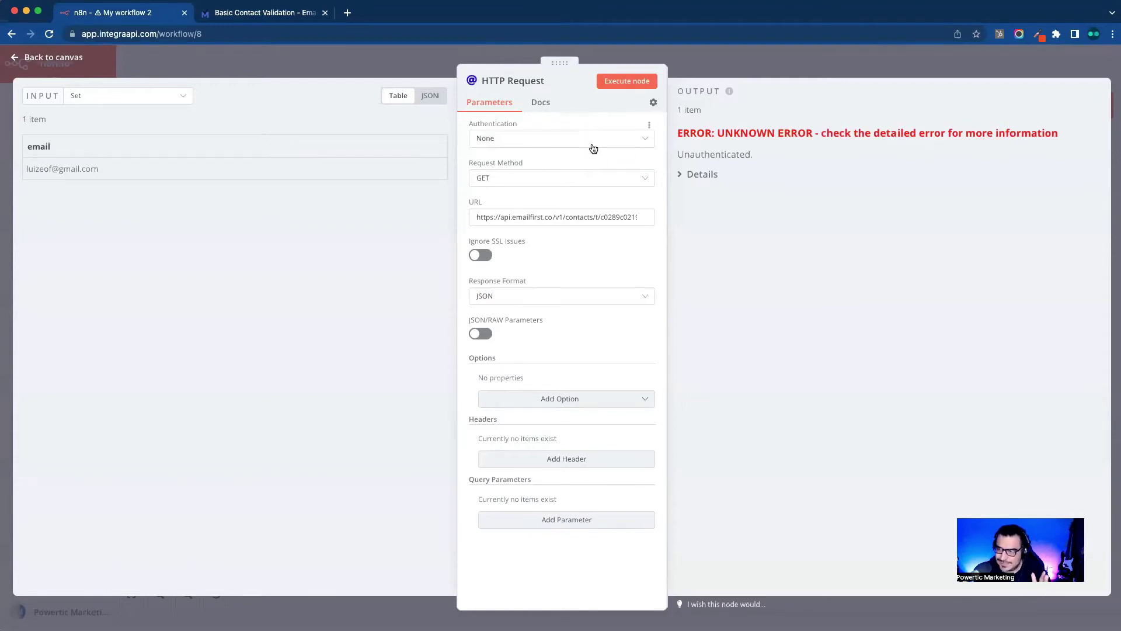
# Step: Set the HTTP Request authentication to Generic Credential Type with Header Auth
pyautogui.click(273, 14)
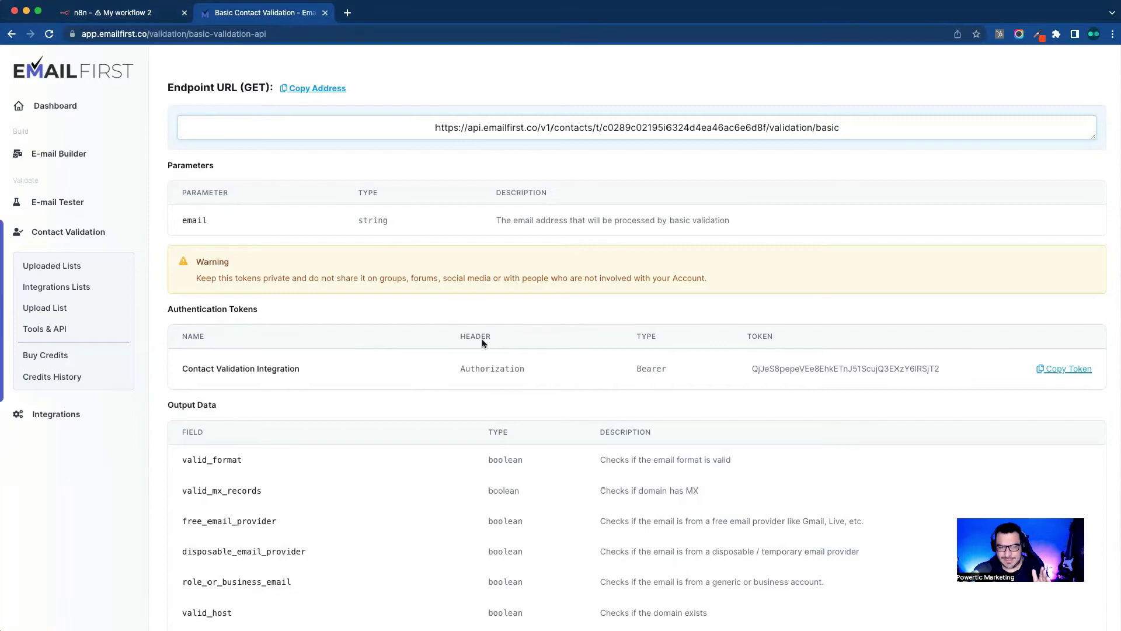
pyautogui.click(146, 14)
pyautogui.click(515, 141)
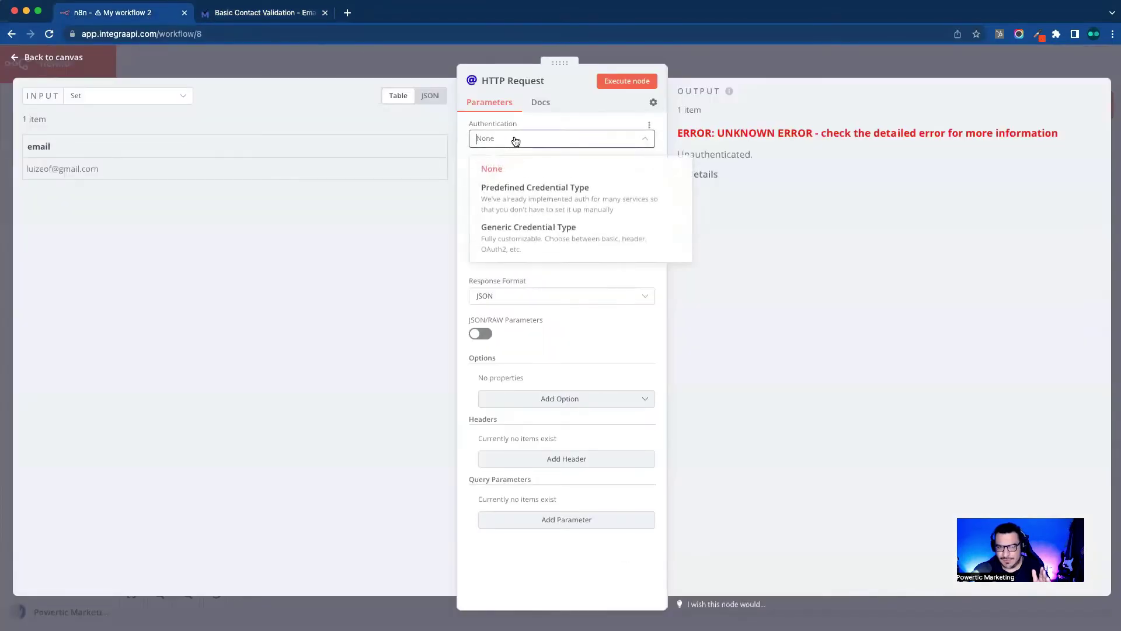
pyautogui.click(581, 239)
pyautogui.click(556, 181)
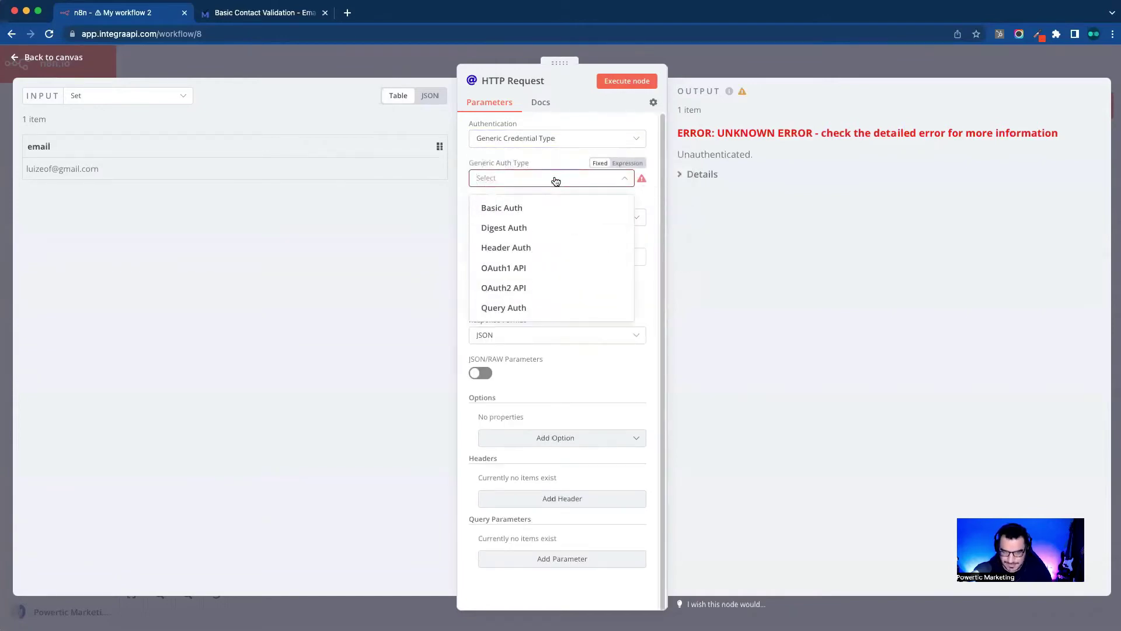
pyautogui.click(535, 249)
pyautogui.click(555, 212)
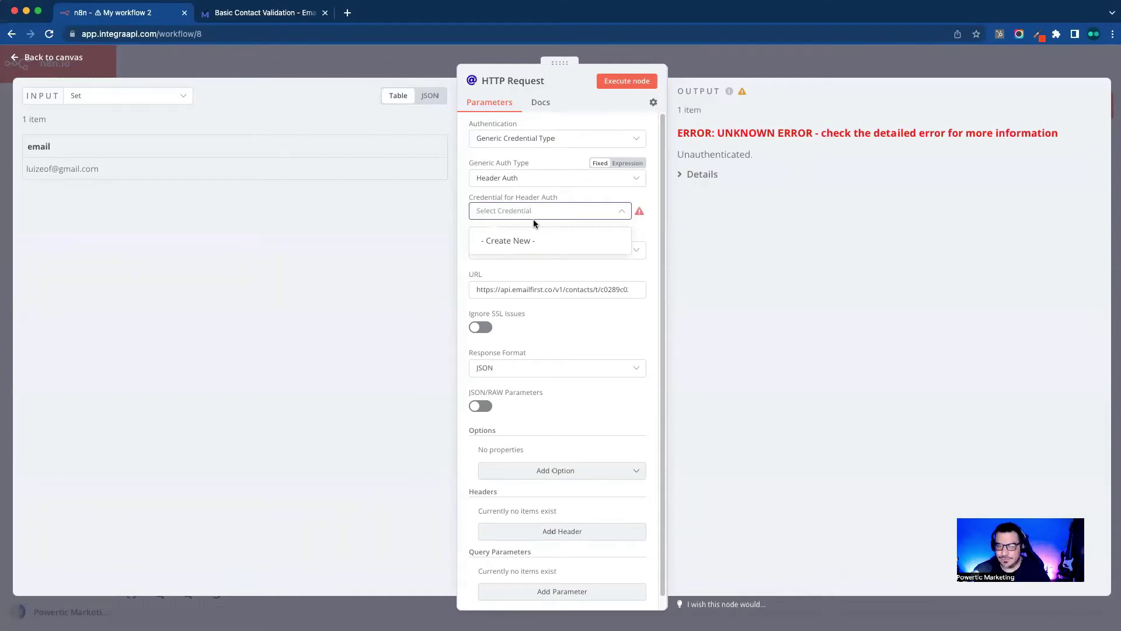
# Step: Create a new Header Auth credential with header name Authorization
pyautogui.click(533, 241)
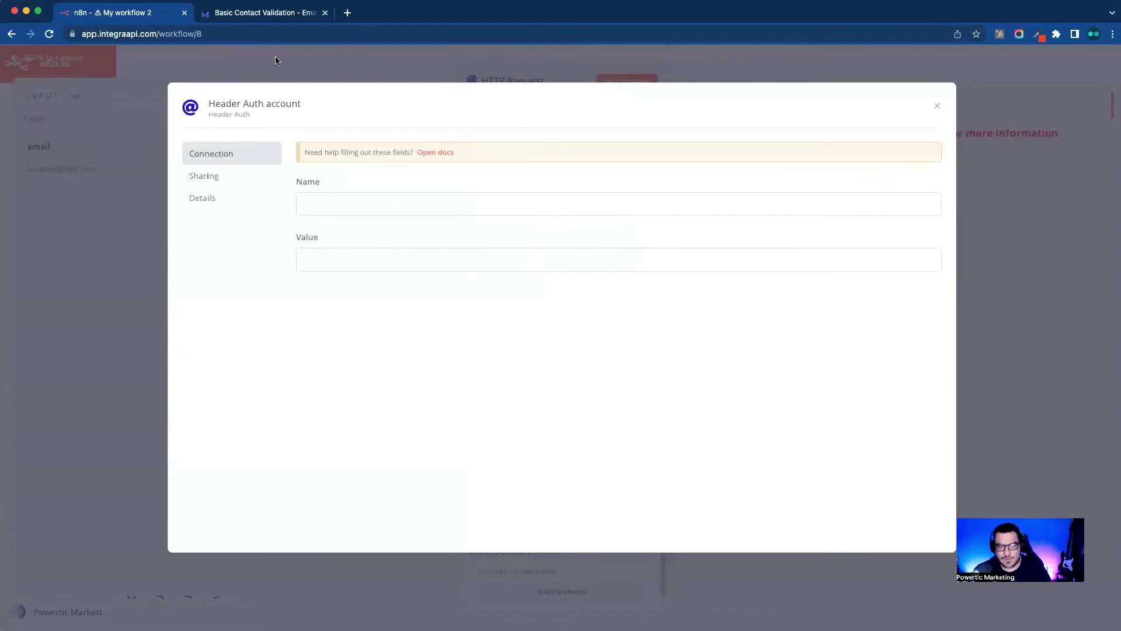
pyautogui.click(270, 11)
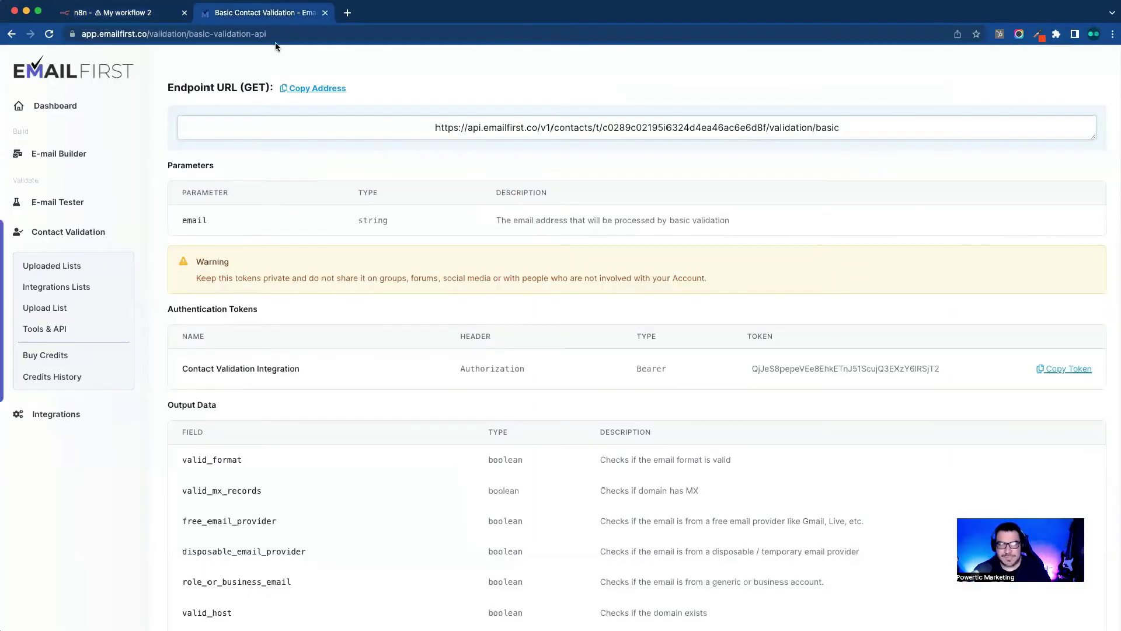
pyautogui.doubleClick(496, 365)
pyautogui.press('super+c')
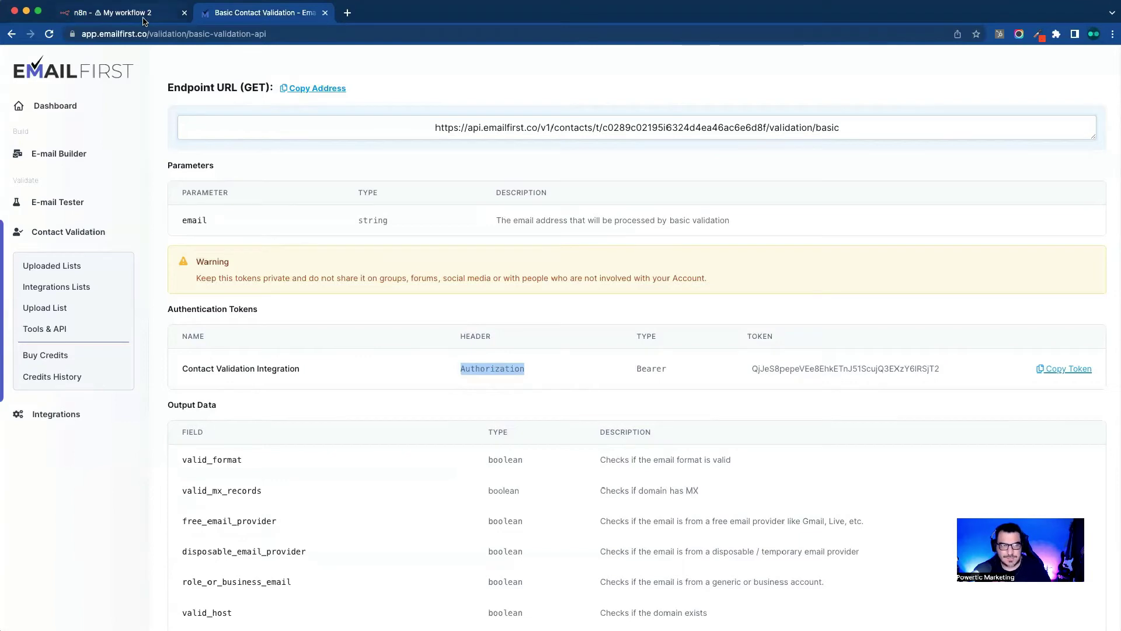
pyautogui.click(147, 18)
pyautogui.press('super+v')
pyautogui.click(403, 388)
# Step: Set the credential's value to 'Bearer ' followed by the copied EmailFirst API token
pyautogui.click(263, 14)
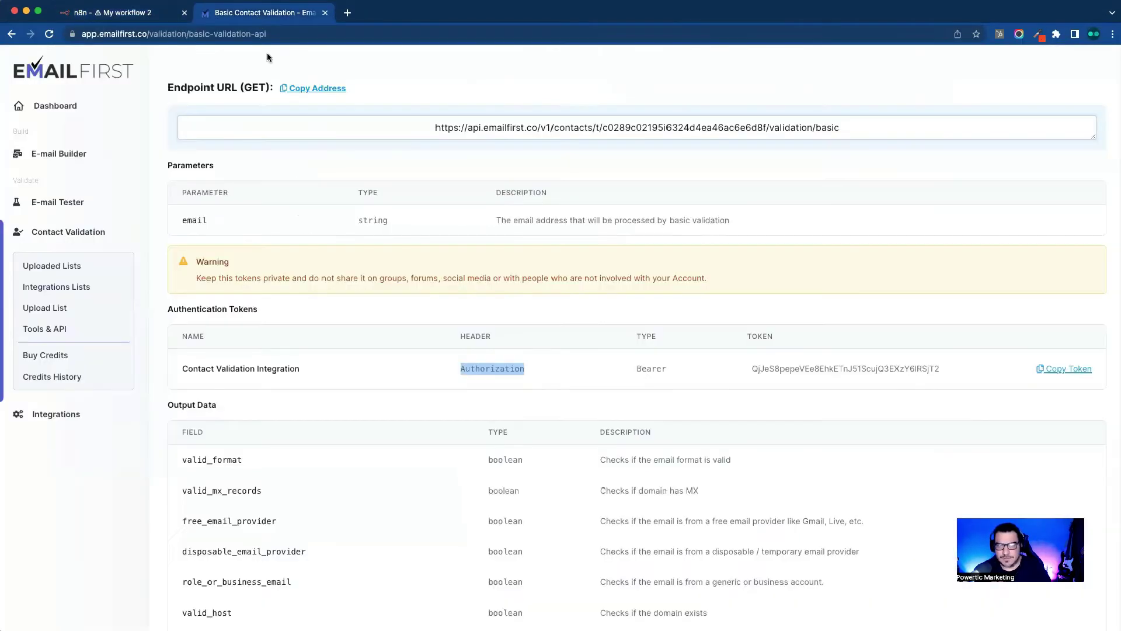
pyautogui.click(689, 399)
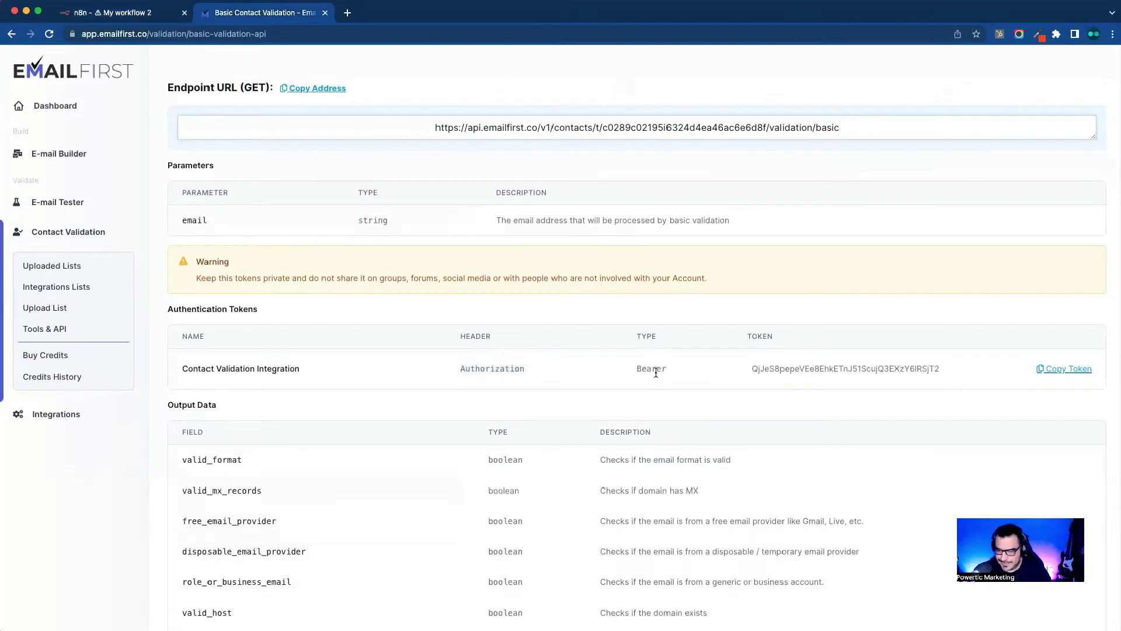
pyautogui.doubleClick(656, 369)
pyautogui.click(797, 368)
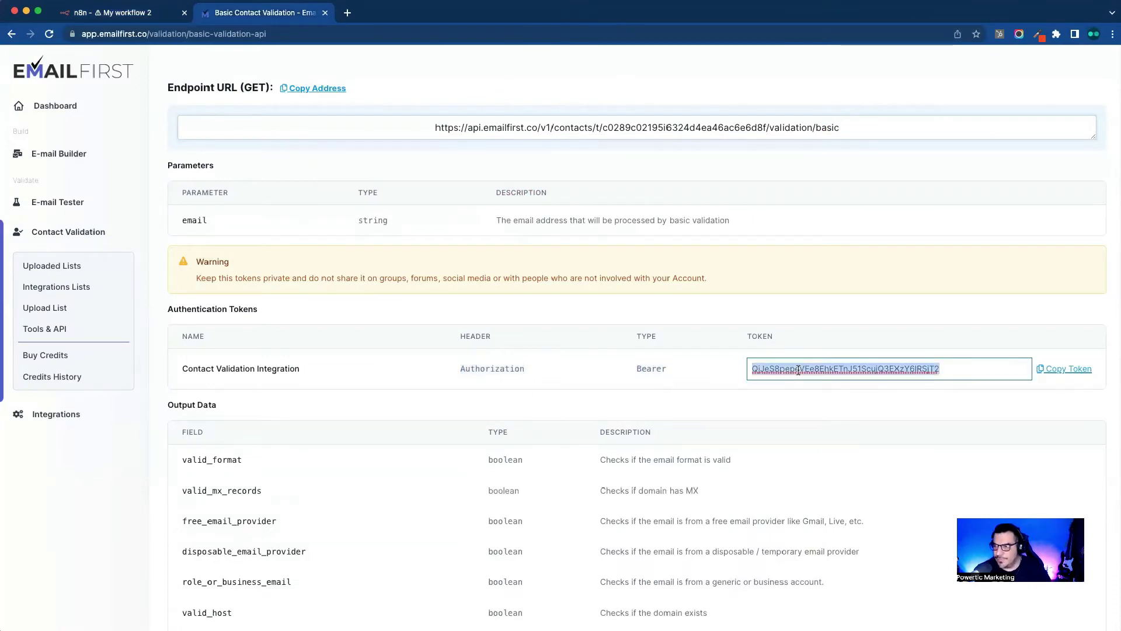
pyautogui.doubleClick(650, 369)
pyautogui.press('super+c')
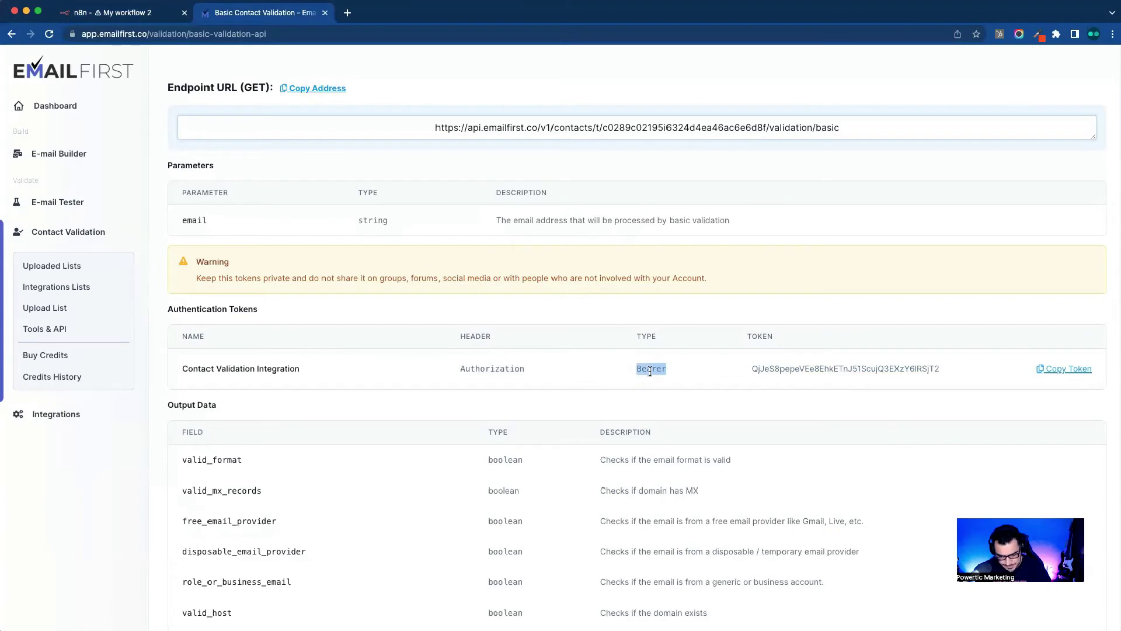
pyautogui.click(129, 12)
pyautogui.click(335, 263)
pyautogui.press('super+v')
pyautogui.click(280, 18)
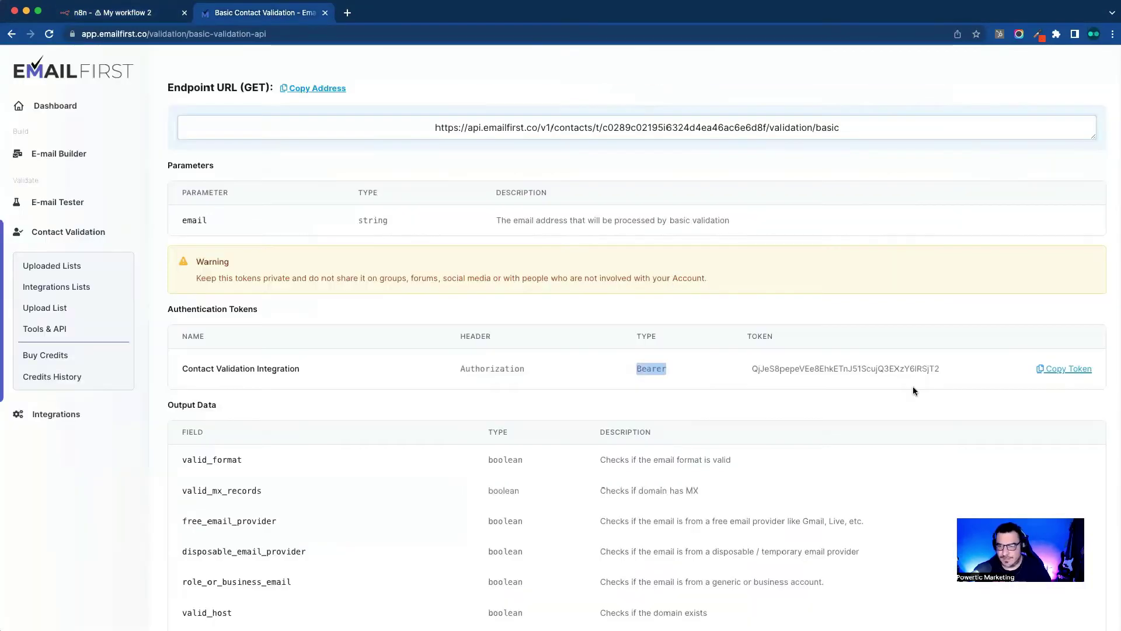
pyautogui.click(1066, 368)
pyautogui.click(153, 14)
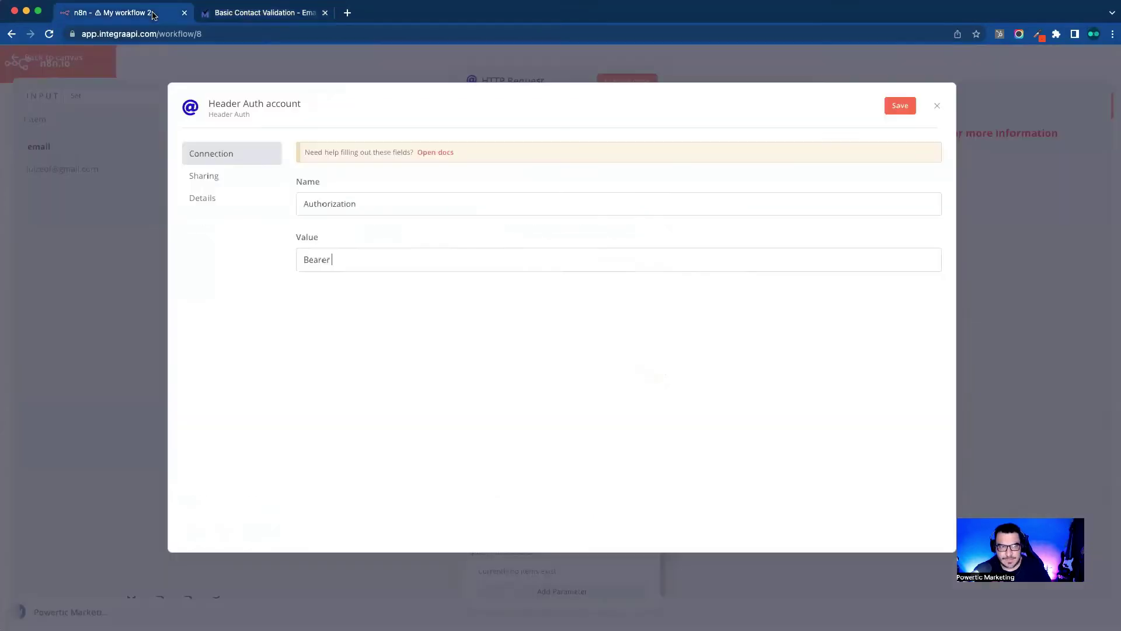
pyautogui.press('super+v')
pyautogui.click(468, 386)
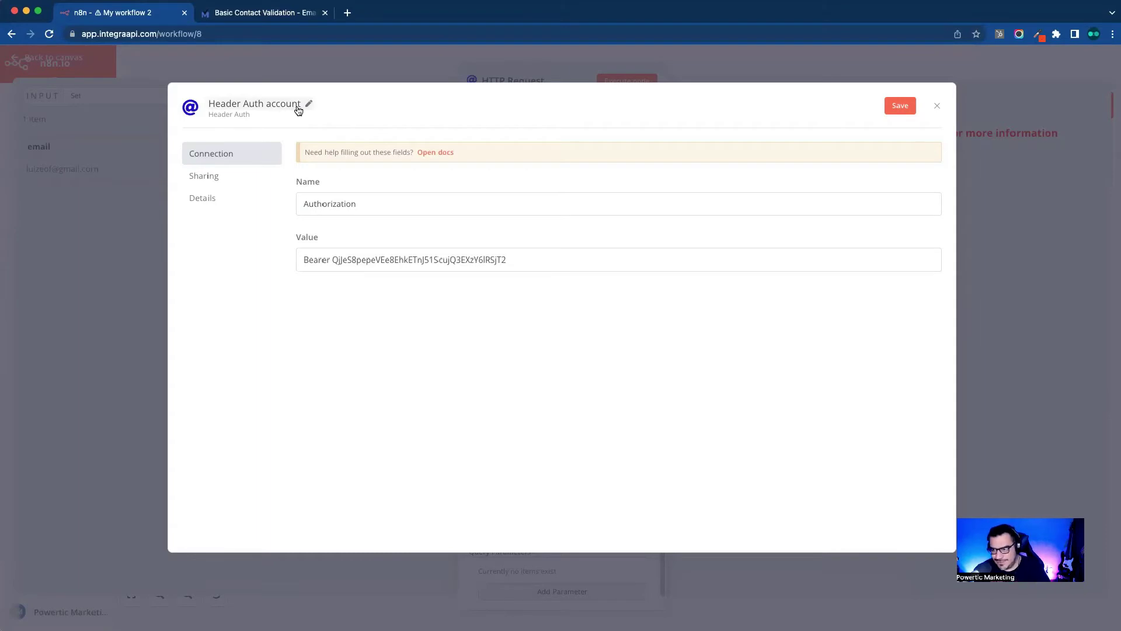
# Step: Rename the credential to 'EmailFirst Promovaweb' and save it
pyautogui.click(307, 103)
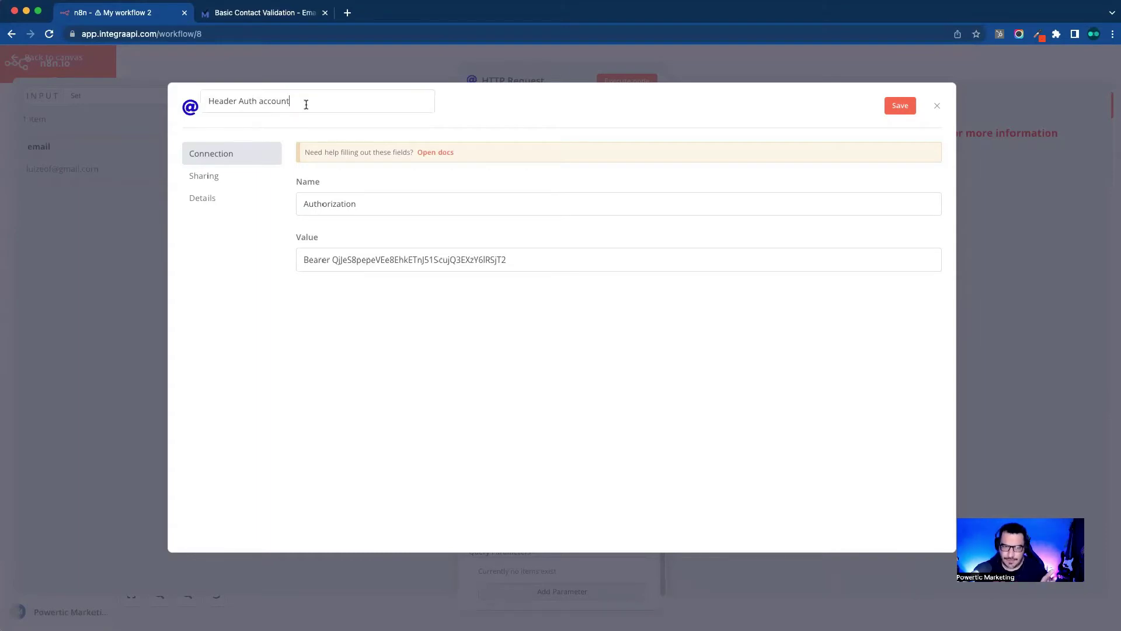
pyautogui.tripleClick(301, 104)
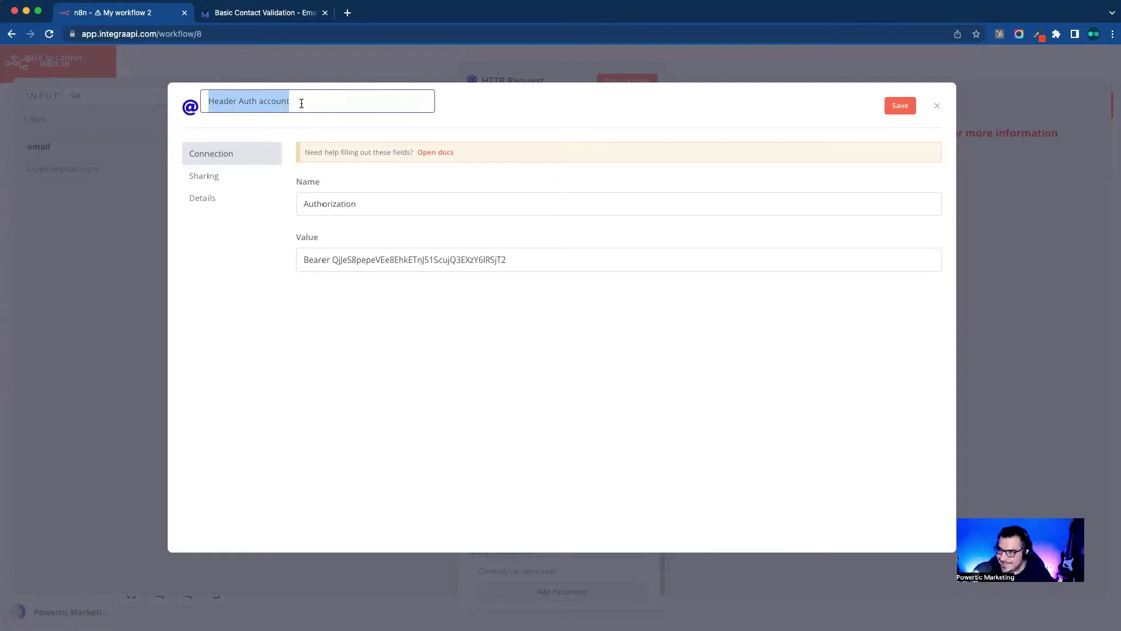
pyautogui.write('E')
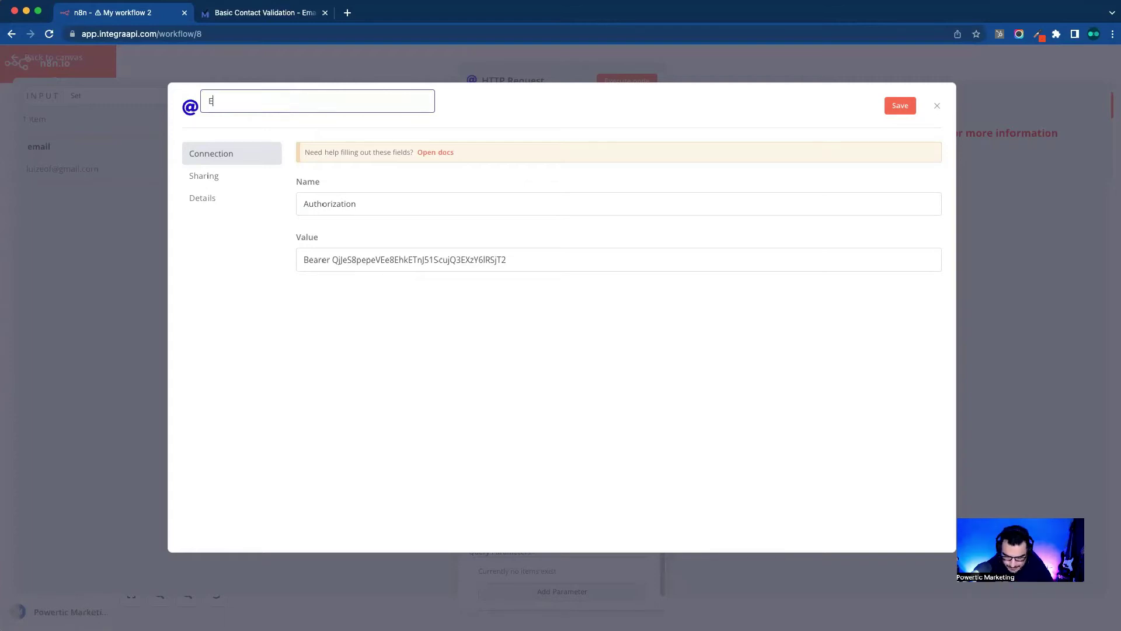
pyautogui.write('mailFirst ')
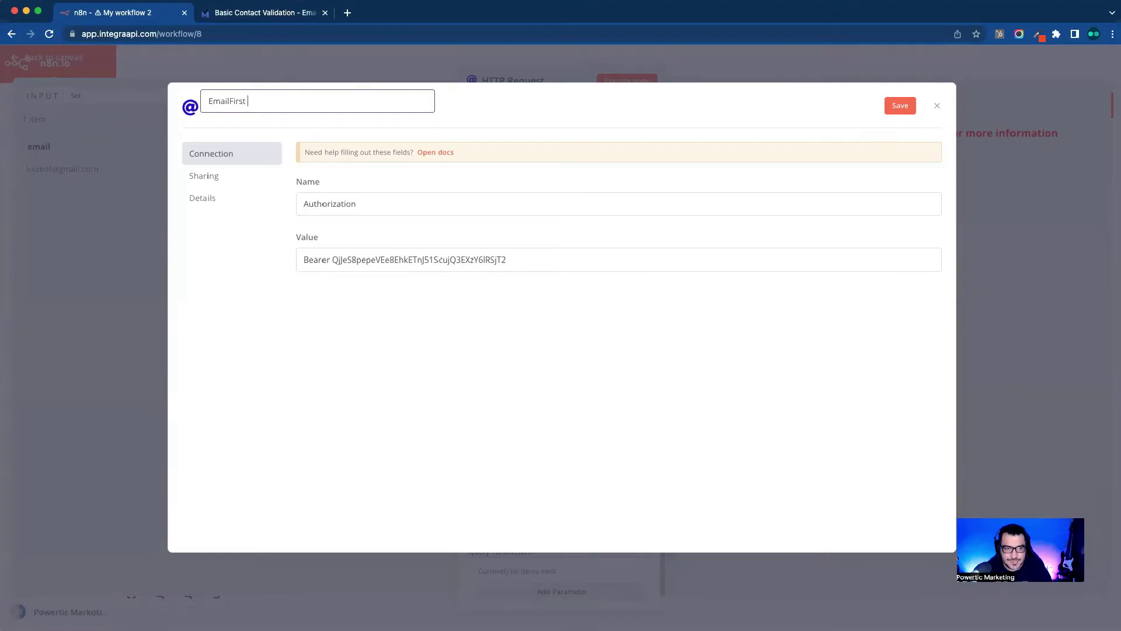
pyautogui.write('Promovaweb')
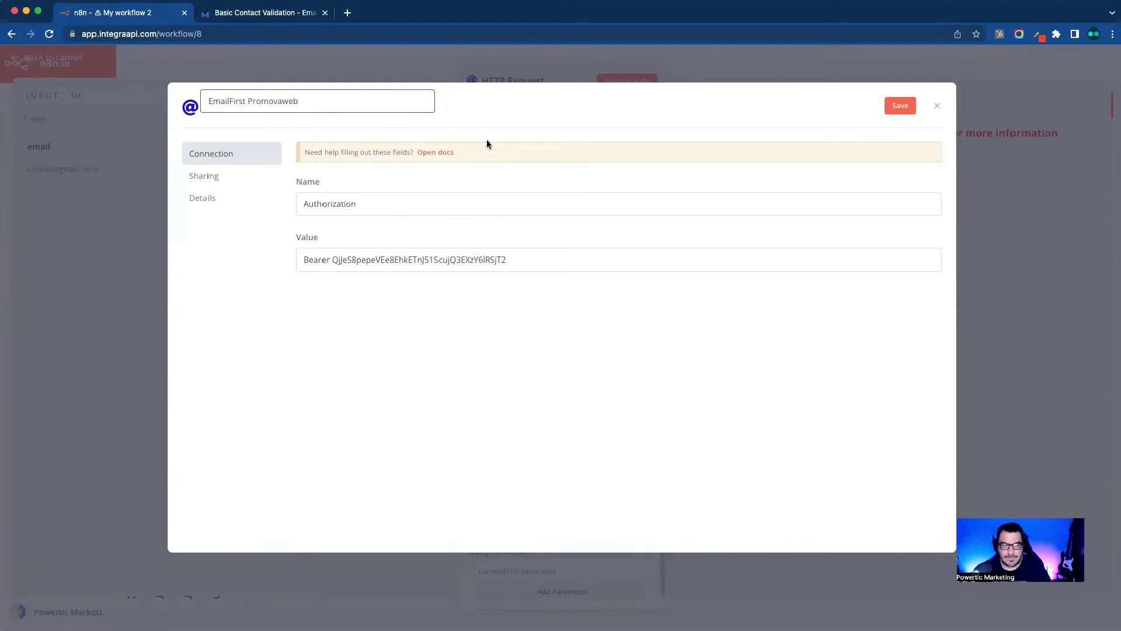
pyautogui.click(505, 115)
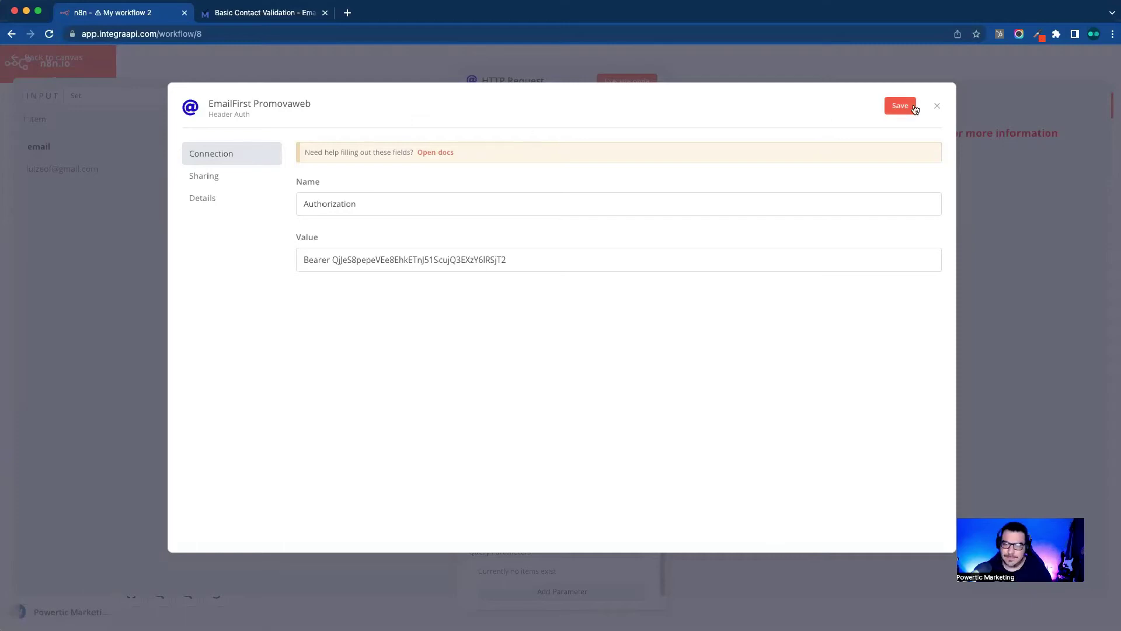
pyautogui.click(894, 108)
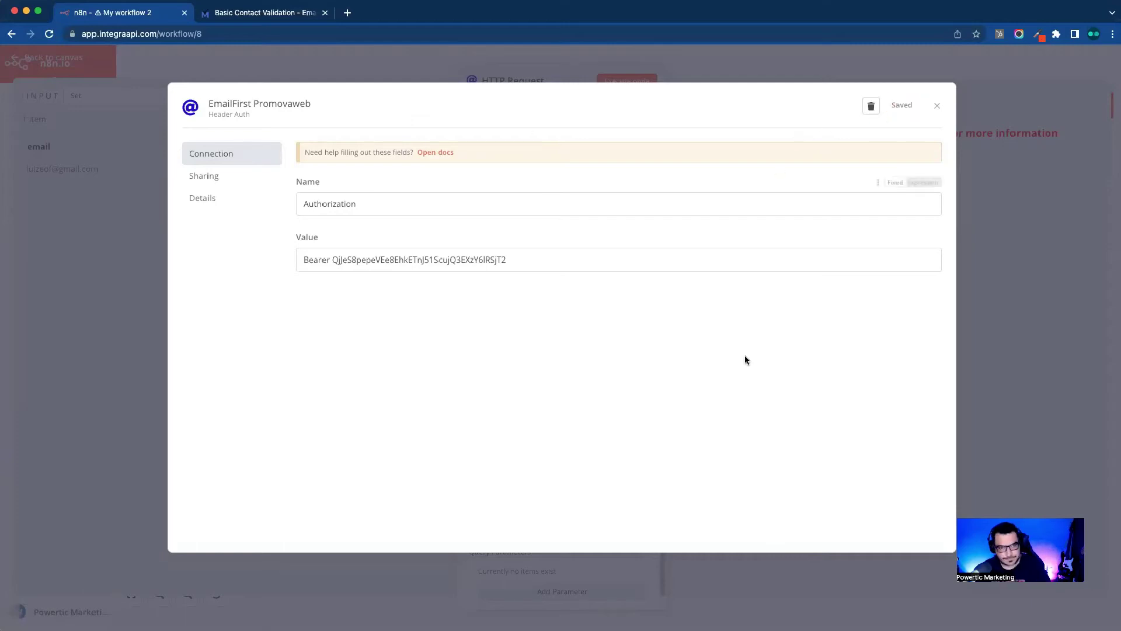
# Step: Keep the EmailFirst Promovaweb credential and execute the HTTP Request node, getting Internal Error
pyautogui.click(938, 109)
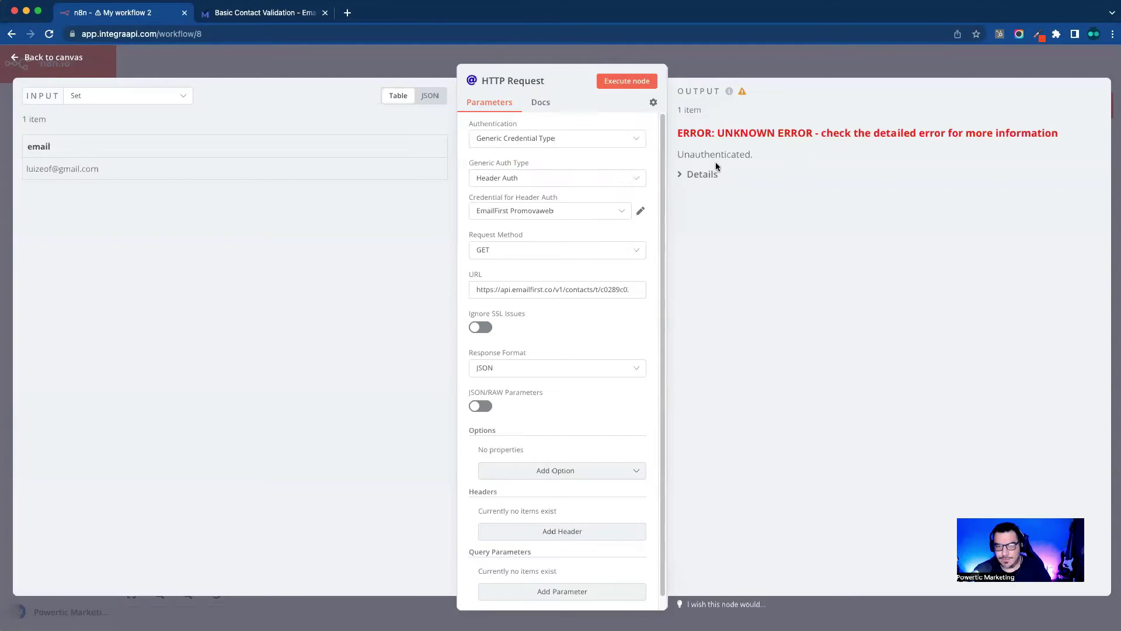
pyautogui.click(530, 219)
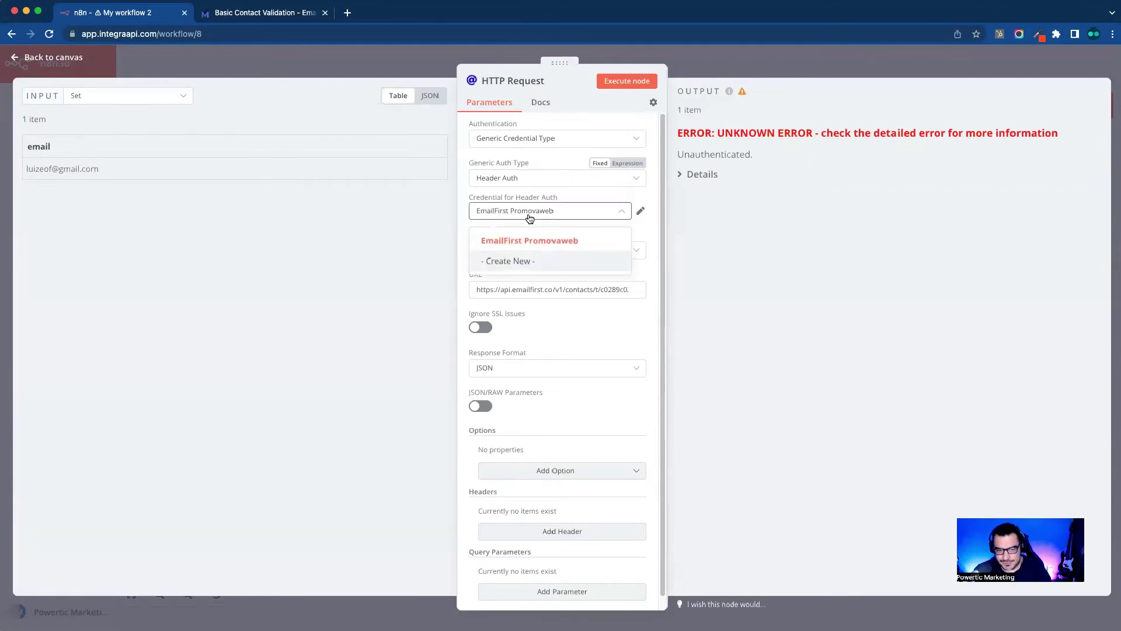
pyautogui.doubleClick(530, 218)
pyautogui.click(618, 83)
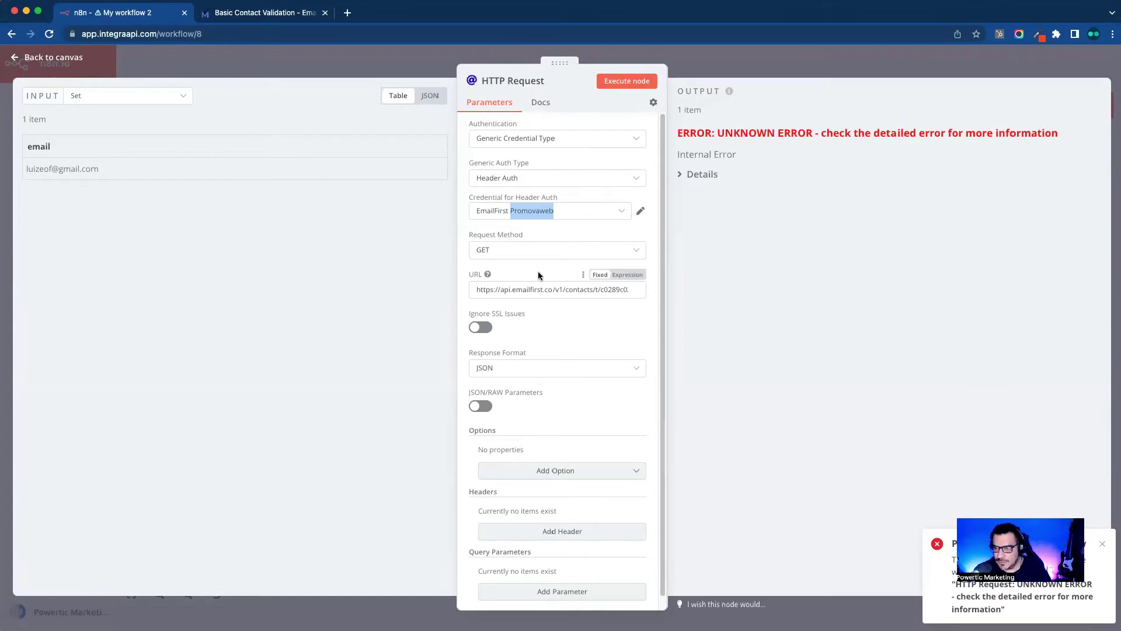
# Step: Check the email parameter in the EmailFirst API docs, then return to n8n
pyautogui.hotkey('ctrl', 'Tab')
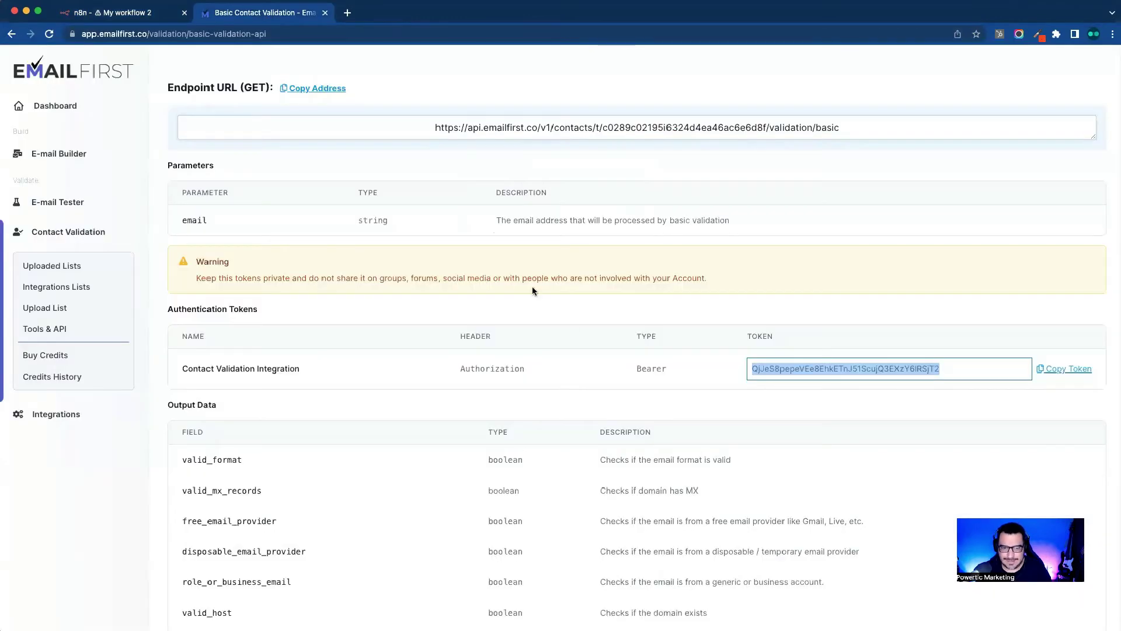
pyautogui.scroll(-2, 594, 362)
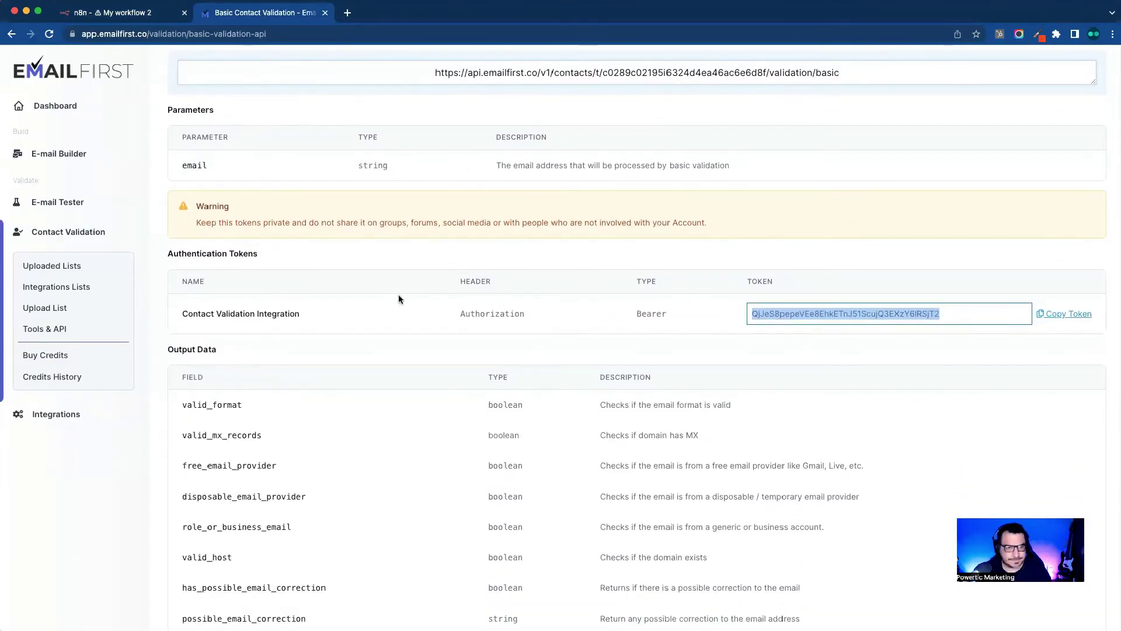
pyautogui.click(397, 295)
pyautogui.scroll(1, 380, 259)
pyautogui.scroll(3, 379, 264)
pyautogui.doubleClick(194, 281)
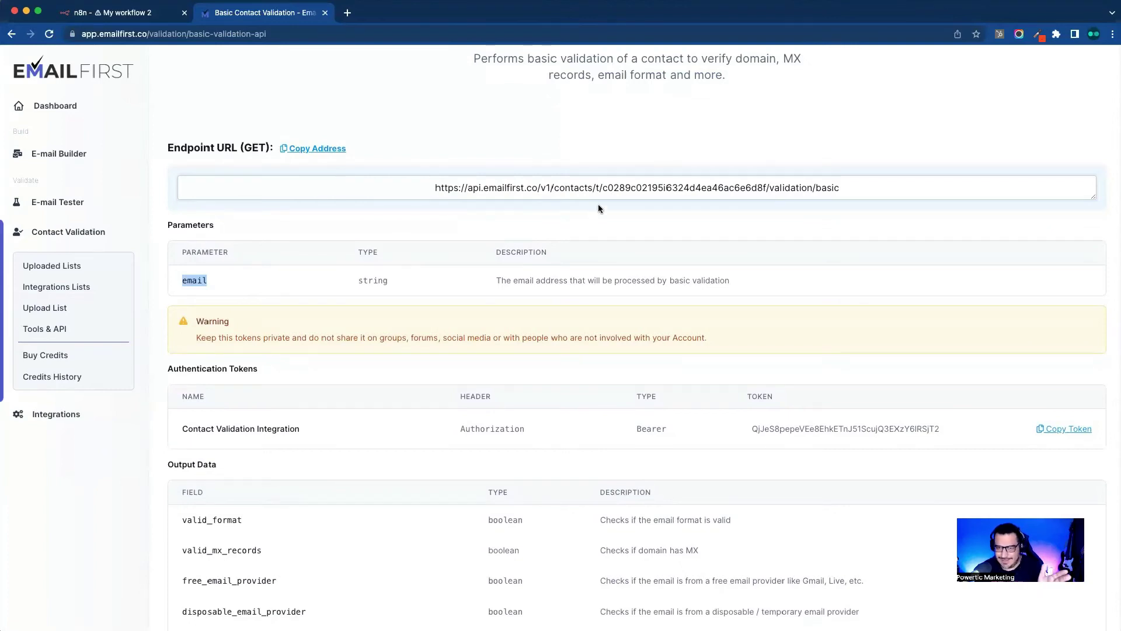
pyautogui.click(135, 14)
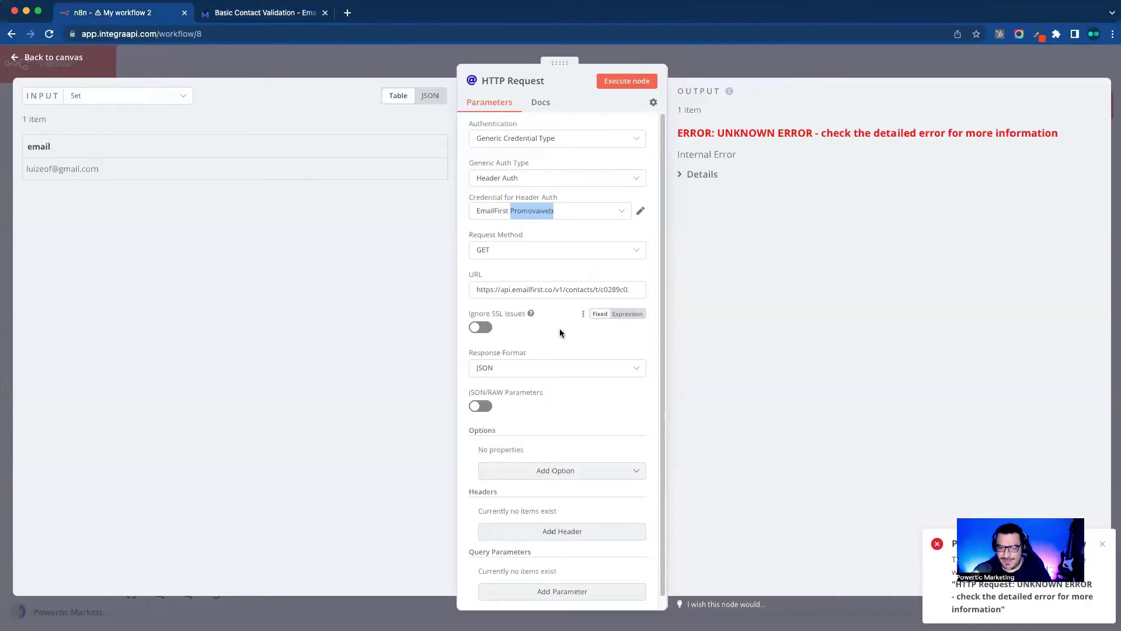
pyautogui.scroll(-2, 559, 328)
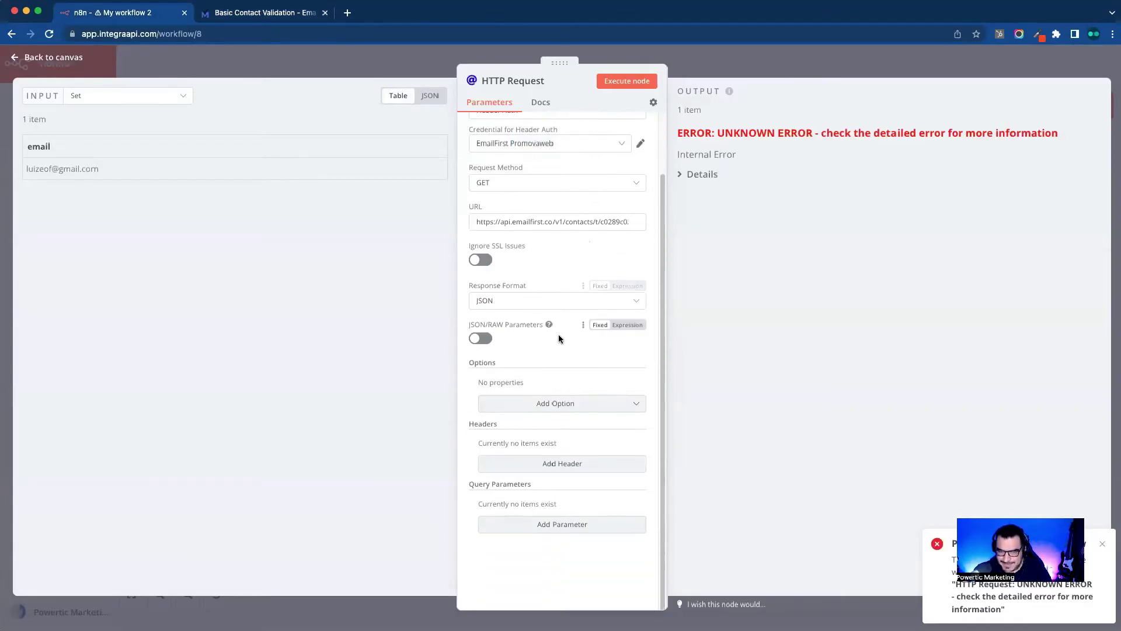
# Step: Add an 'email' query parameter mapped from the input's email field and run the HTTP Request node
pyautogui.click(1103, 544)
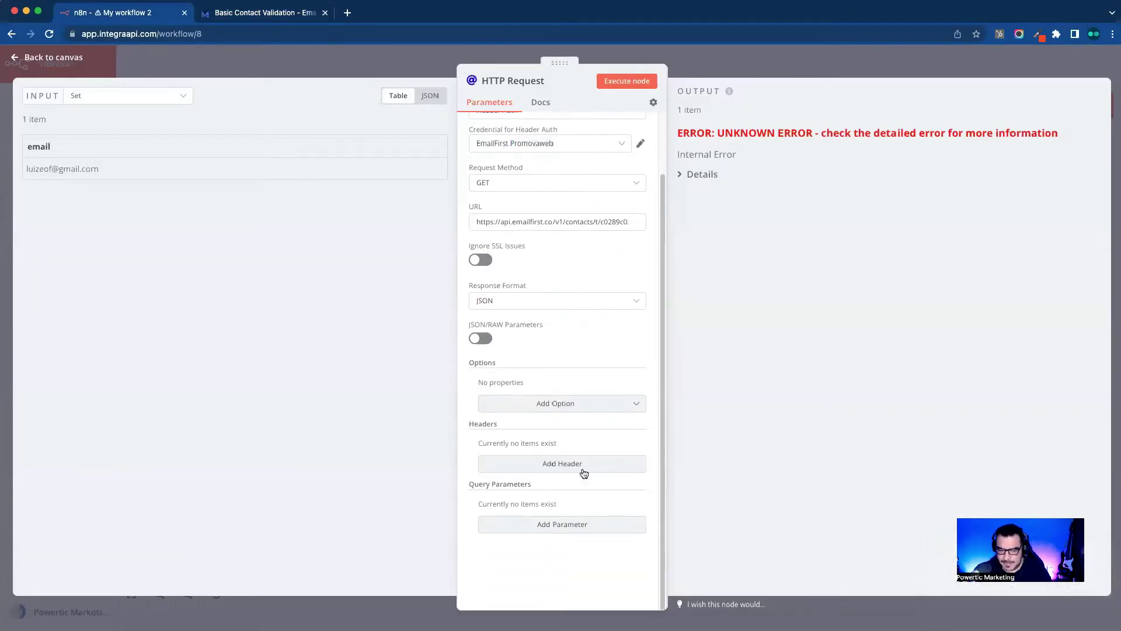
pyautogui.click(571, 525)
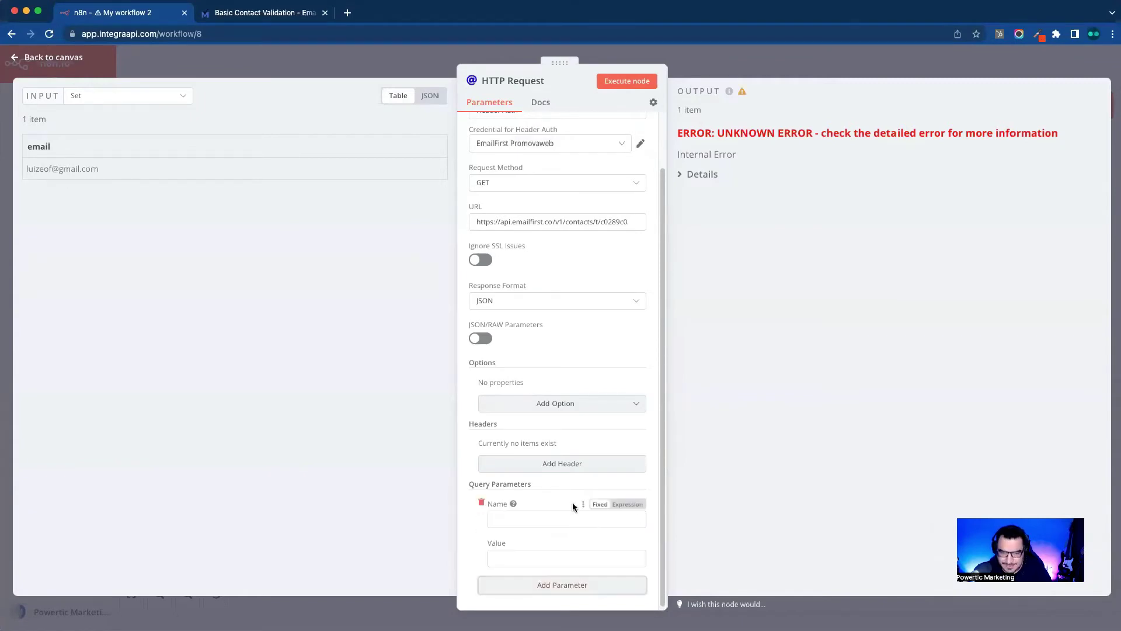
pyautogui.scroll(-2, 569, 503)
pyautogui.click(531, 460)
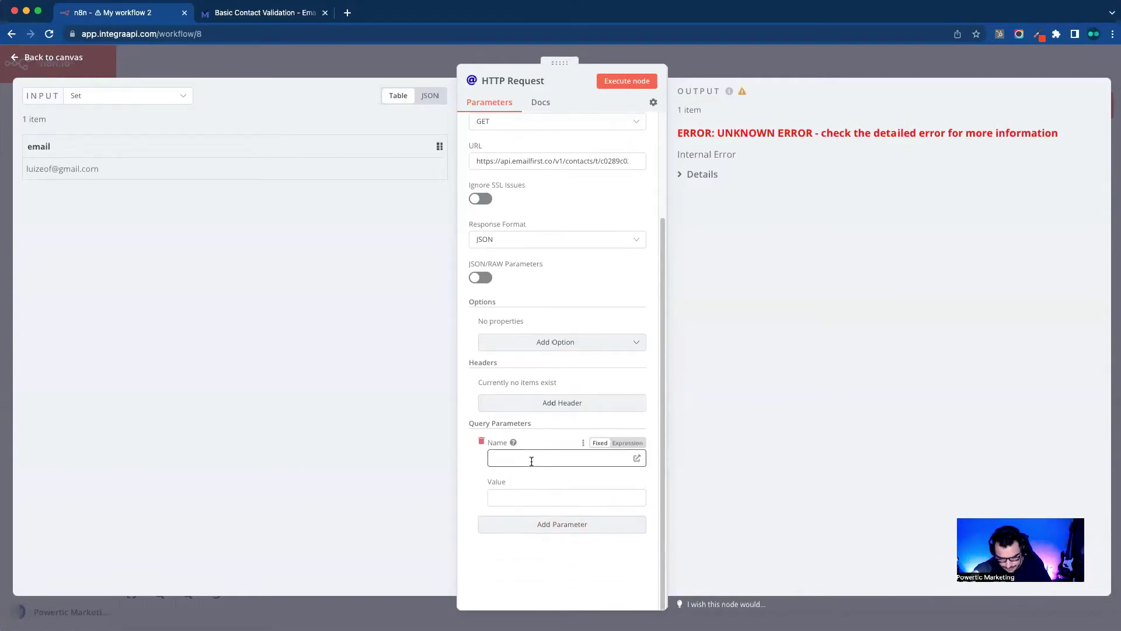
pyautogui.write('email')
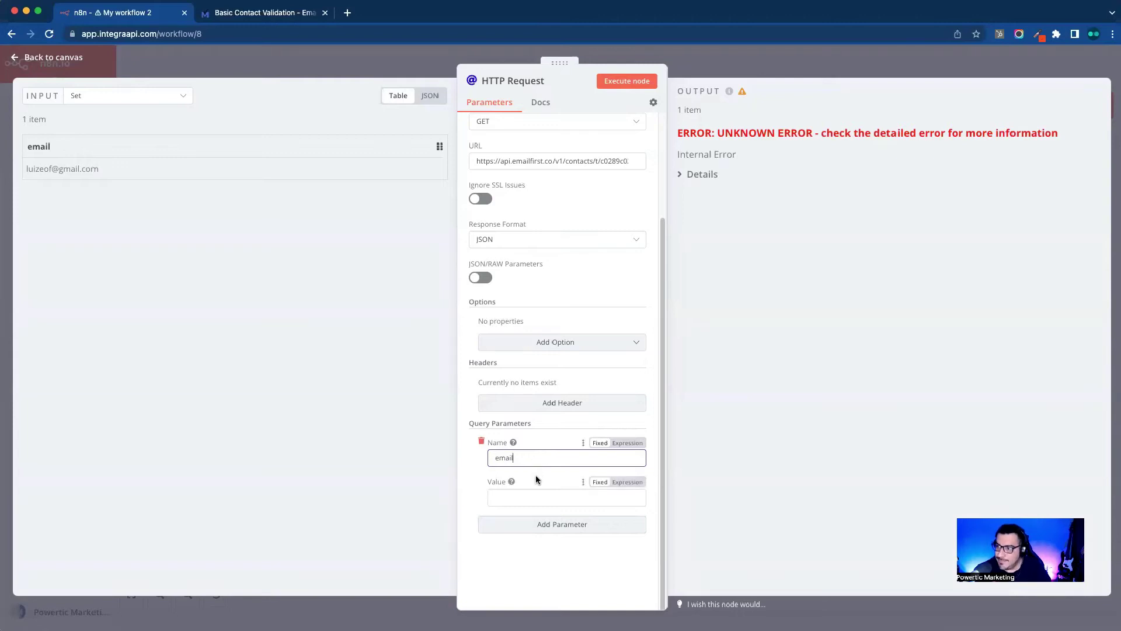
pyautogui.click(535, 475)
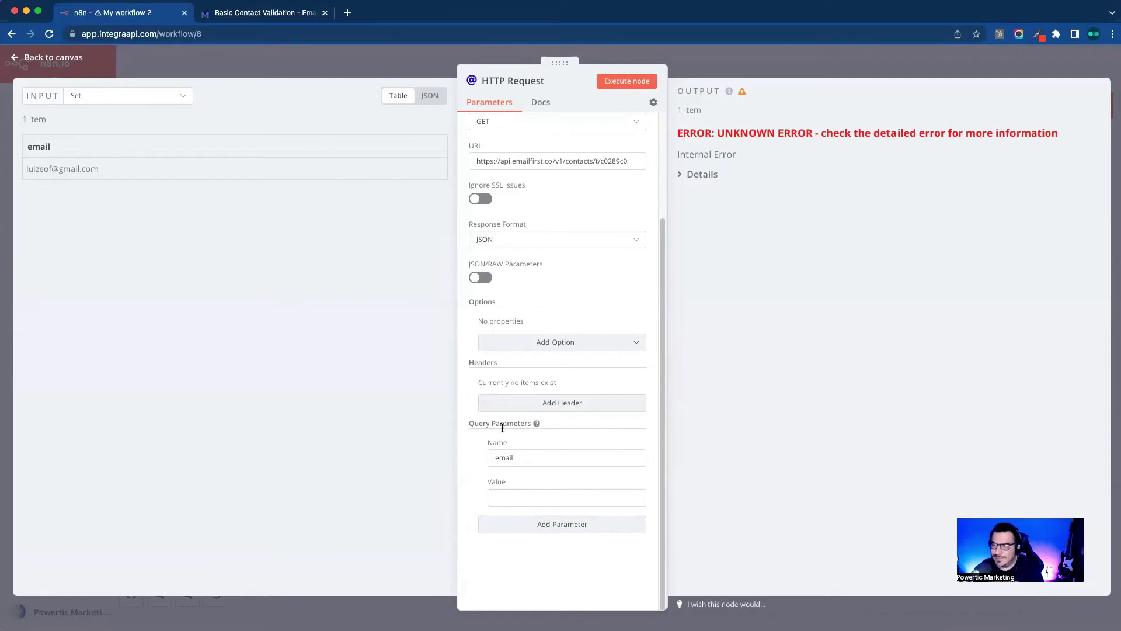
pyautogui.moveTo(41, 146); pyautogui.dragTo(569, 506)
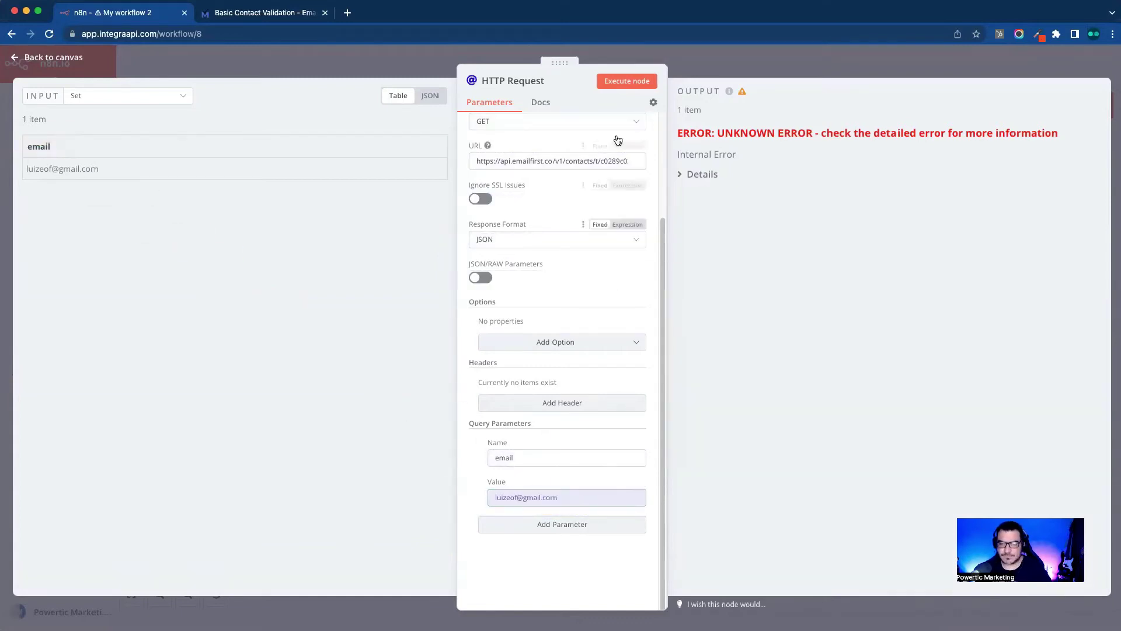
pyautogui.click(625, 80)
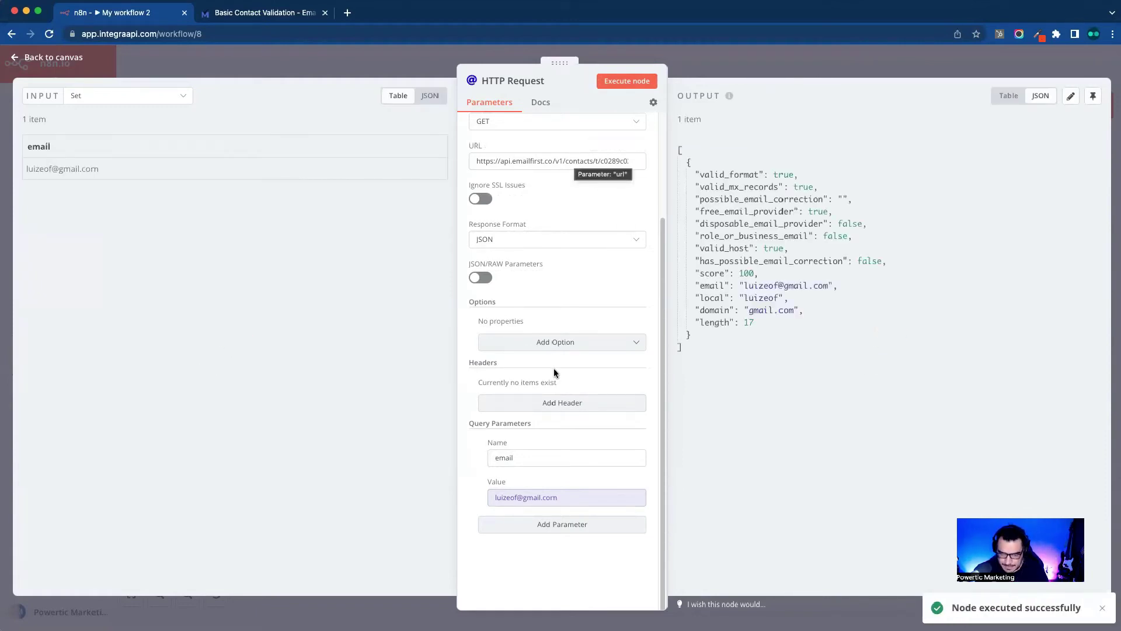
pyautogui.hotkey('ctrl', 'Tab')
pyautogui.click(429, 305)
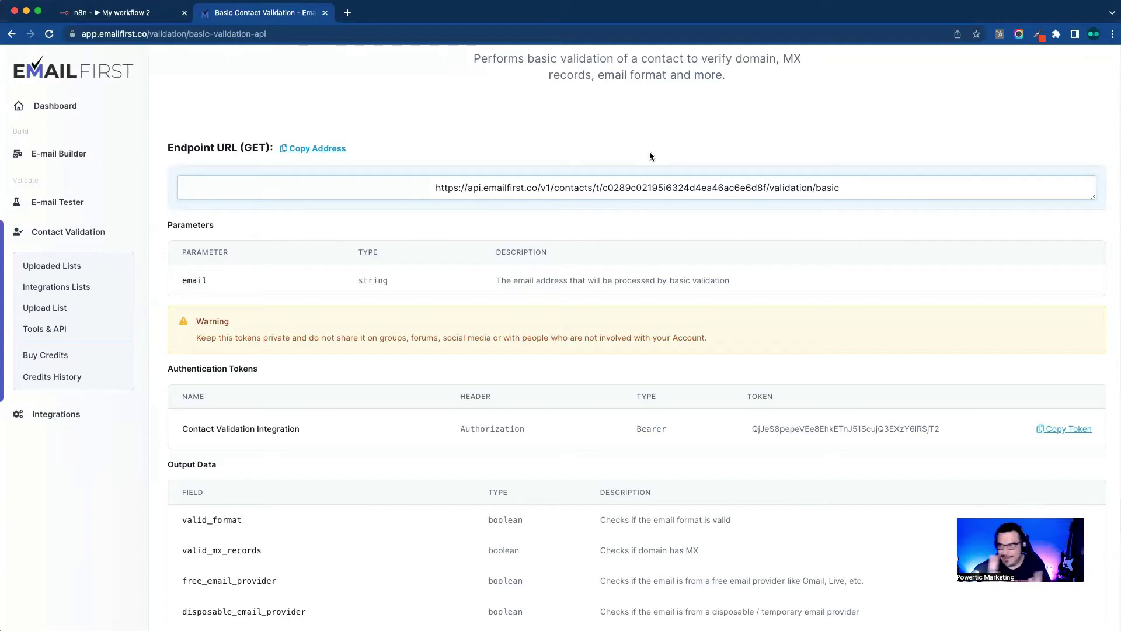
pyautogui.click(59, 16)
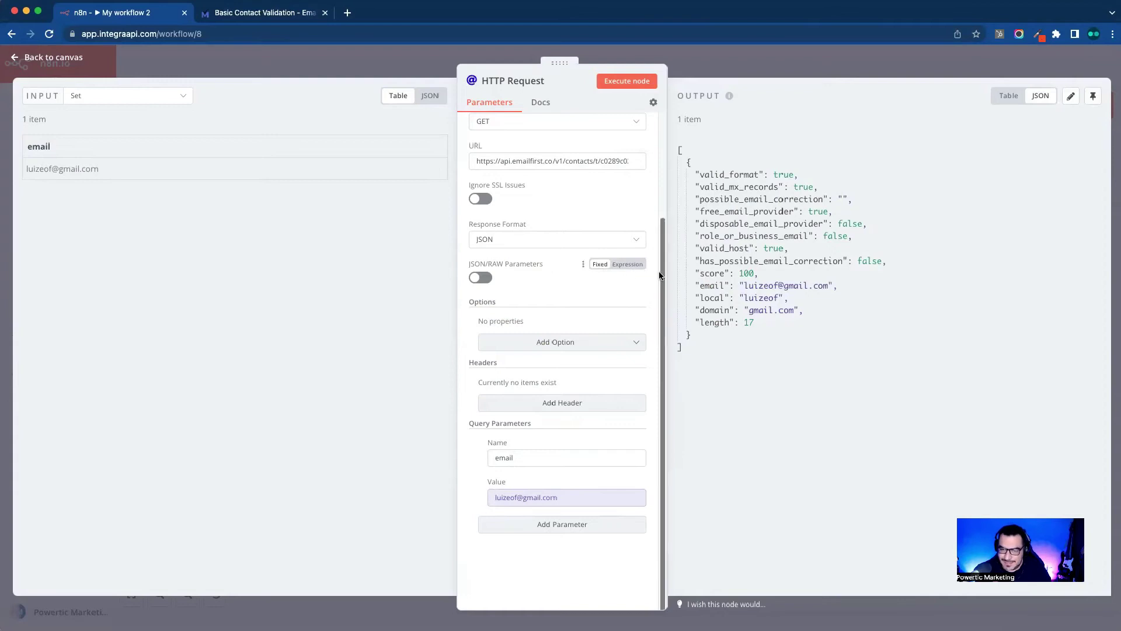
pyautogui.moveTo(637, 264)
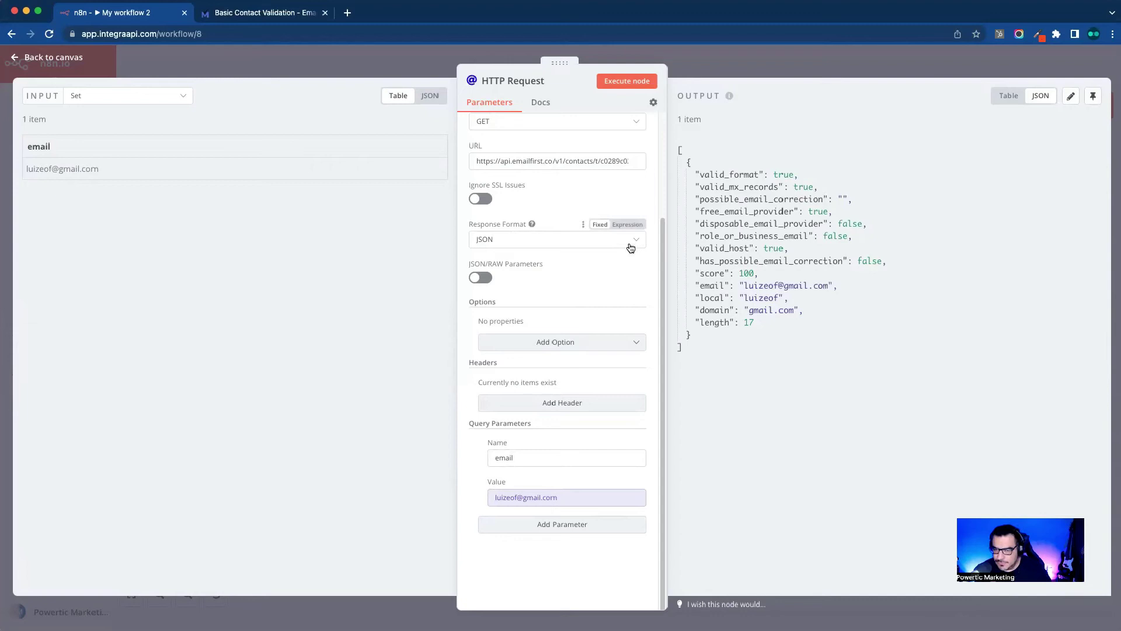
pyautogui.moveTo(661, 244); pyautogui.dragTo(661, 139)
pyautogui.hotkey('ctrl', 'Tab')
pyautogui.hotkey('ctrl', 'Tab')
pyautogui.scroll(-5, 531, 519)
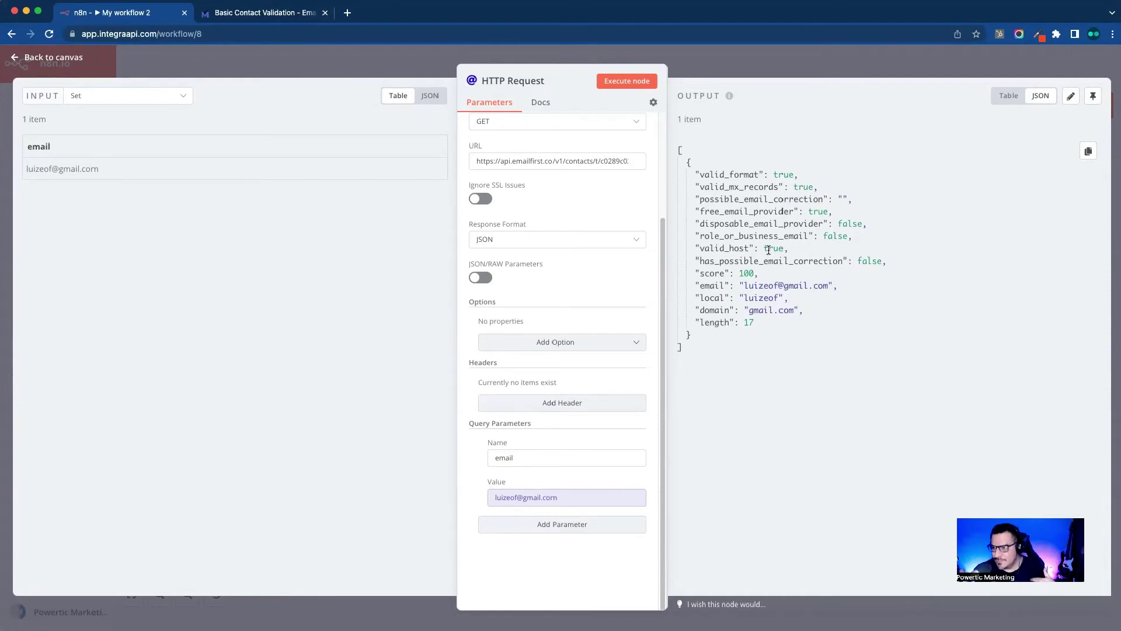
pyautogui.doubleClick(731, 172)
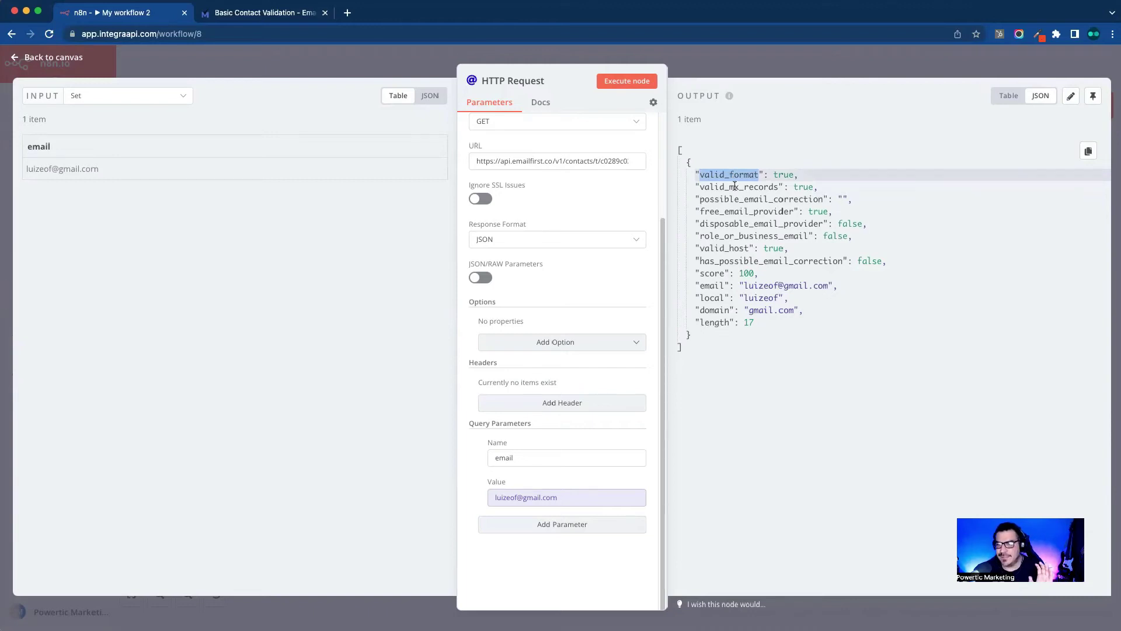
pyautogui.click(734, 186)
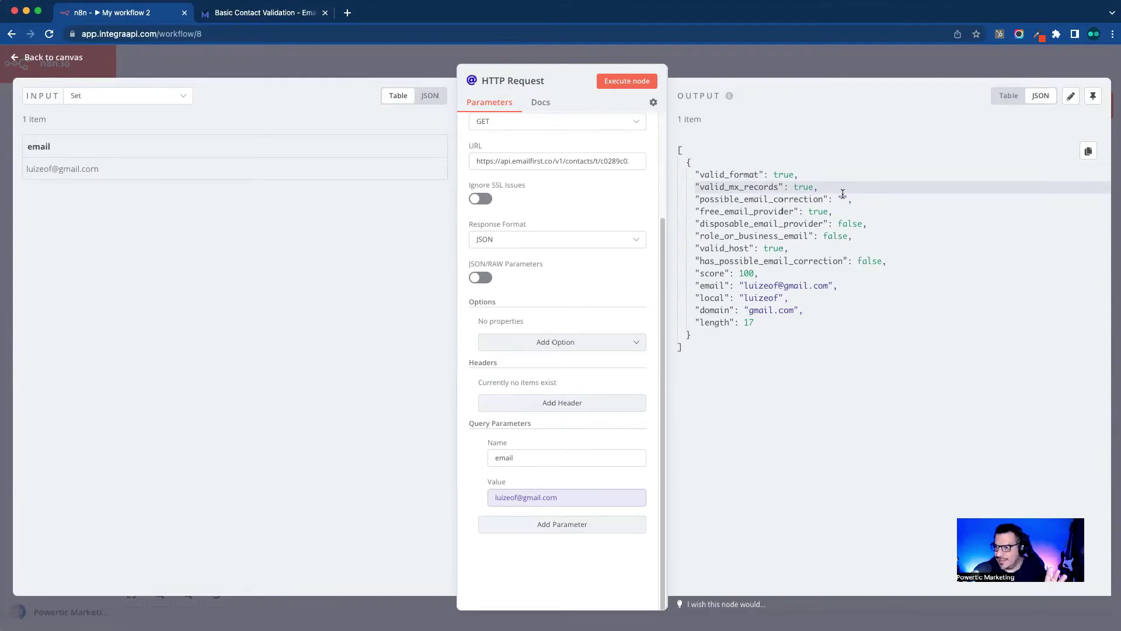
pyautogui.doubleClick(740, 211)
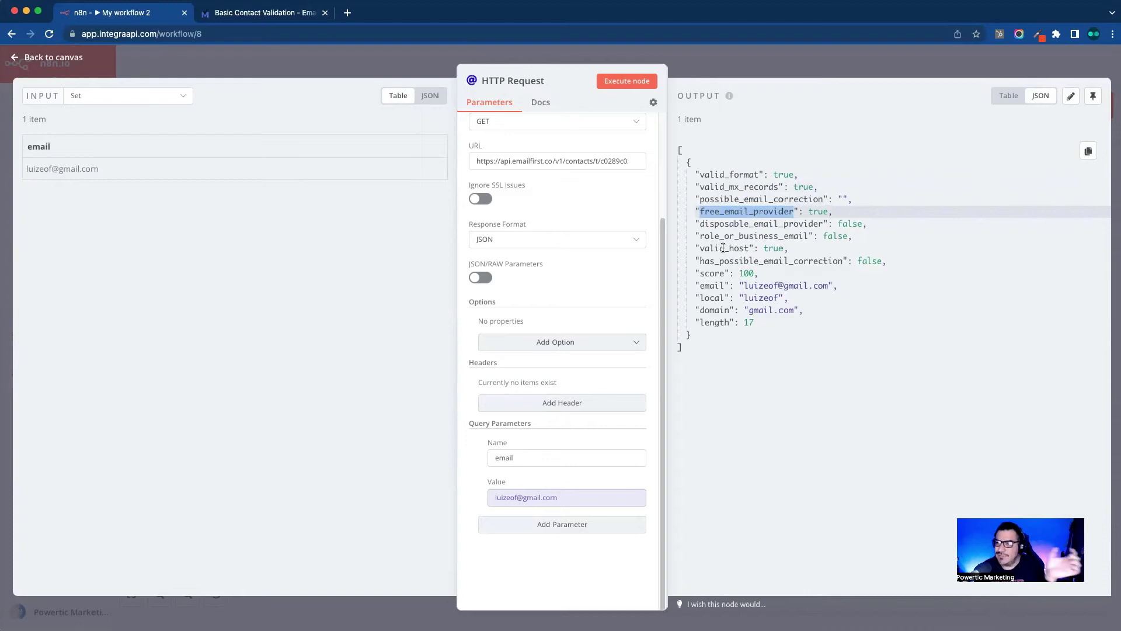
pyautogui.doubleClick(723, 247)
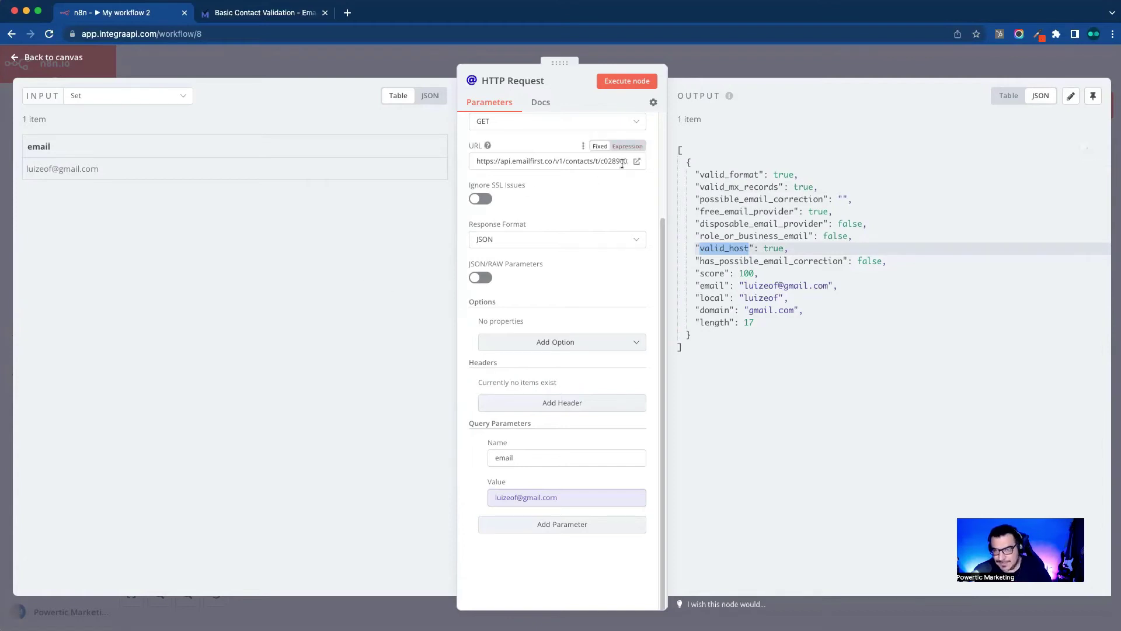
# Step: Review the HTTP Request parameters and output, then return to the workflow canvas
pyautogui.scroll(5, 617, 239)
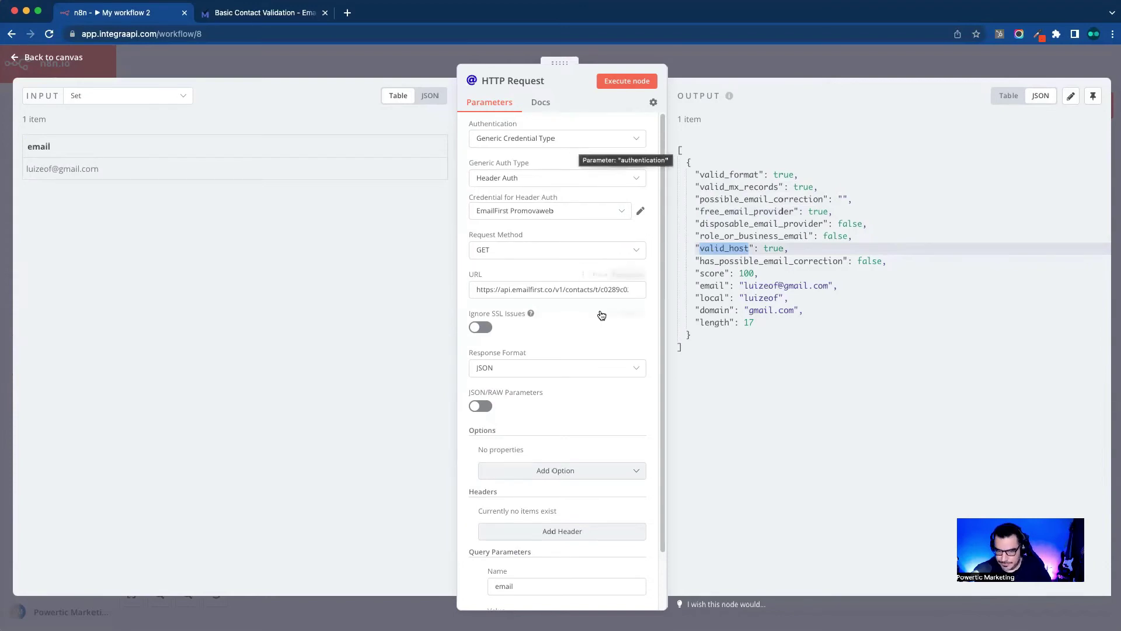
pyautogui.scroll(-4, 575, 420)
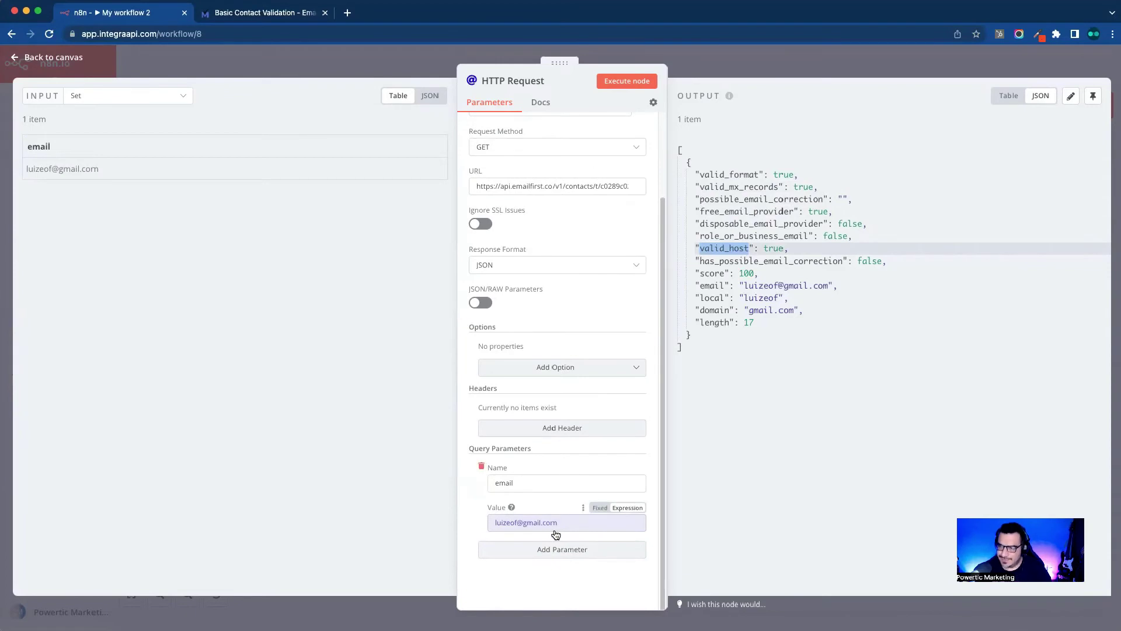
pyautogui.scroll(-1, 555, 534)
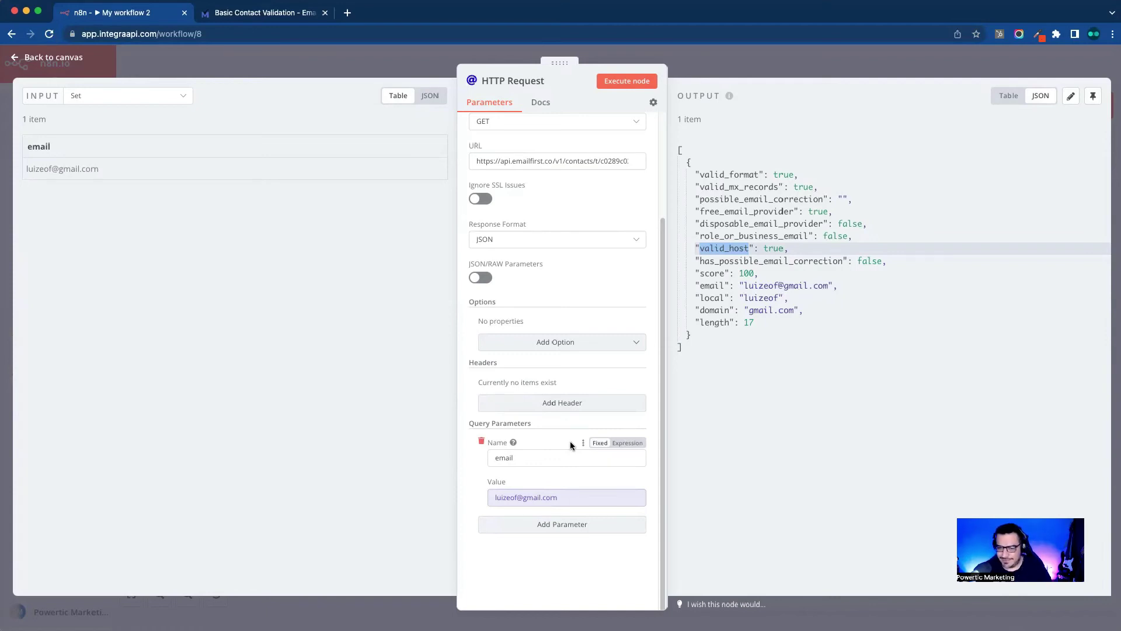
pyautogui.moveTo(661, 333); pyautogui.dragTo(652, 216)
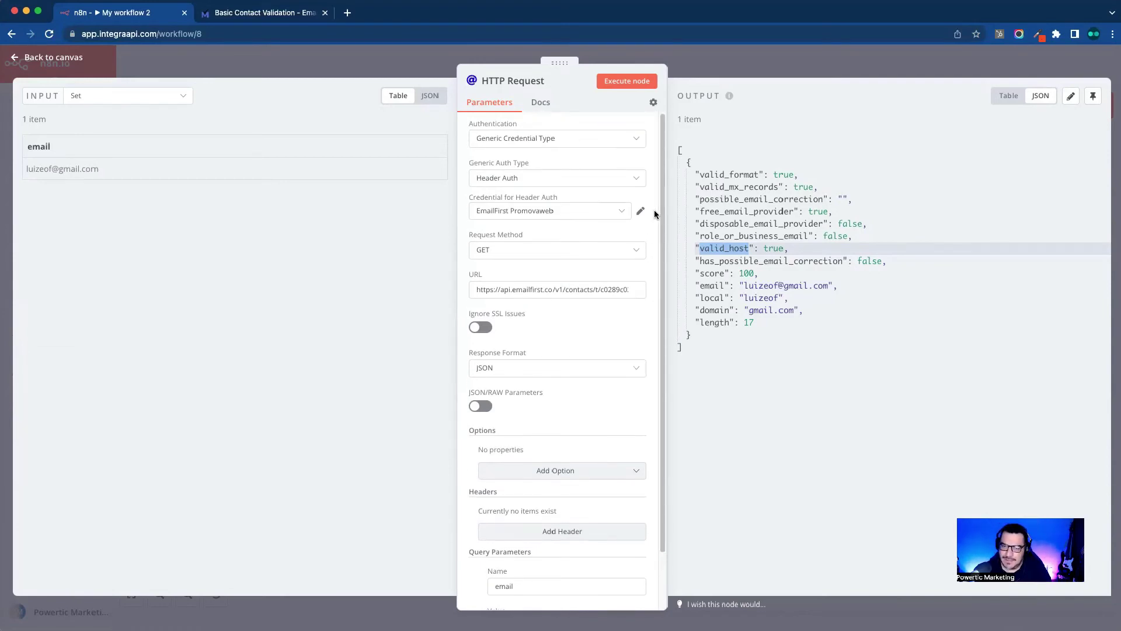
pyautogui.click(766, 225)
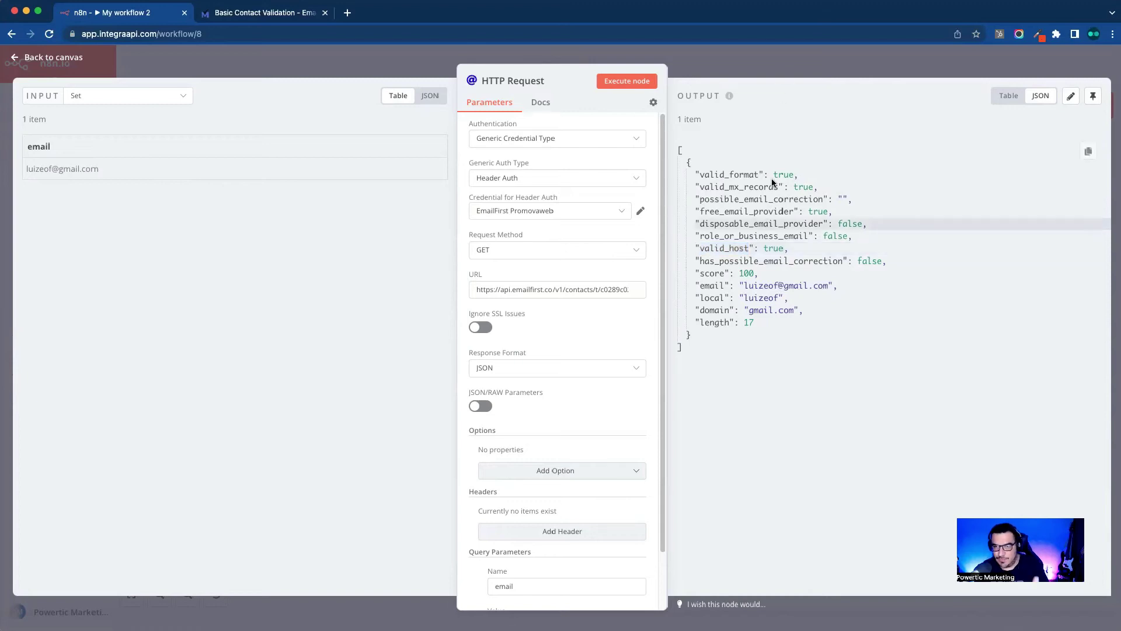
pyautogui.click(797, 65)
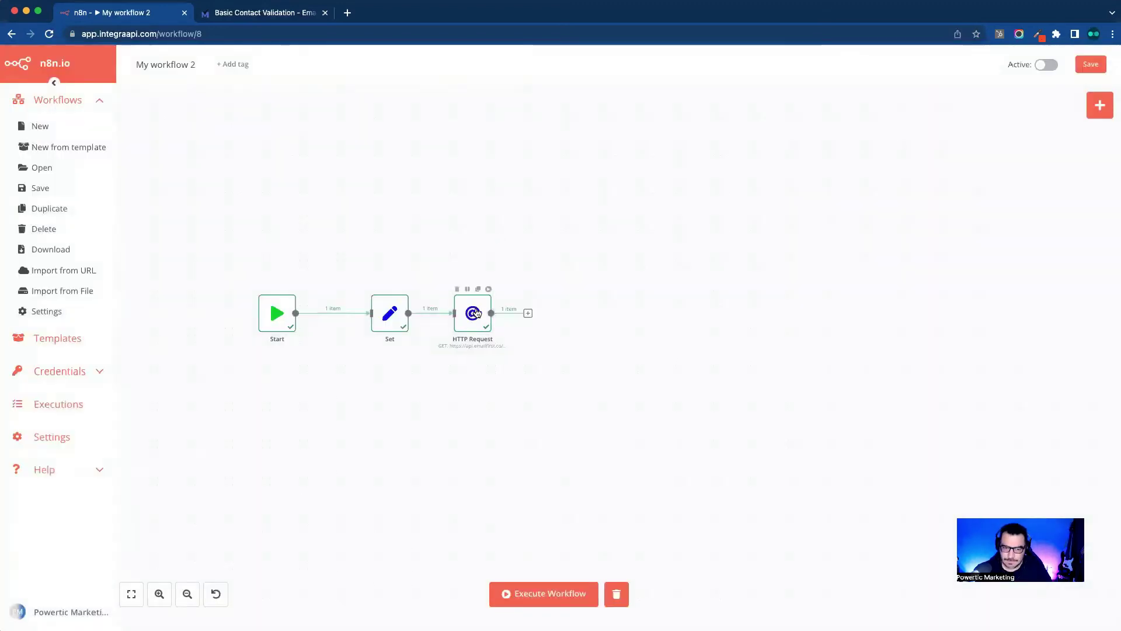
# Step: Spread the Set and HTTP Request nodes further apart and save the workflow
pyautogui.moveTo(465, 314); pyautogui.dragTo(502, 313)
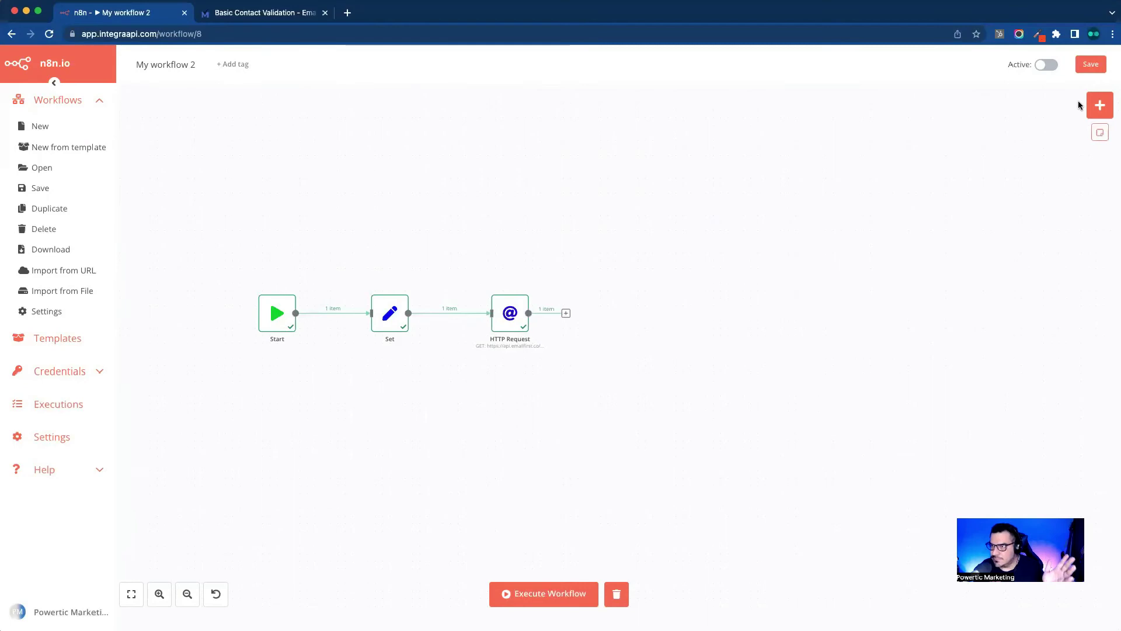
pyautogui.click(1090, 64)
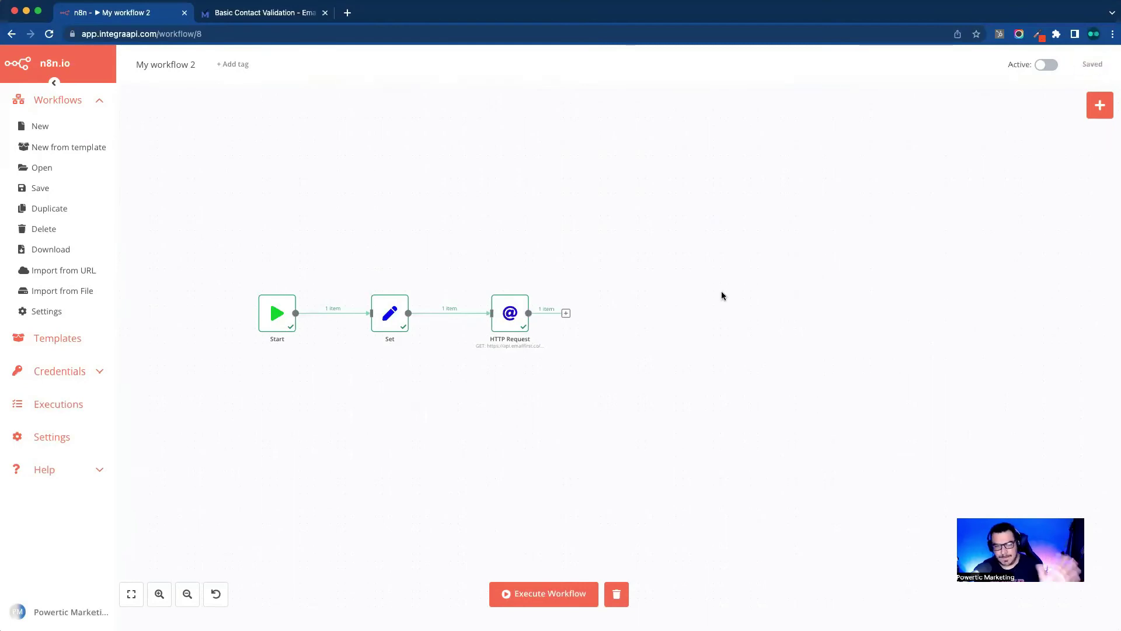
pyautogui.moveTo(390, 313); pyautogui.dragTo(397, 313)
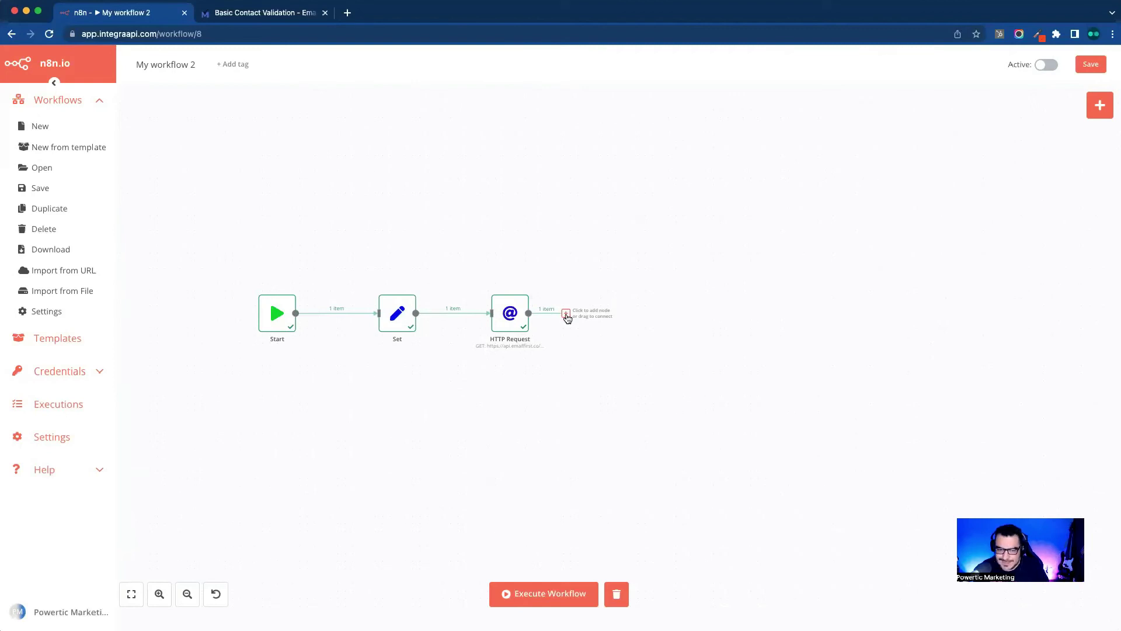
# Step: Add an IF node after the HTTP Request node
pyautogui.click(566, 315)
pyautogui.write('if')
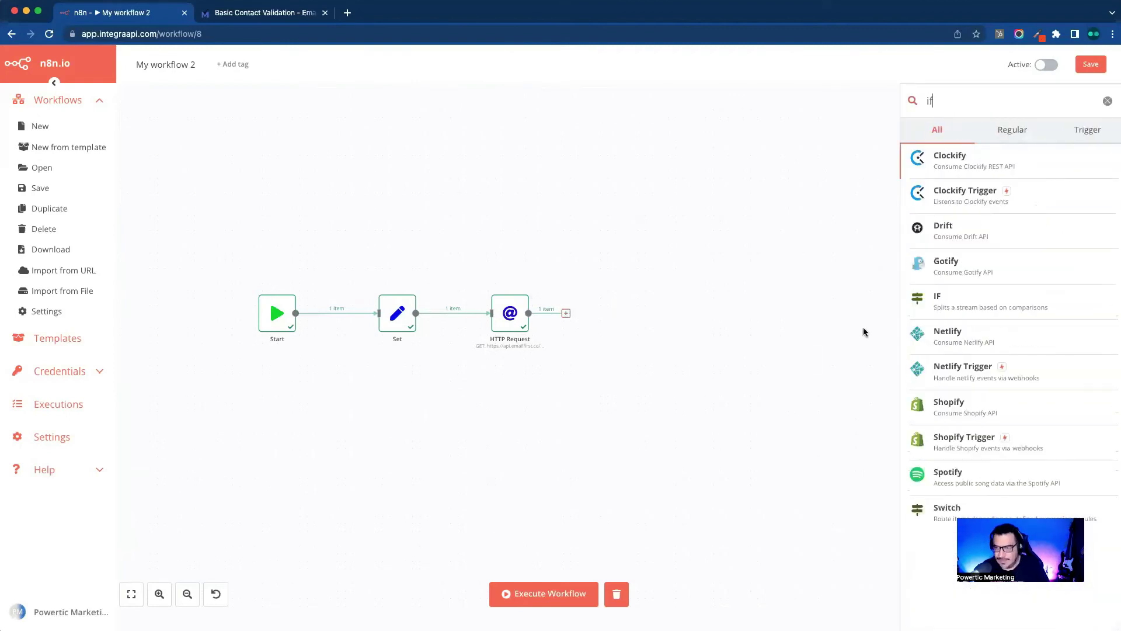
pyautogui.click(957, 294)
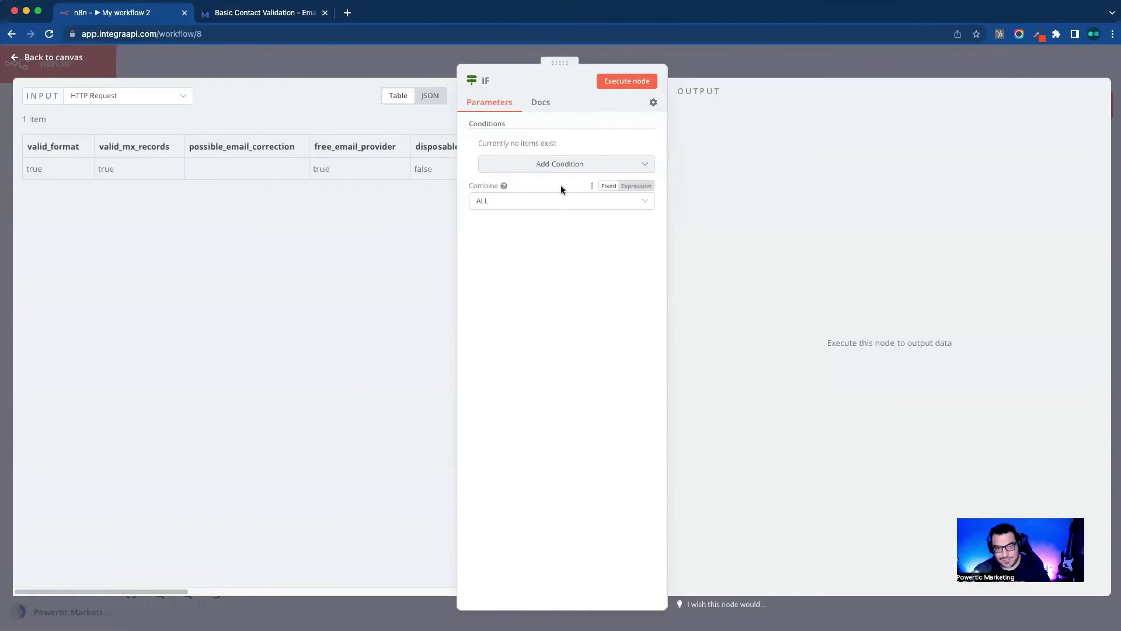
# Step: Try Boolean and String conditions, mapping free_email_provider into Value 1, then remove them
pyautogui.click(590, 168)
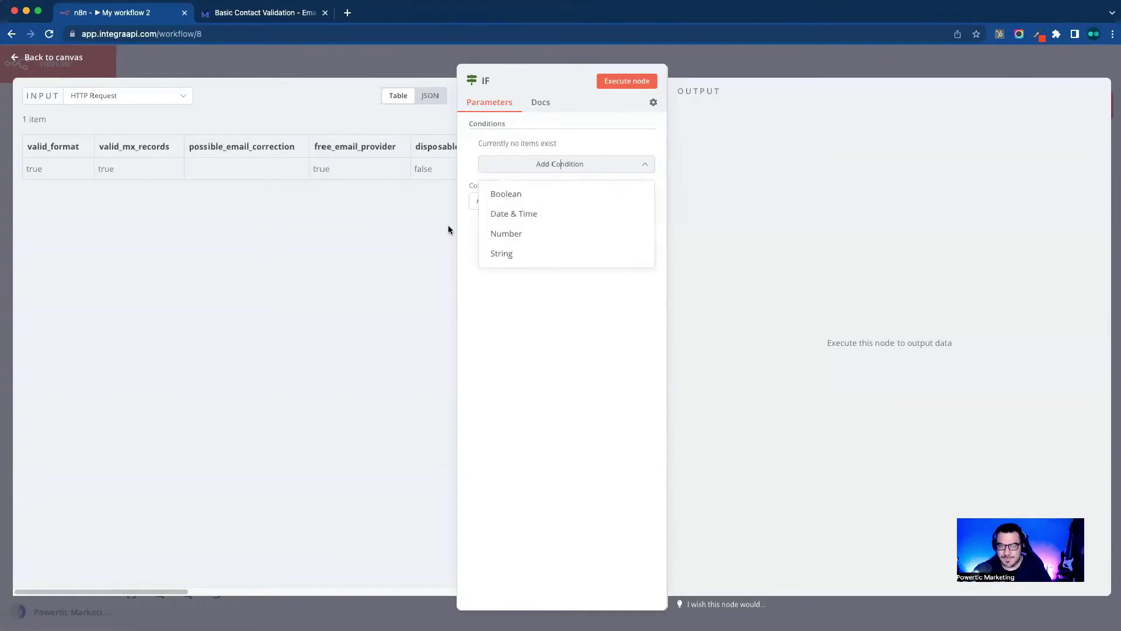
pyautogui.click(526, 202)
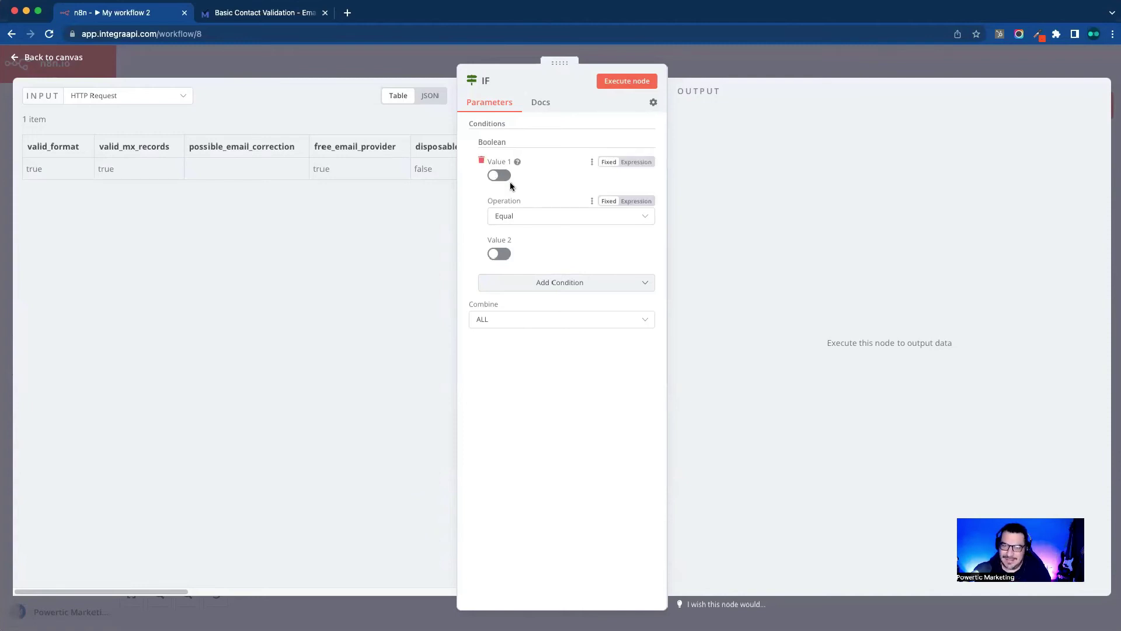
pyautogui.click(482, 160)
pyautogui.click(565, 166)
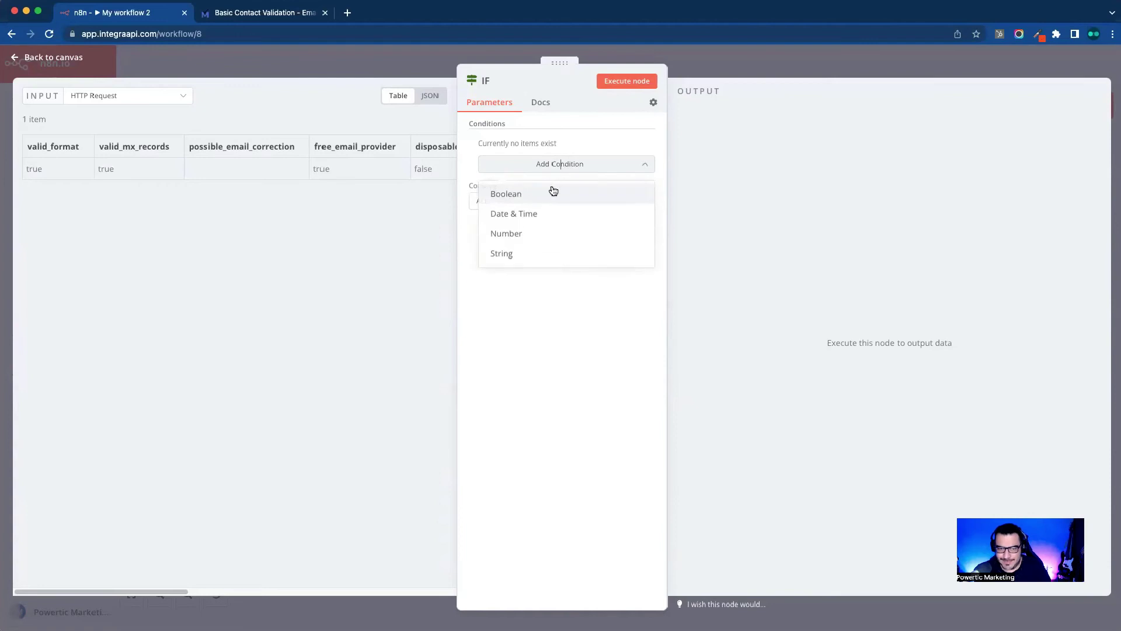
pyautogui.click(538, 253)
pyautogui.moveTo(350, 146); pyautogui.dragTo(508, 178)
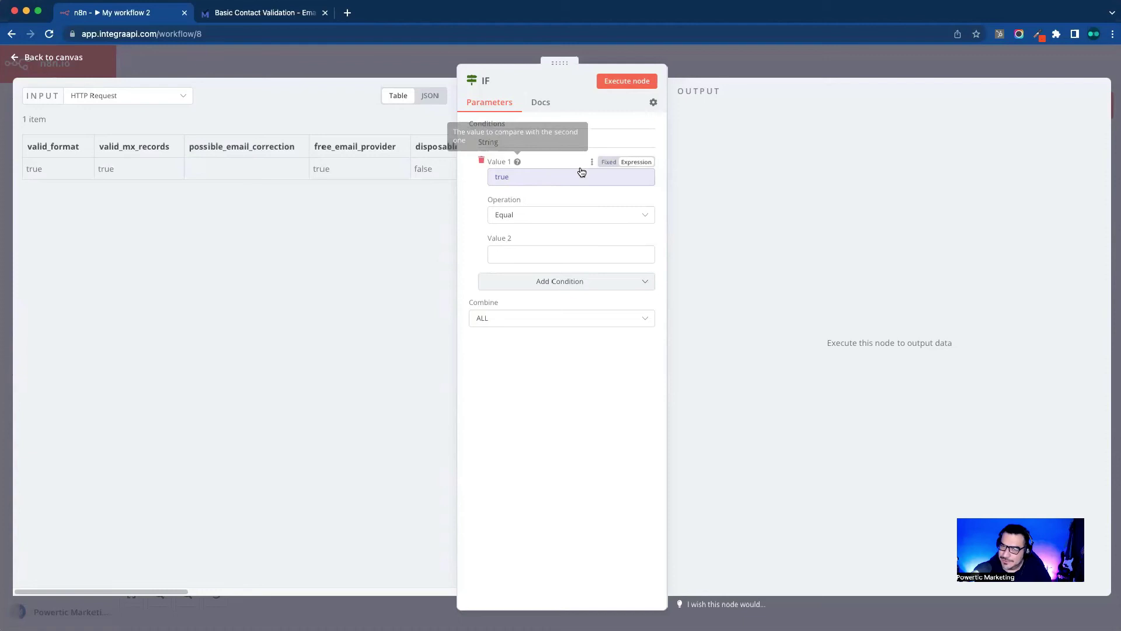
pyautogui.click(482, 160)
# Step: Re-test a Boolean condition with free_email_provider, ending with one empty Boolean Equal condition
pyautogui.click(530, 167)
pyautogui.click(531, 193)
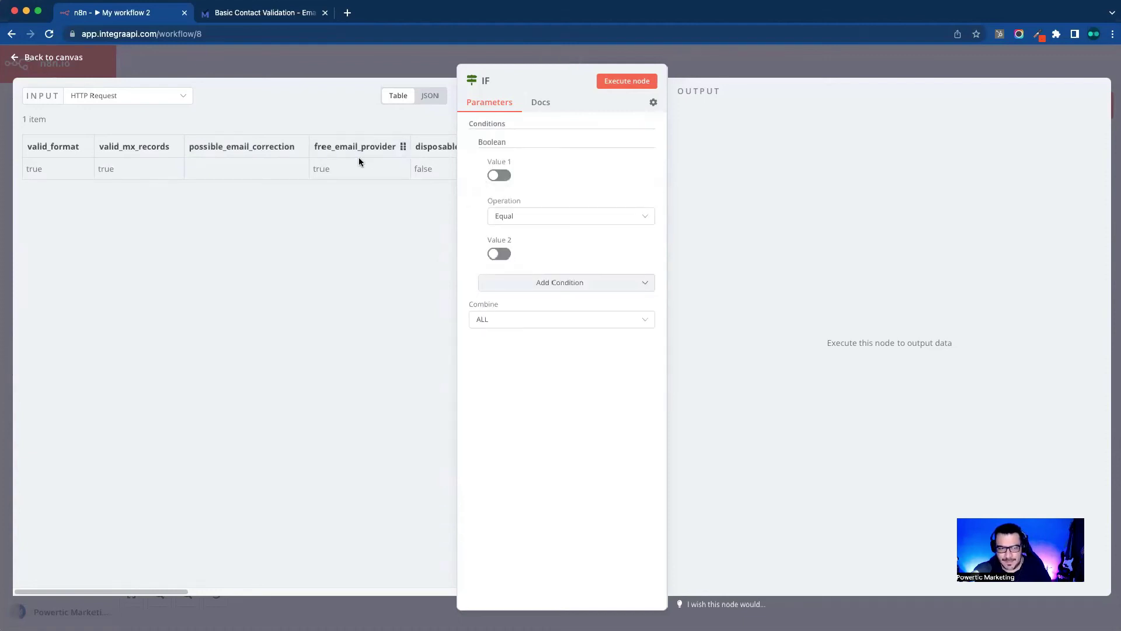
pyautogui.moveTo(338, 146); pyautogui.dragTo(517, 179)
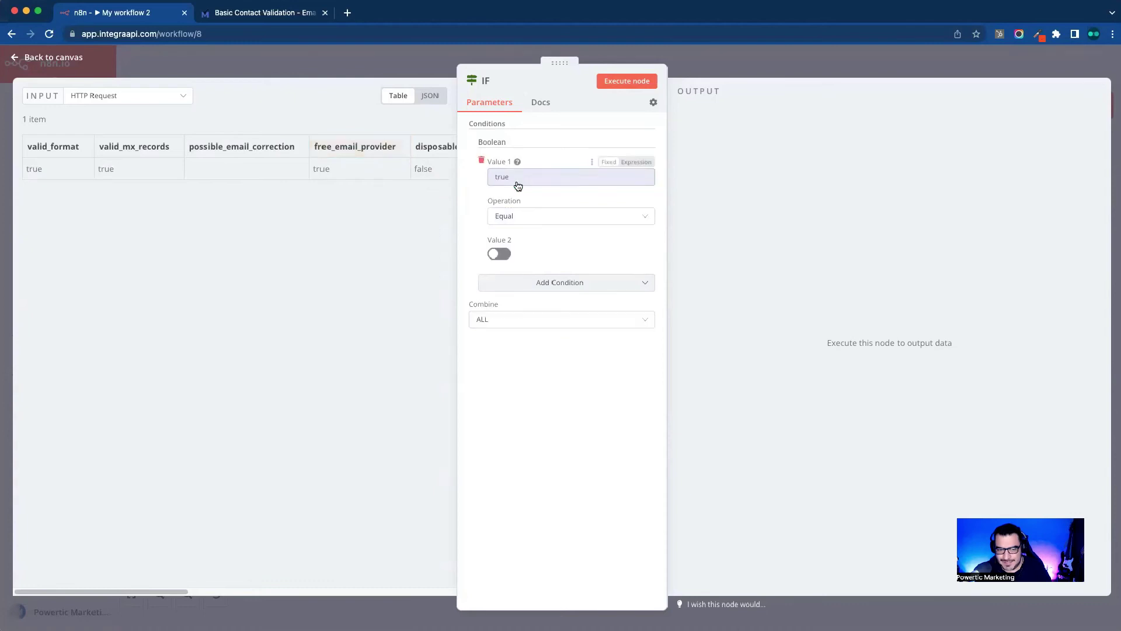
pyautogui.click(482, 161)
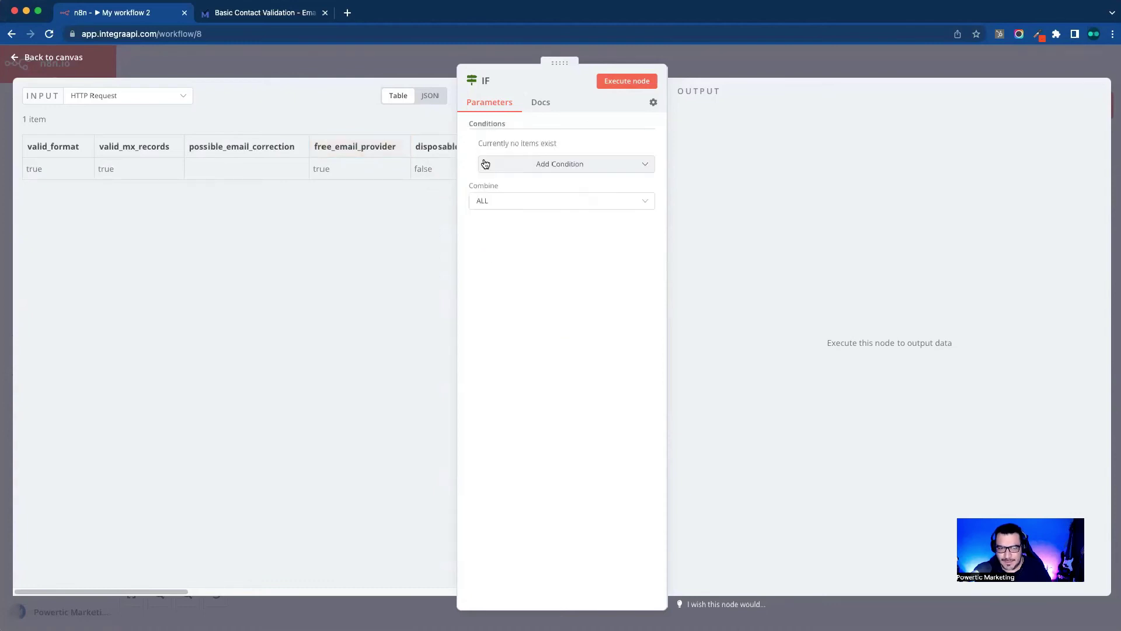
pyautogui.click(540, 168)
pyautogui.click(536, 191)
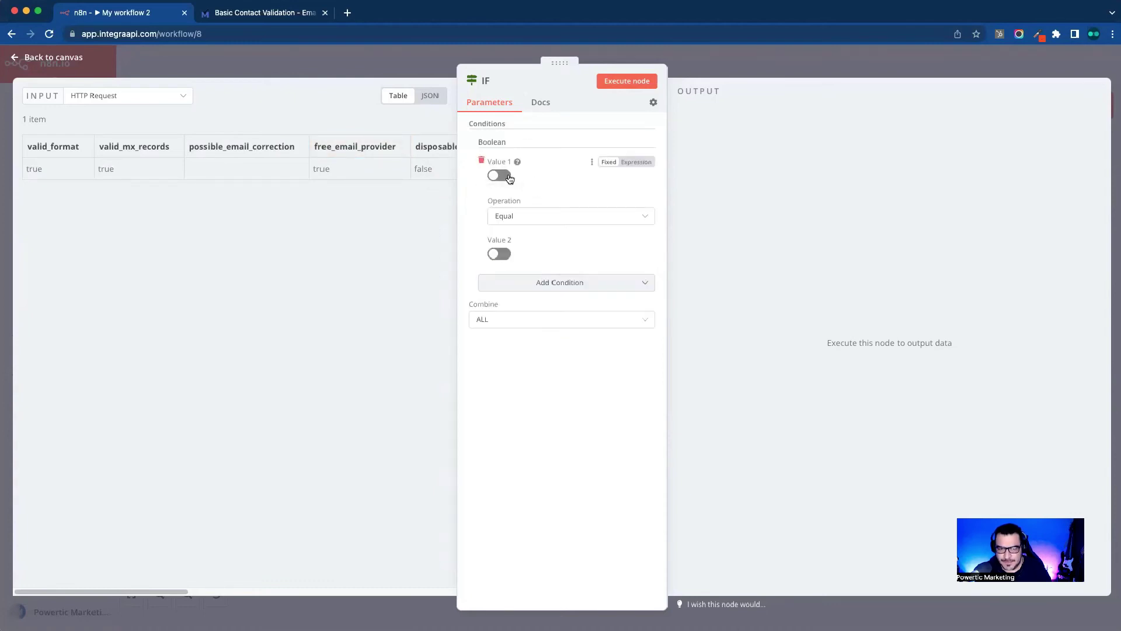
# Step: Replace Value 1 with the expression {{$json["valid_format"]}}, which resolves to true
pyautogui.click(642, 168)
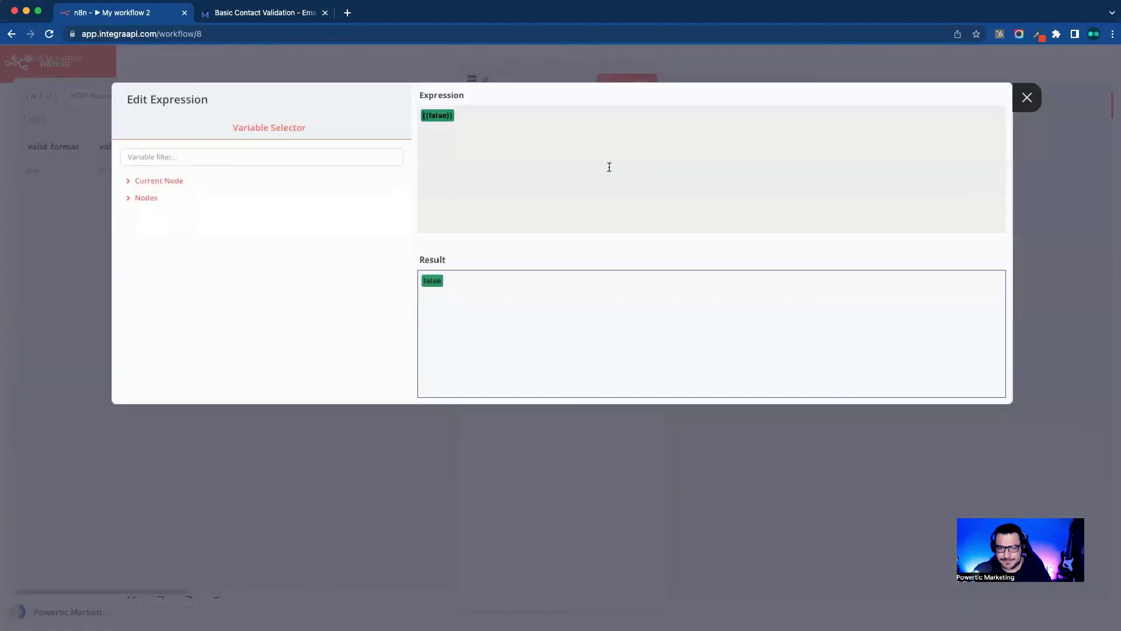
pyautogui.press('super+a')
pyautogui.press('BackSpace')
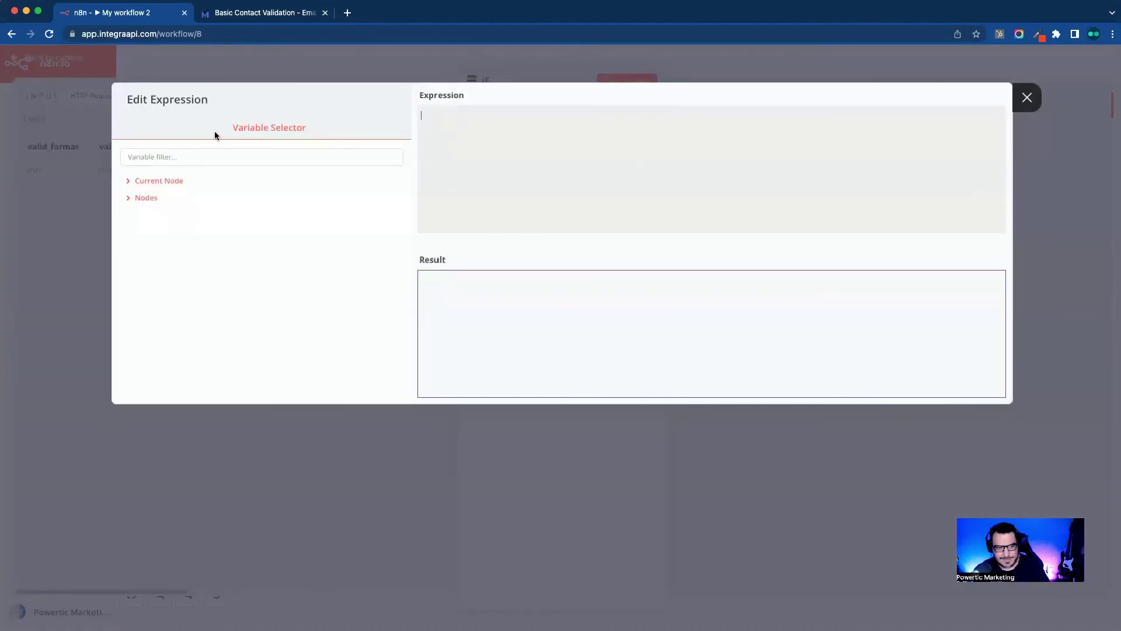
pyautogui.click(181, 181)
pyautogui.click(171, 198)
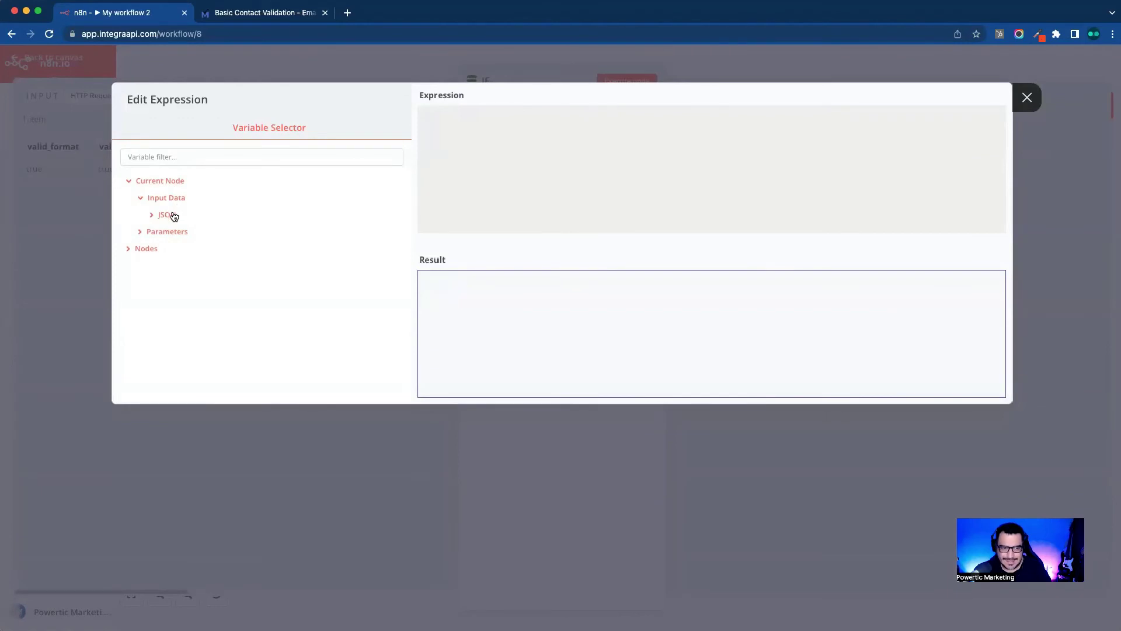
pyautogui.click(171, 214)
pyautogui.scroll(-3, 213, 272)
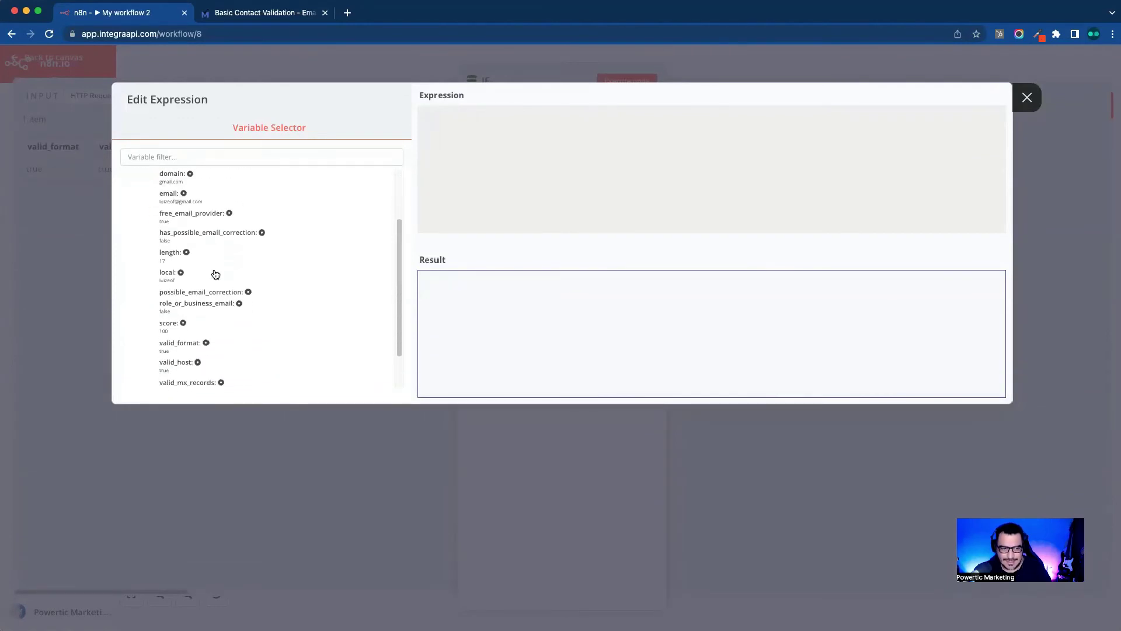
pyautogui.scroll(-2, 216, 277)
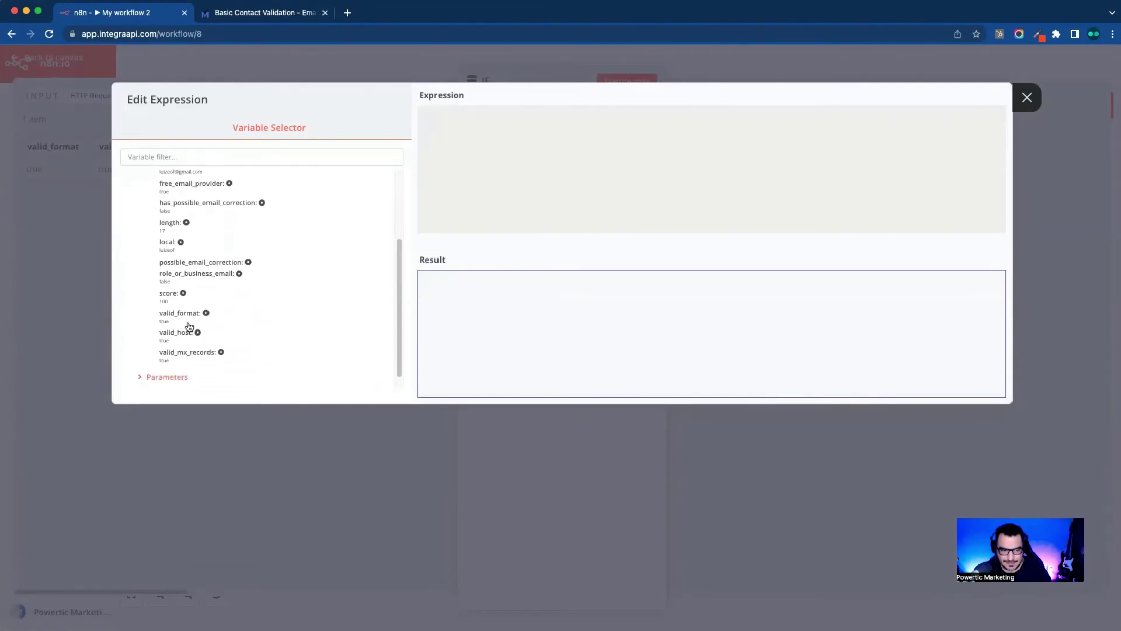
pyautogui.click(193, 318)
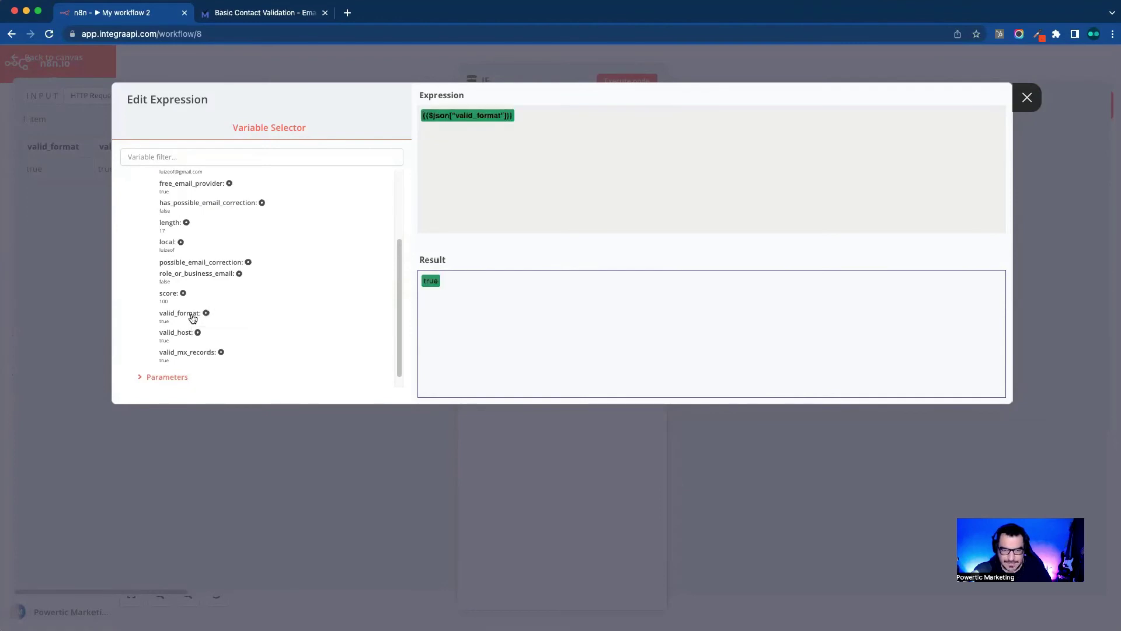
pyautogui.click(1027, 97)
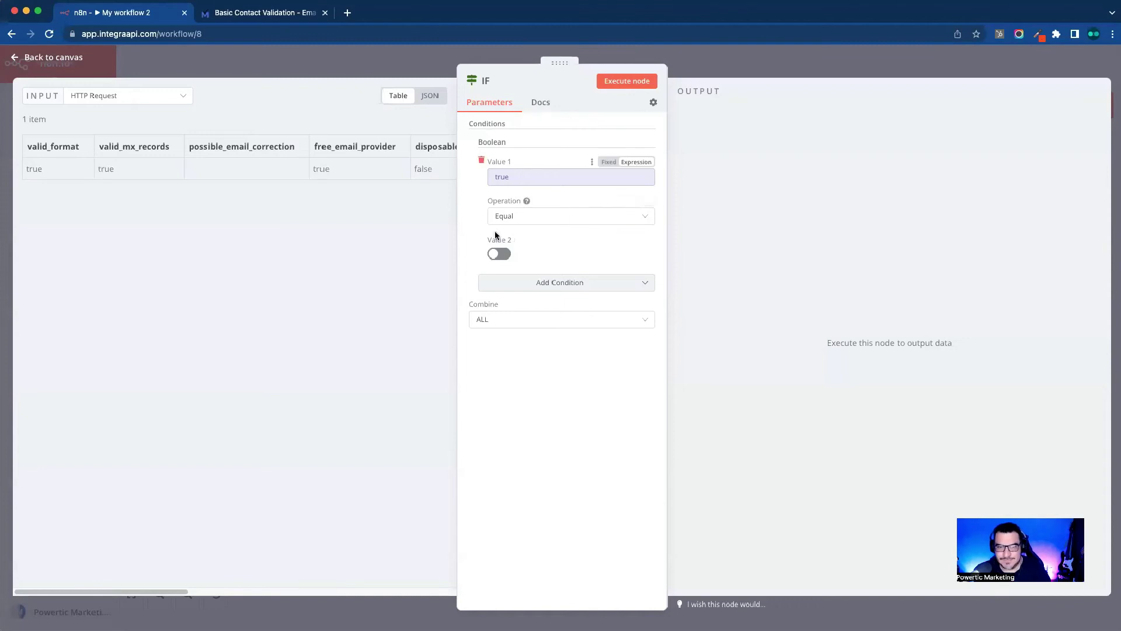
# Step: Toggle the condition's Value 2 repeatedly between true and false
pyautogui.click(503, 258)
pyautogui.click(503, 257)
pyautogui.click(503, 258)
pyautogui.click(503, 257)
pyautogui.click(503, 257)
pyautogui.click(503, 256)
pyautogui.click(503, 255)
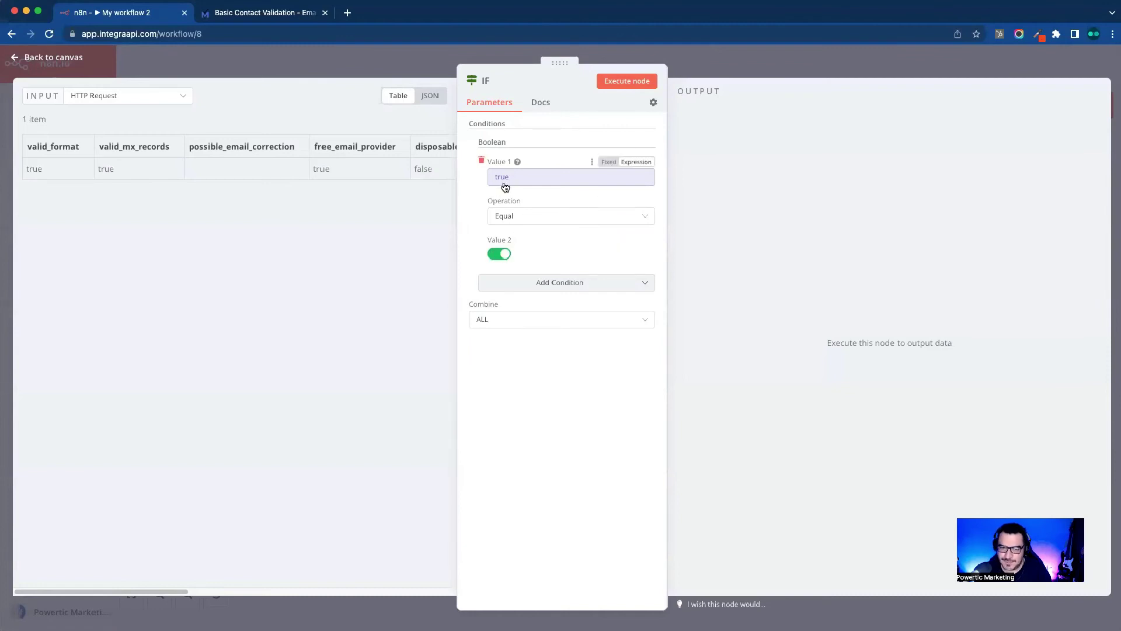
pyautogui.click(503, 257)
pyautogui.click(502, 257)
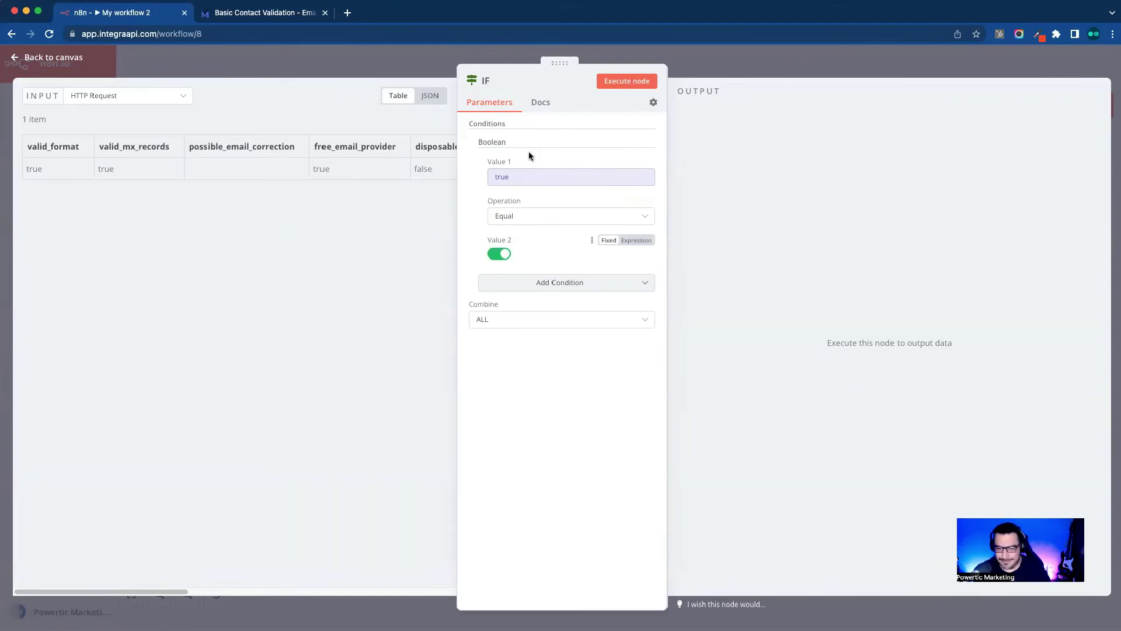
pyautogui.click(498, 255)
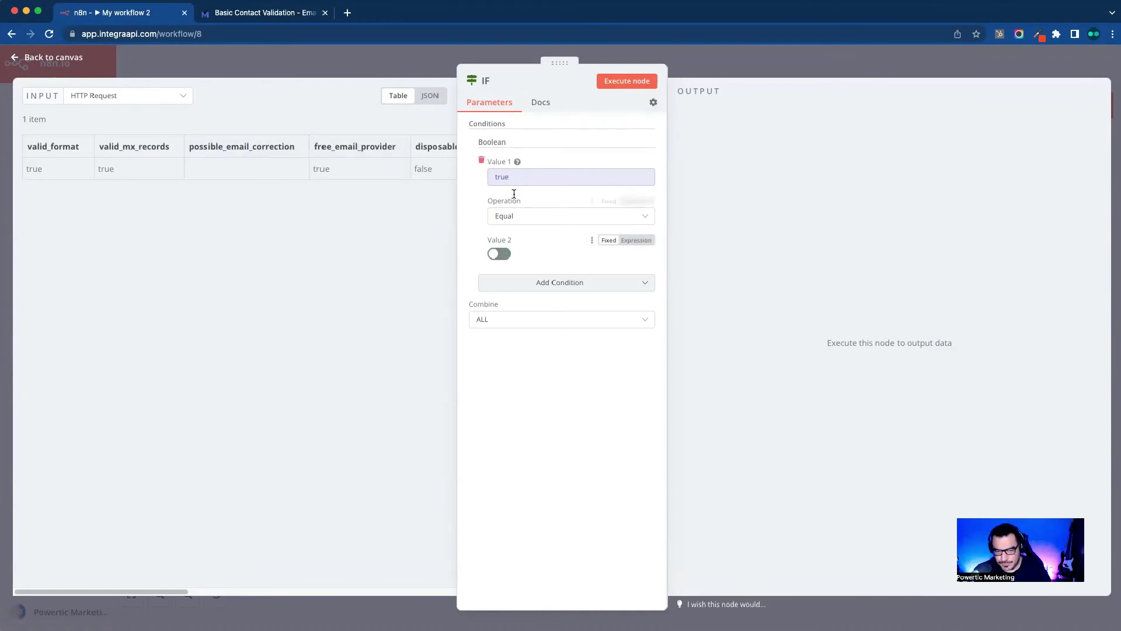
pyautogui.click(502, 257)
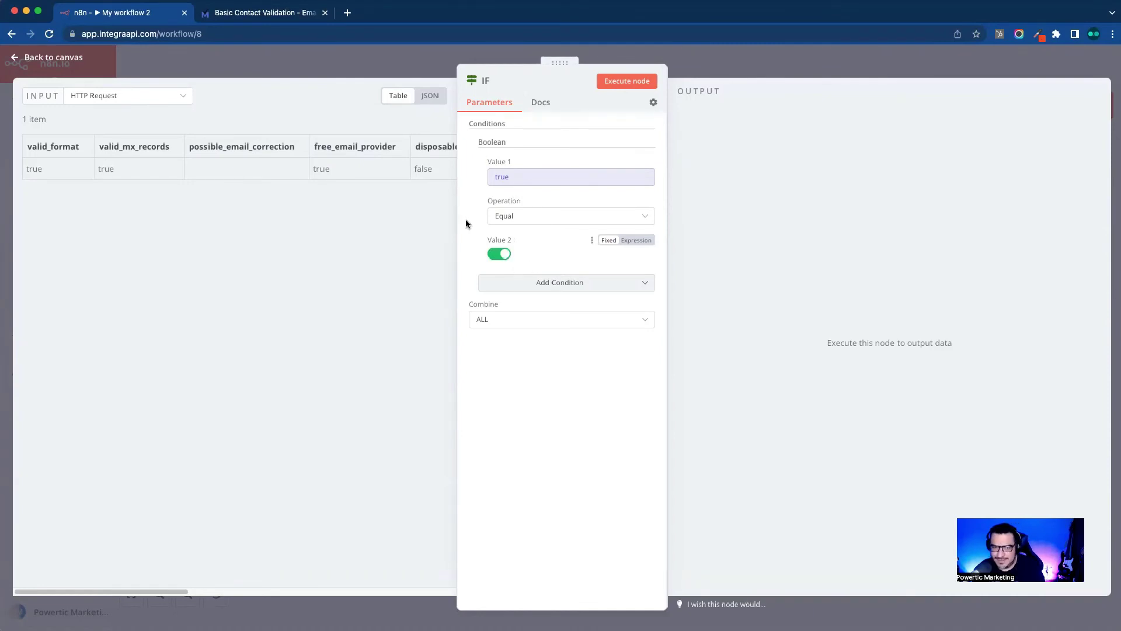
pyautogui.click(501, 254)
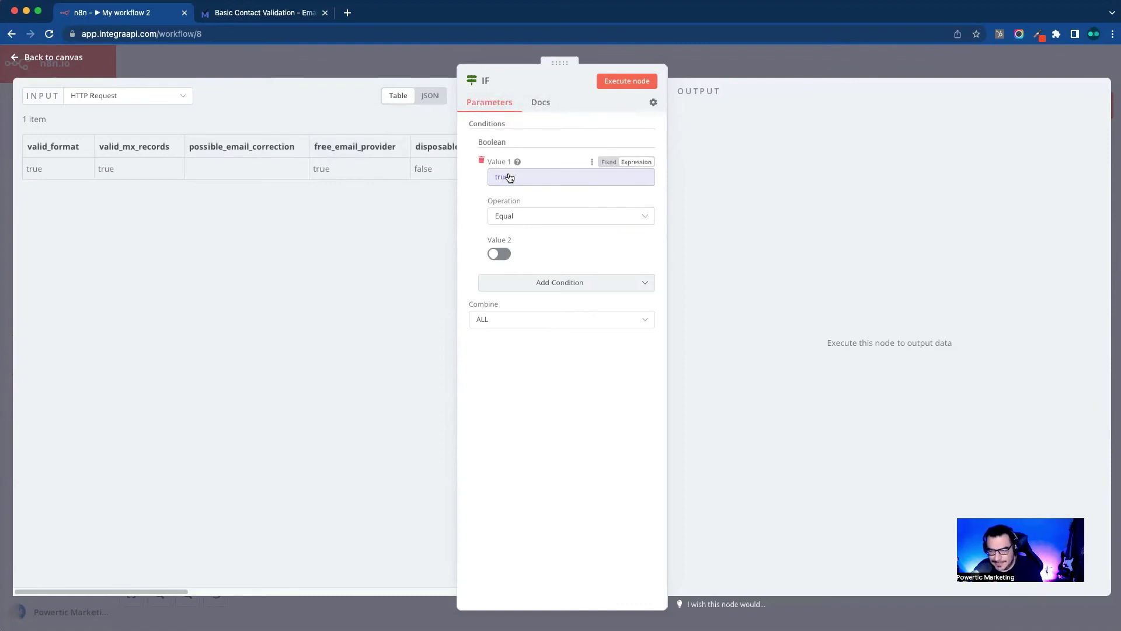
pyautogui.click(506, 255)
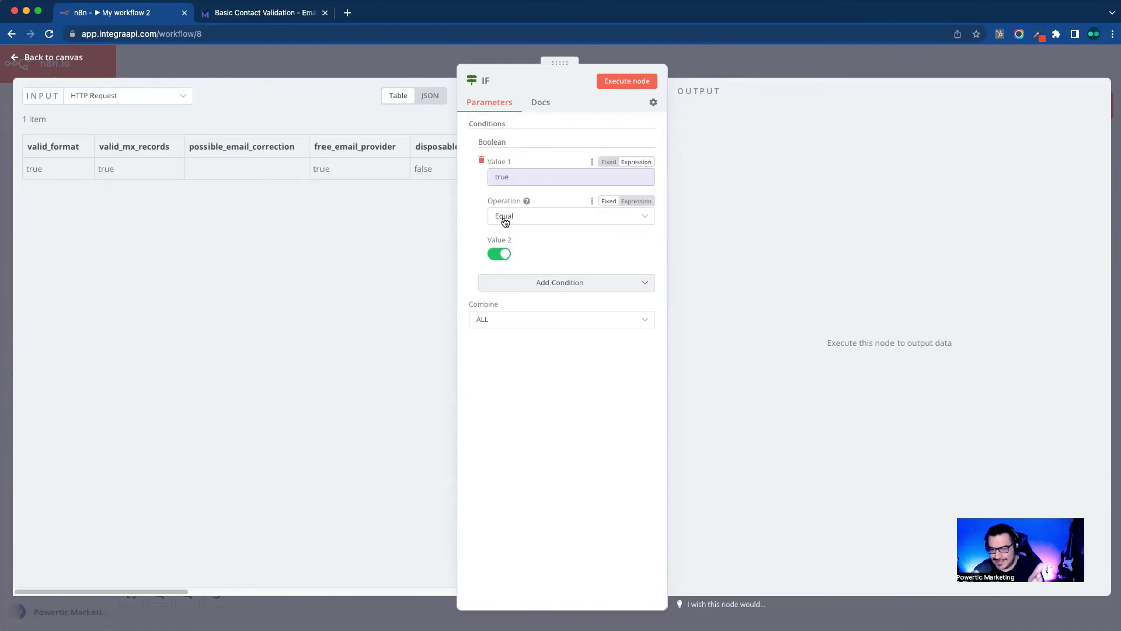
pyautogui.click(500, 255)
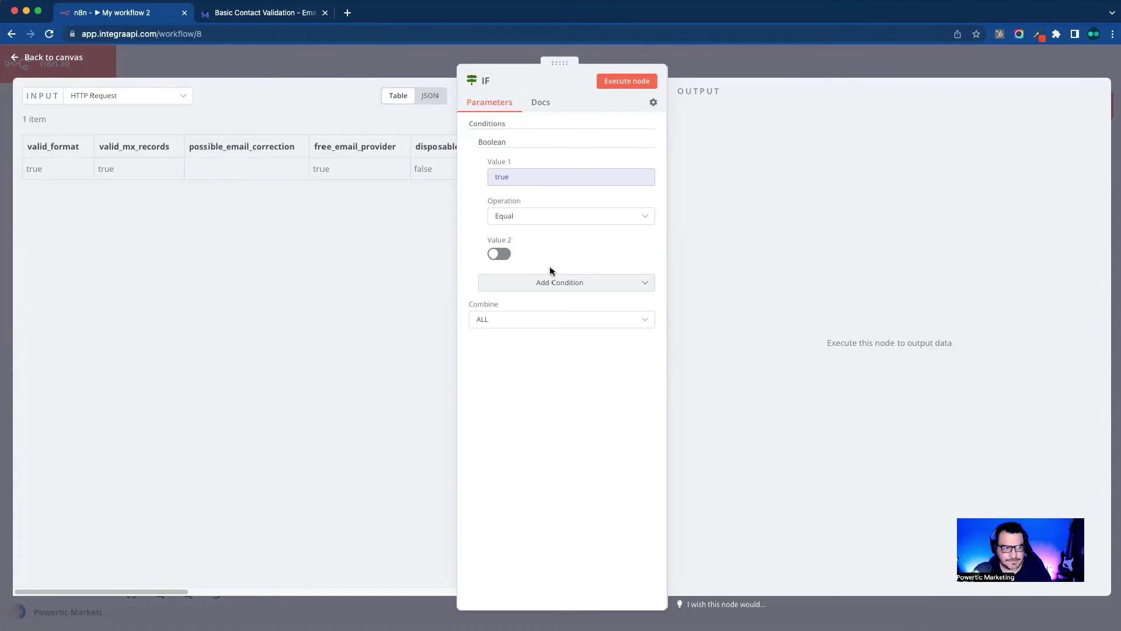
pyautogui.click(495, 254)
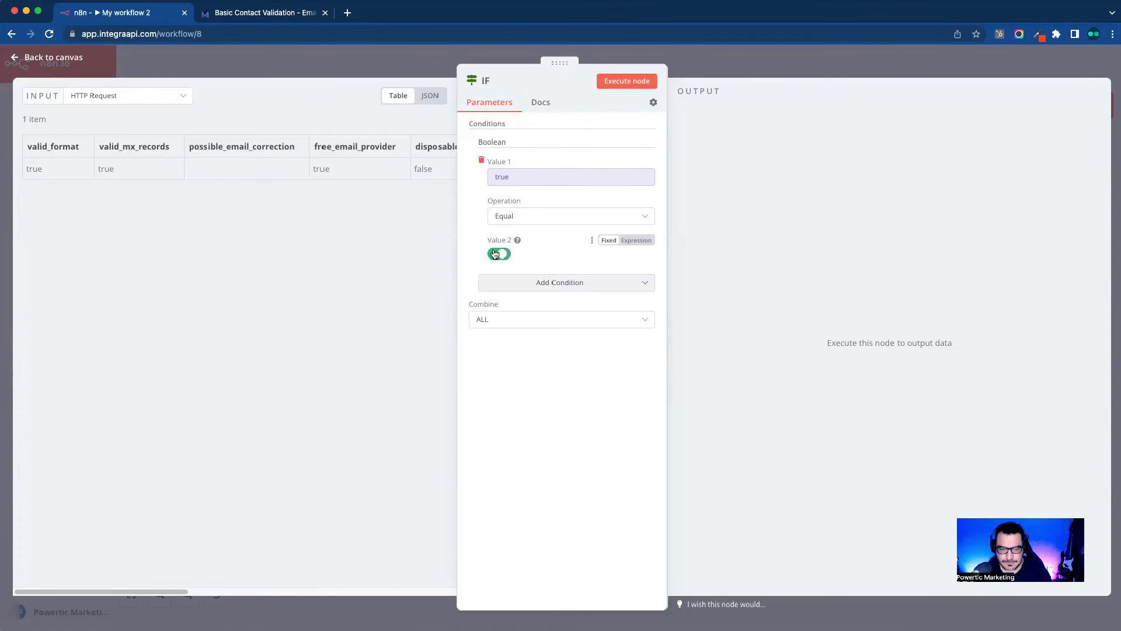
pyautogui.click(495, 253)
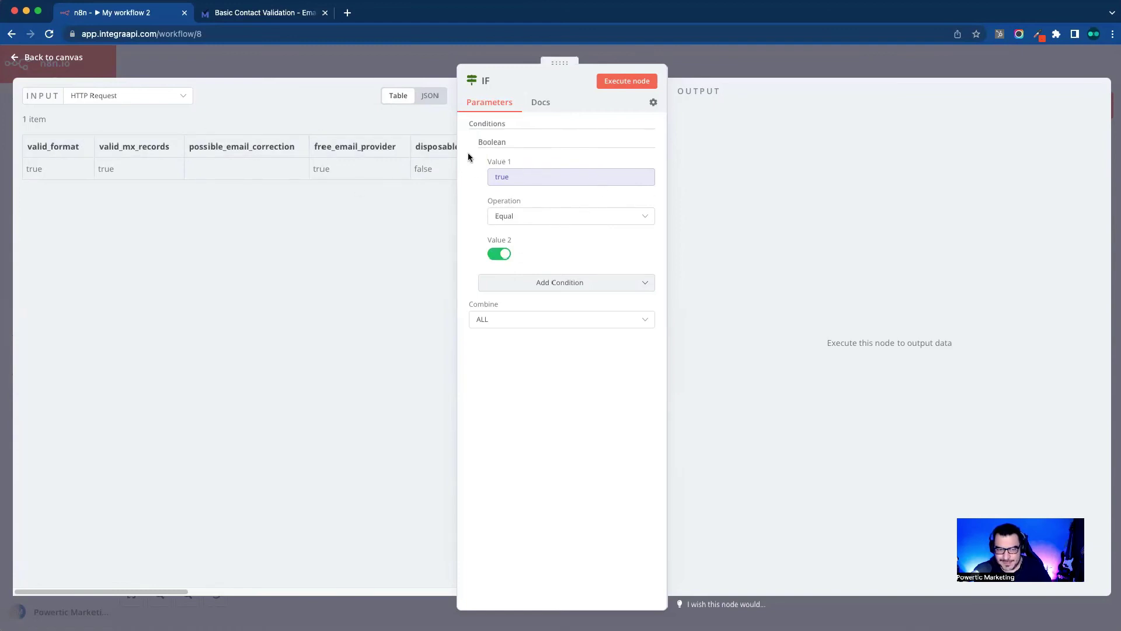
# Step: Rebuild the Boolean condition as valid_format equal to true, then start a node on the true output
pyautogui.click(483, 162)
pyautogui.click(563, 171)
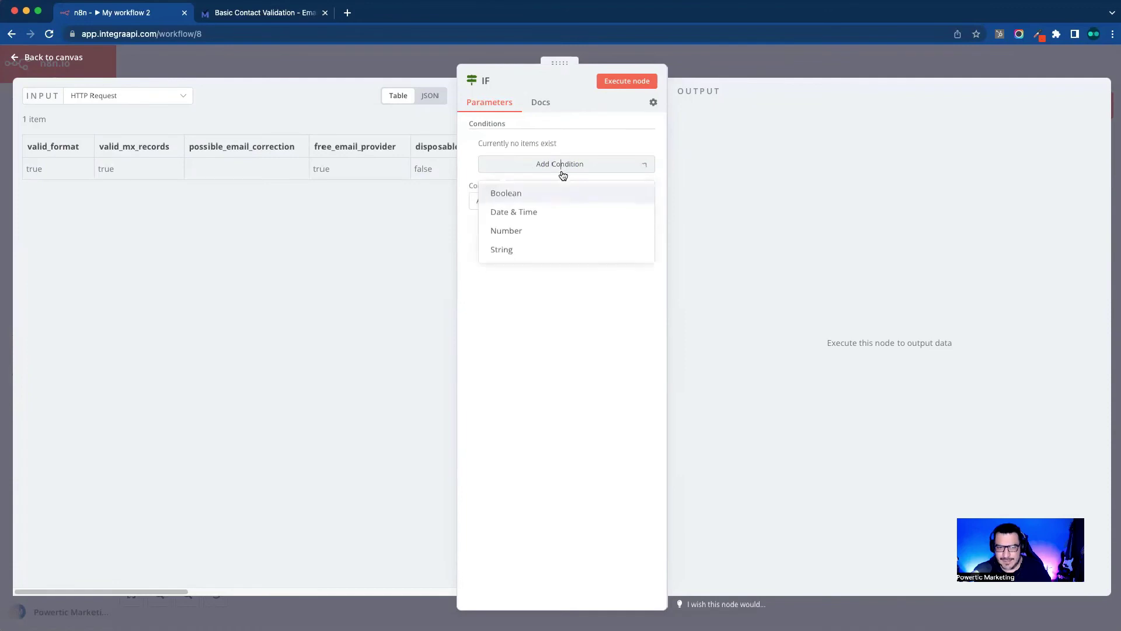
pyautogui.click(533, 197)
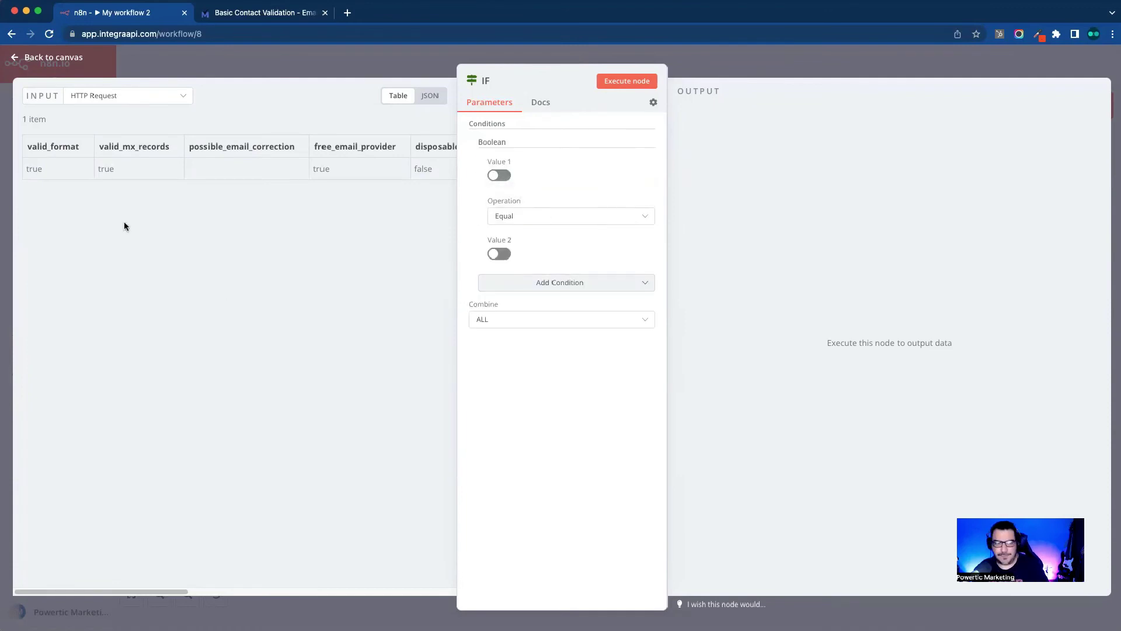
pyautogui.moveTo(53, 150); pyautogui.dragTo(522, 180)
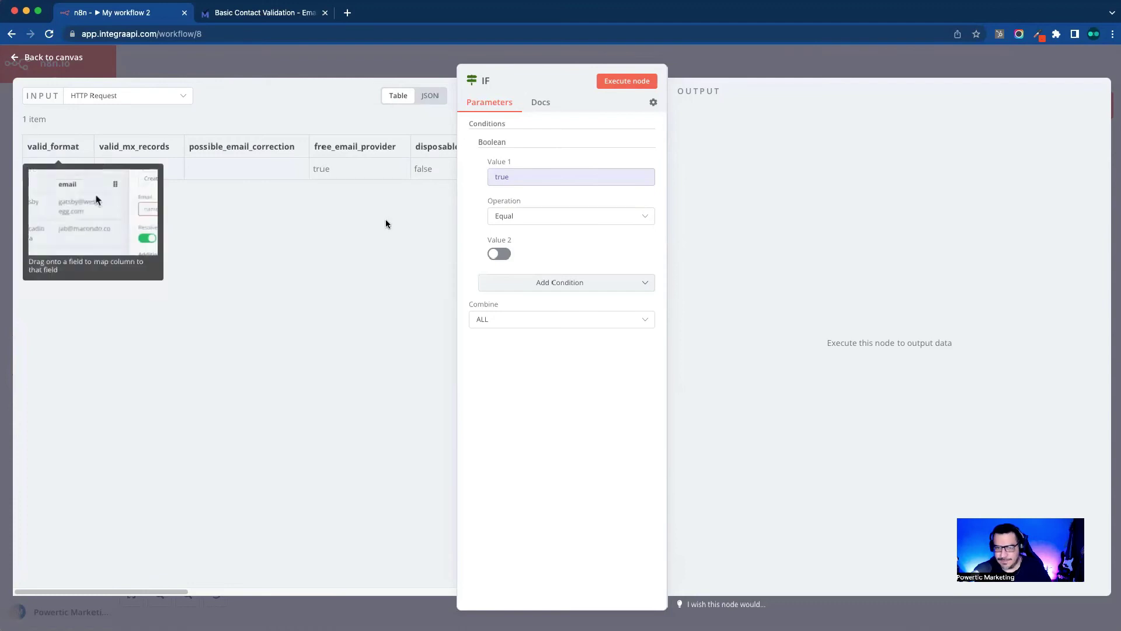
pyautogui.click(499, 255)
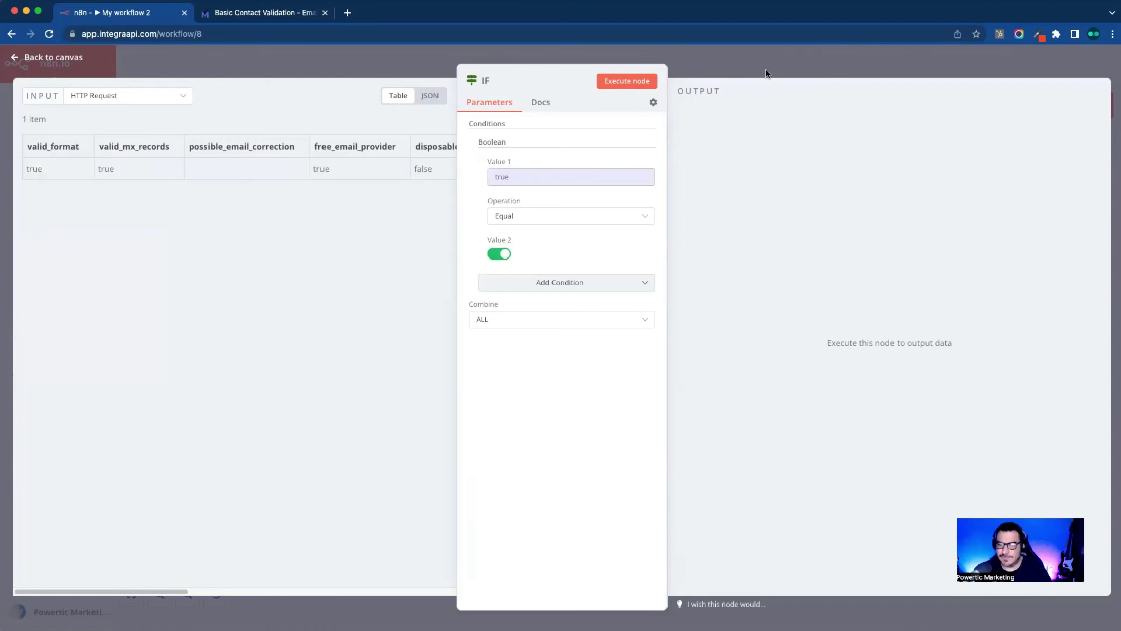
pyautogui.press('Escape')
pyautogui.click(630, 307)
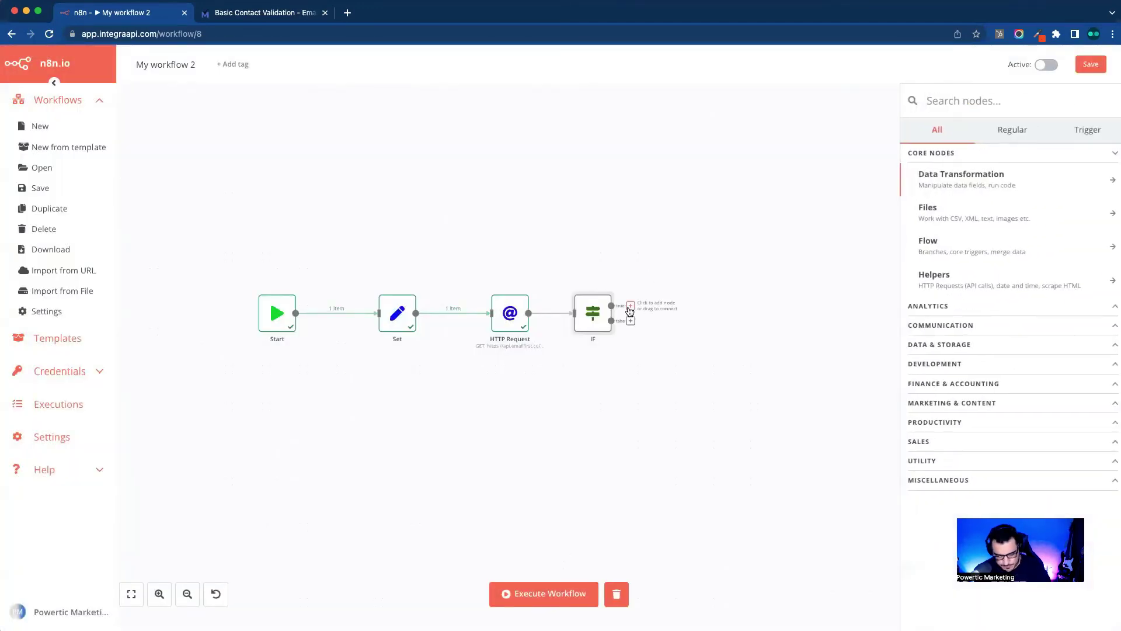
# Step: Add a Set1 node after the IF true output, position it, save, and execute the workflow
pyautogui.write('set')
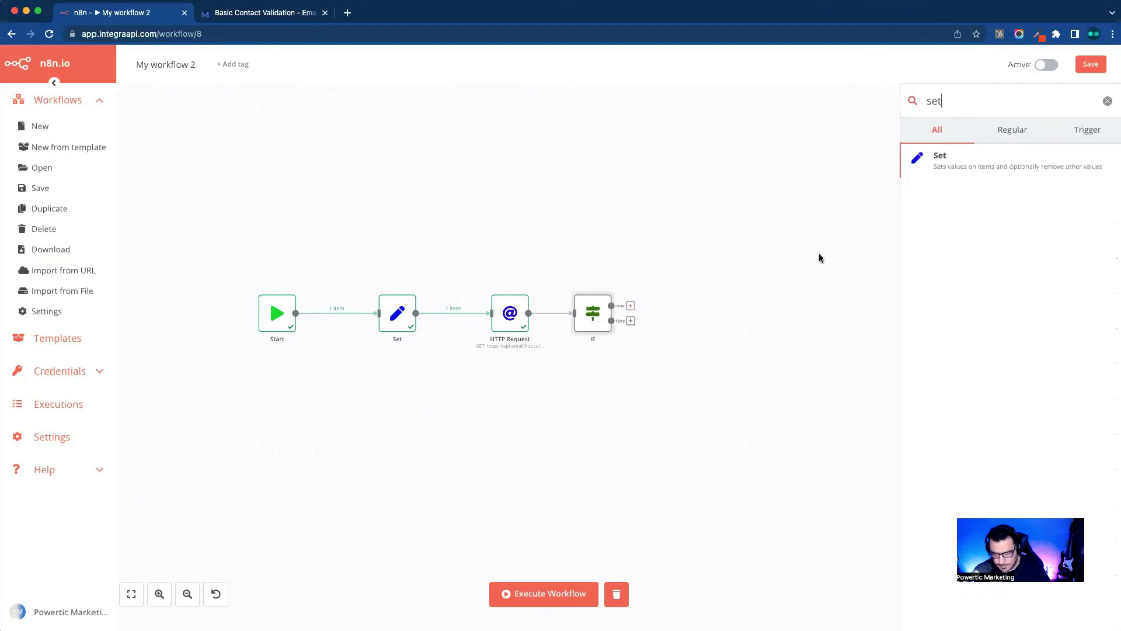
pyautogui.click(993, 173)
pyautogui.press('Escape')
pyautogui.moveTo(671, 313); pyautogui.dragTo(705, 267)
pyautogui.click(1091, 65)
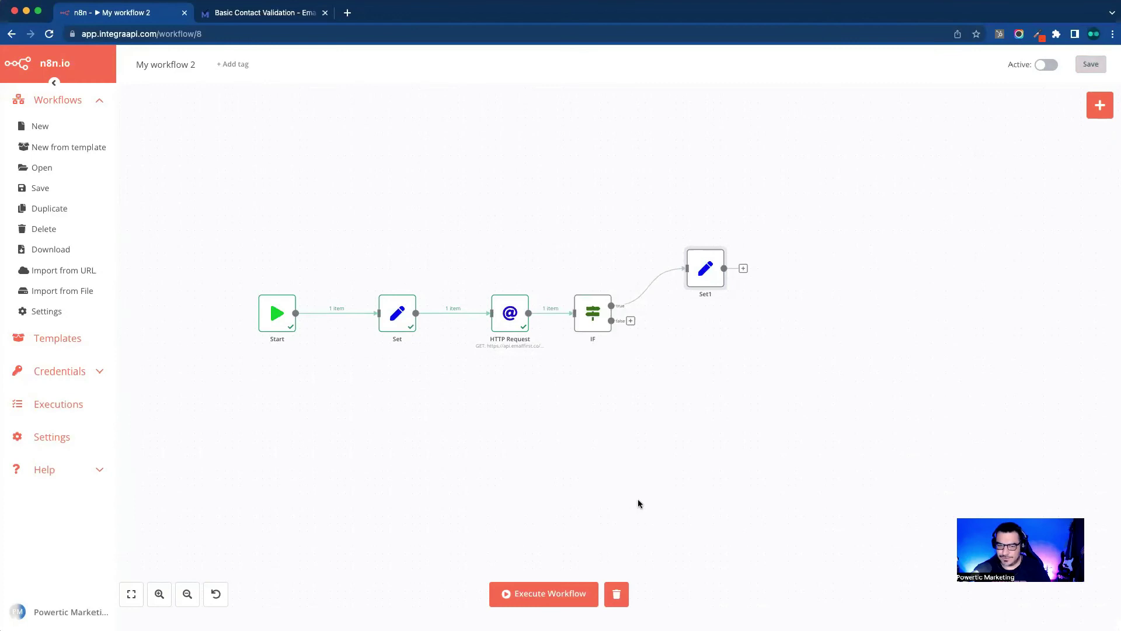
pyautogui.click(590, 588)
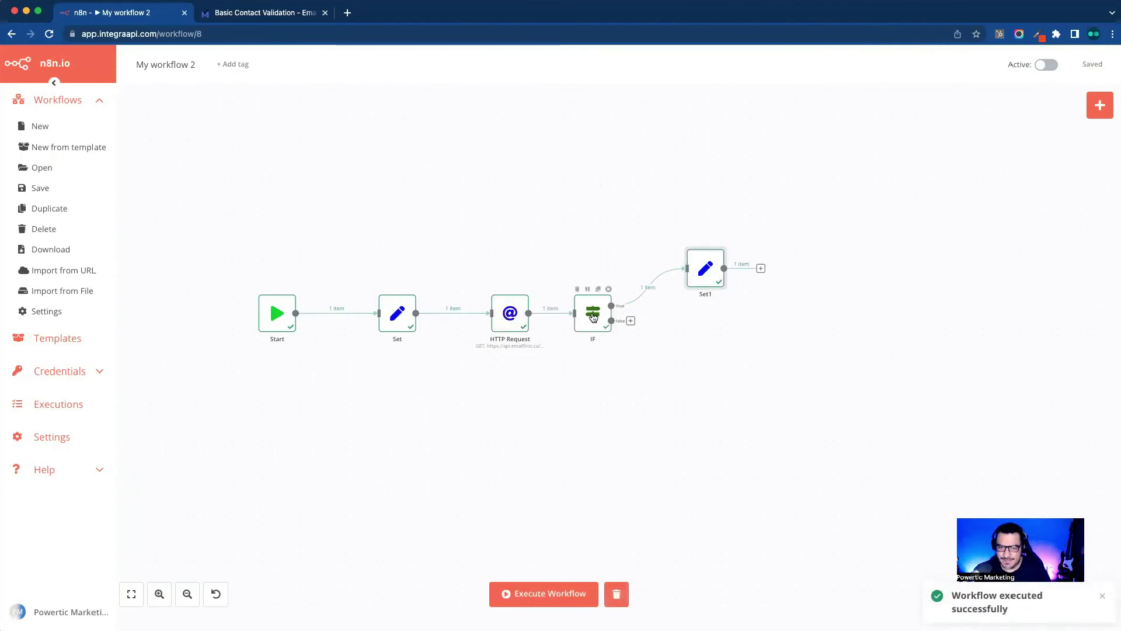
# Step: Append .t.t to the Set node's test email, then save and rerun the workflow
pyautogui.doubleClick(397, 313)
pyautogui.click(570, 262)
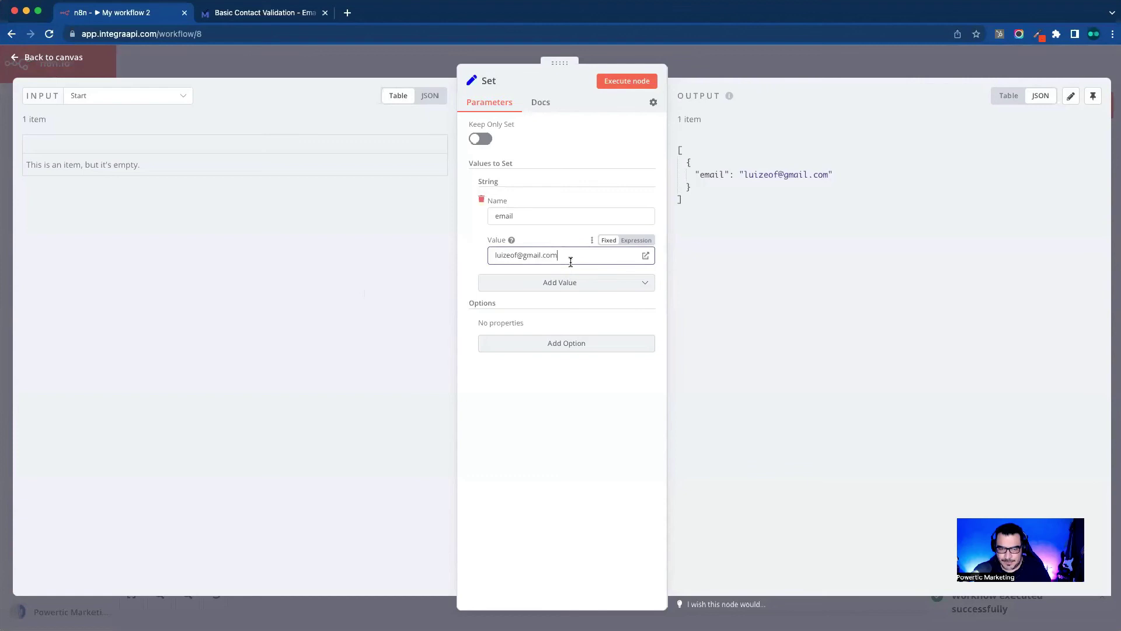
pyautogui.write('.t.t')
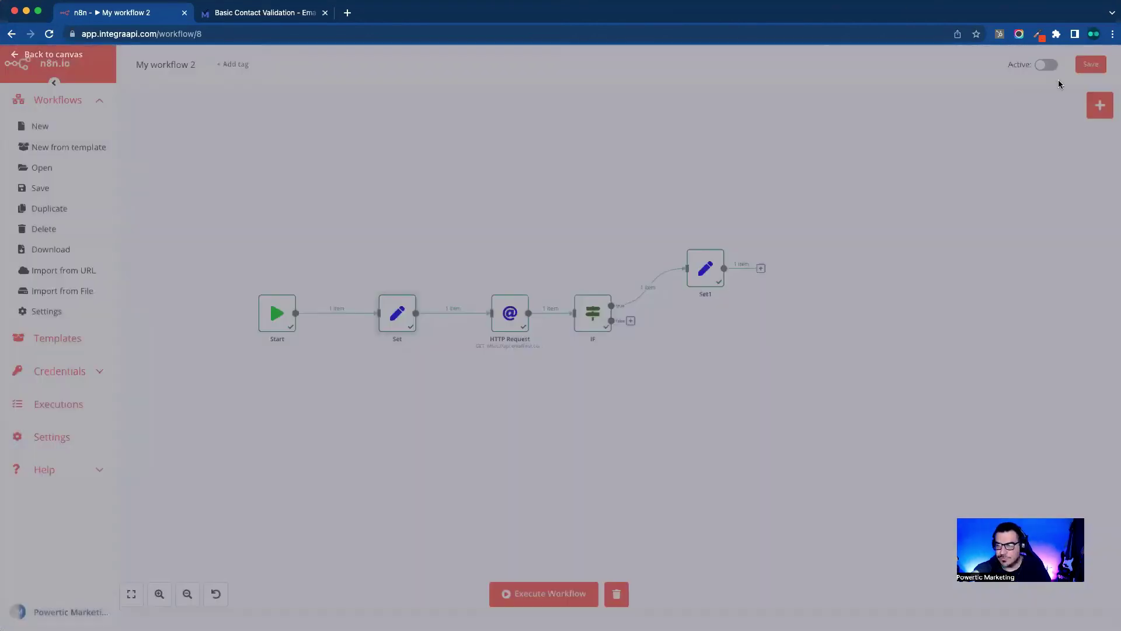
pyautogui.click(897, 58)
pyautogui.hotkey('ctrl', 's')
pyautogui.click(555, 591)
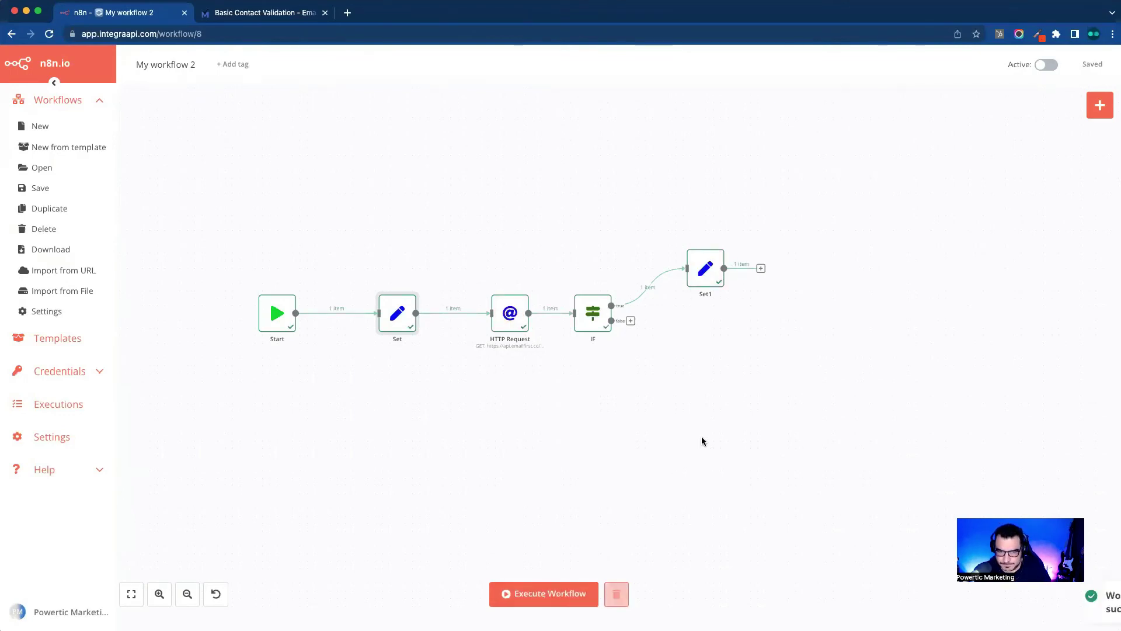
# Step: Inspect the IF output for the altered email, flipping Value 2 to false and back to true
pyautogui.doubleClick(596, 321)
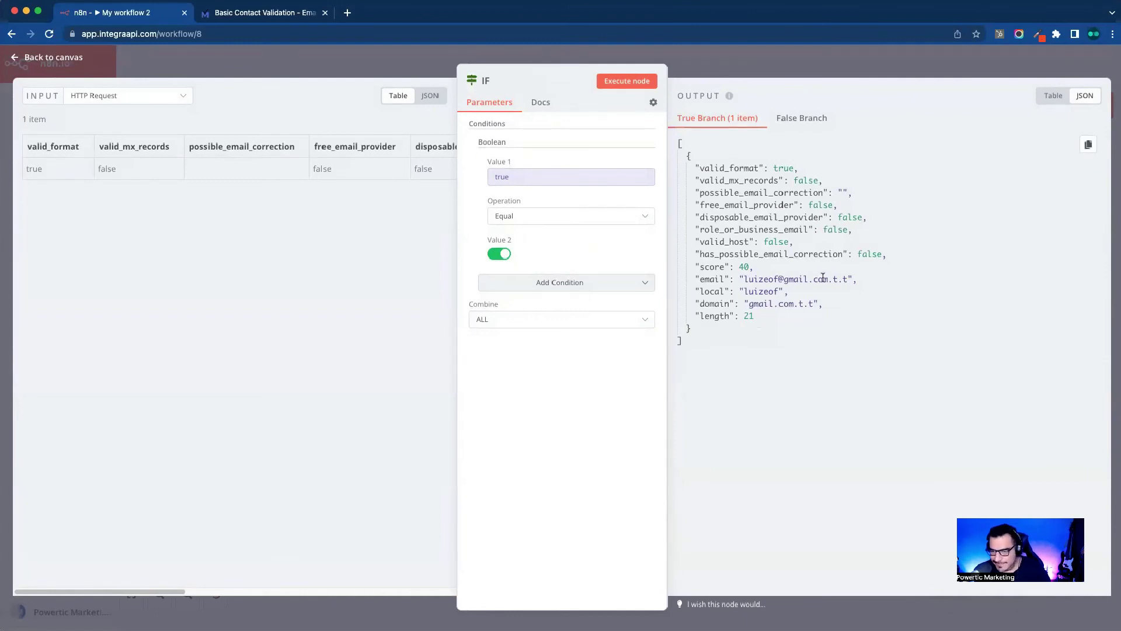
pyautogui.click(503, 255)
pyautogui.click(843, 73)
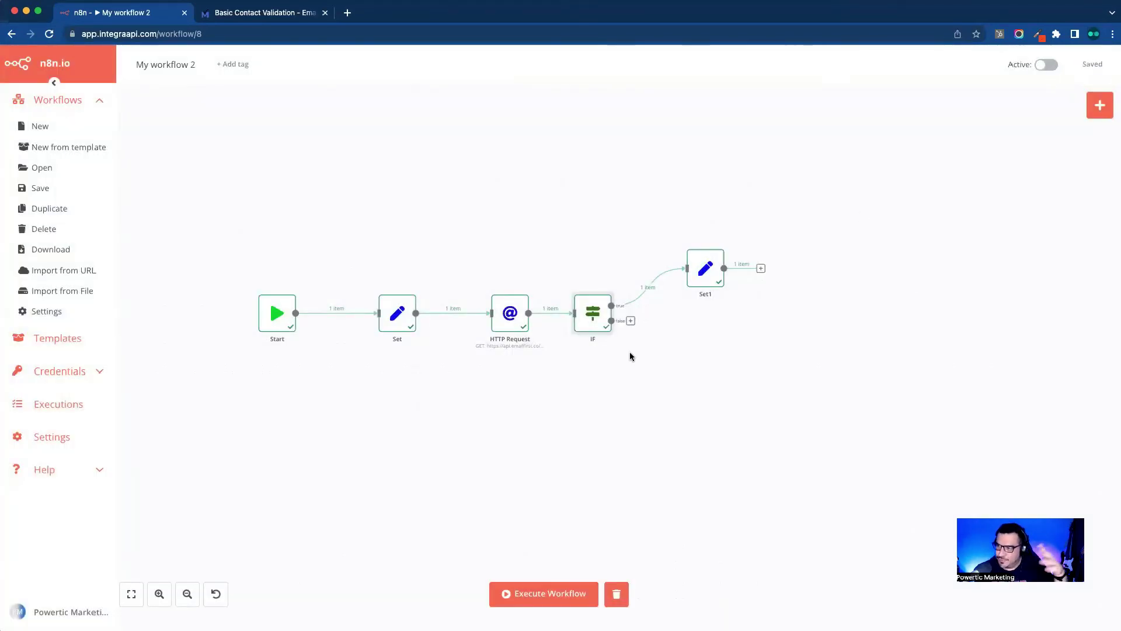
pyautogui.doubleClick(591, 315)
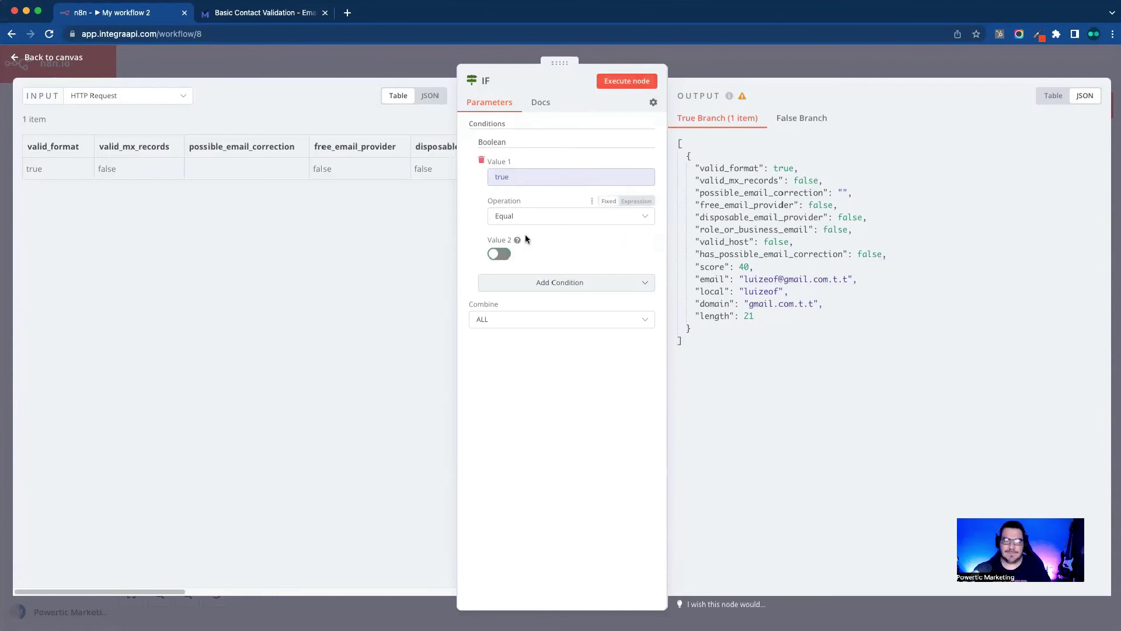
pyautogui.click(499, 254)
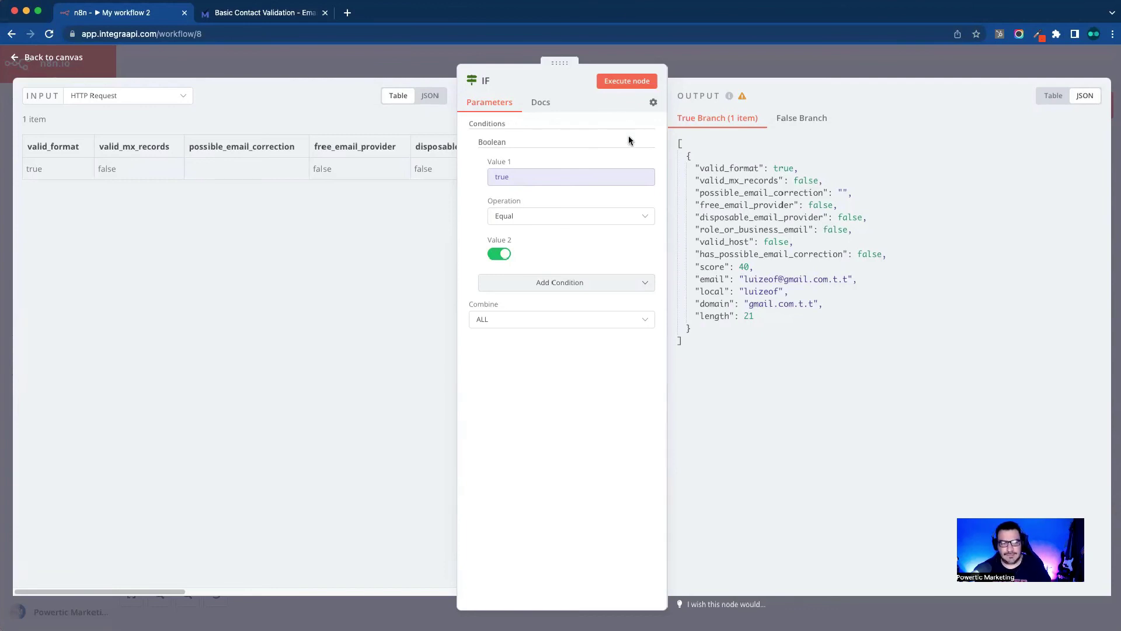
pyautogui.click(1009, 70)
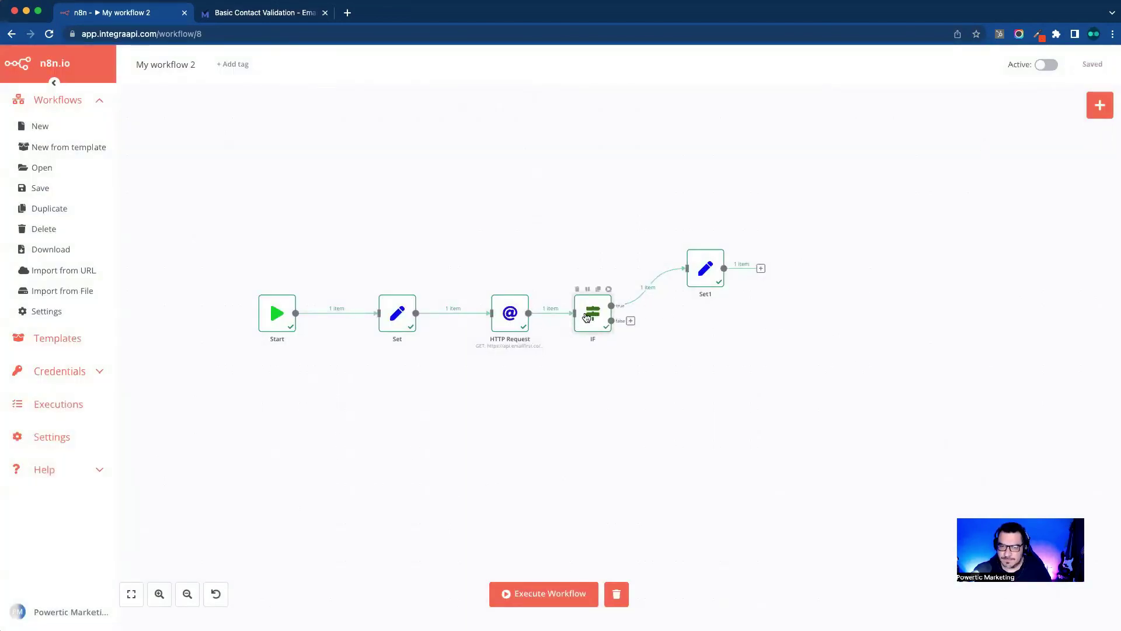
# Step: Flip the IF condition to expect false and back to true, then close it and save the workflow
pyautogui.doubleClick(588, 315)
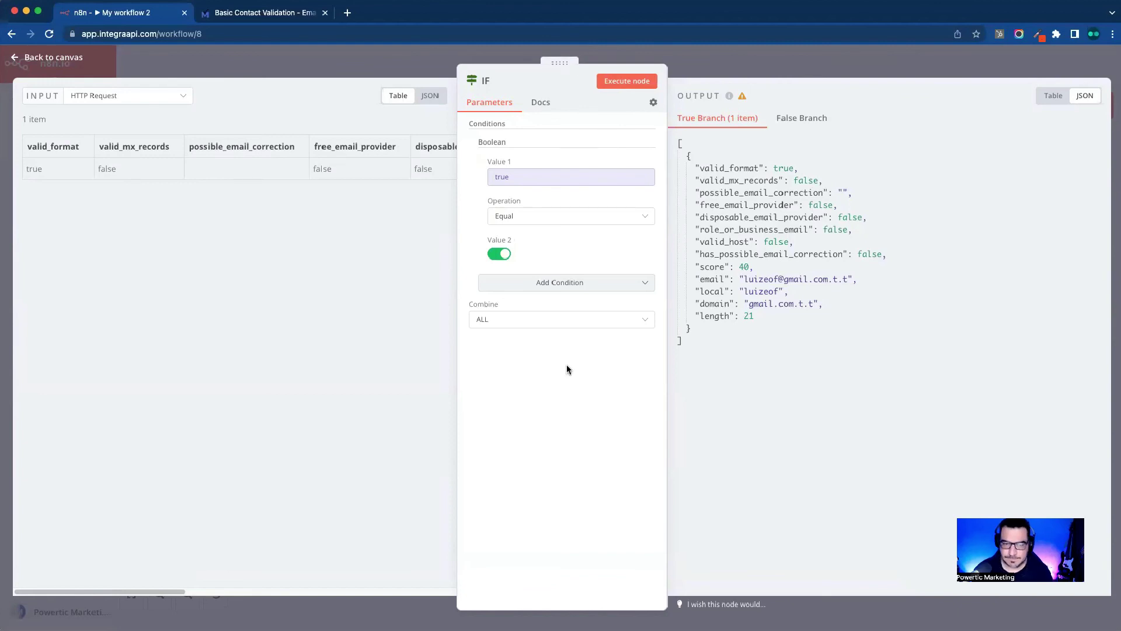
pyautogui.click(500, 257)
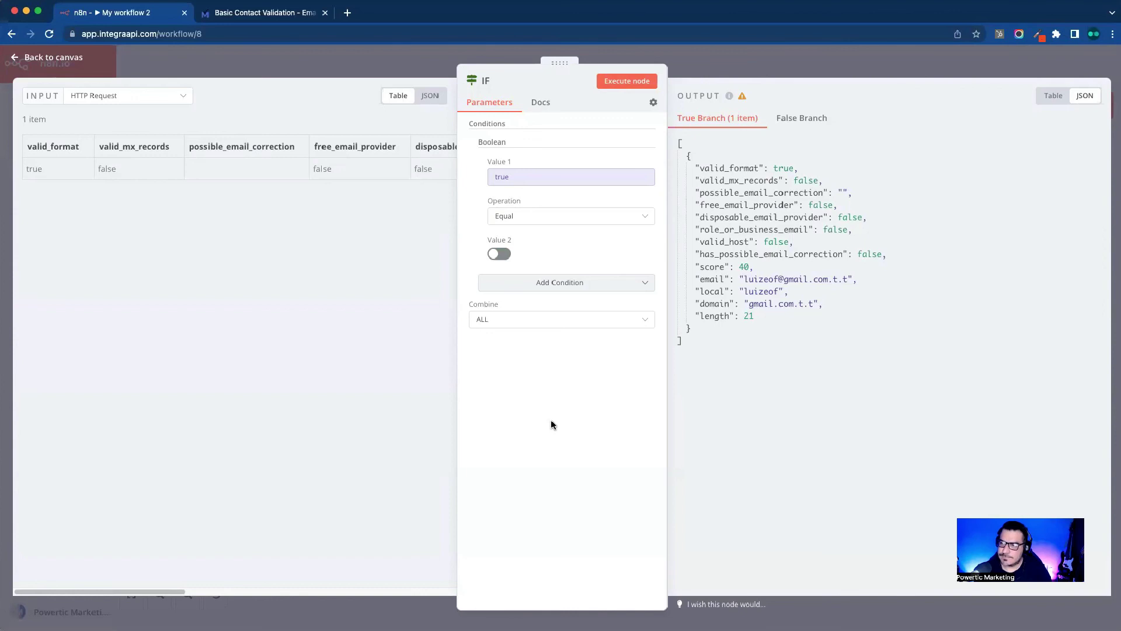
pyautogui.moveTo(503, 304)
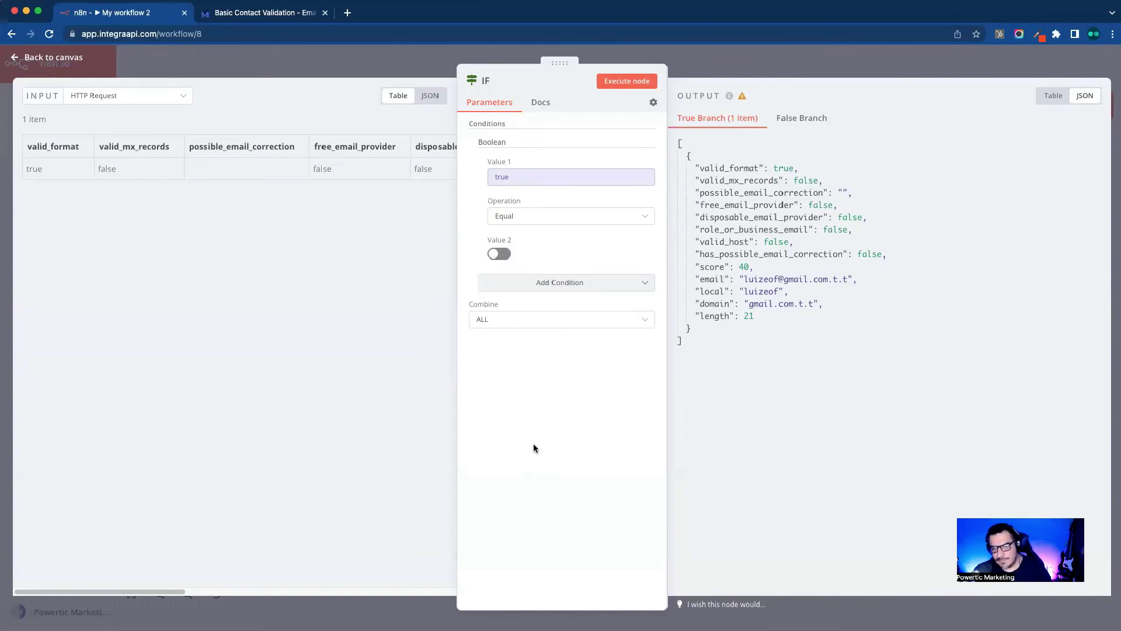
pyautogui.click(501, 254)
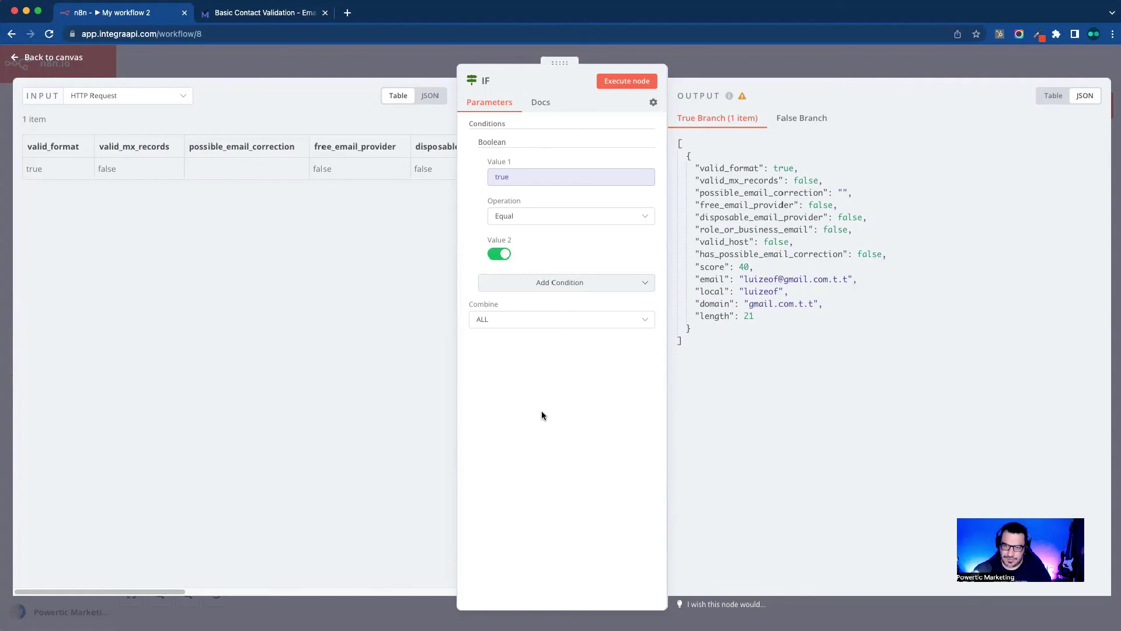
pyautogui.click(883, 61)
pyautogui.click(1087, 65)
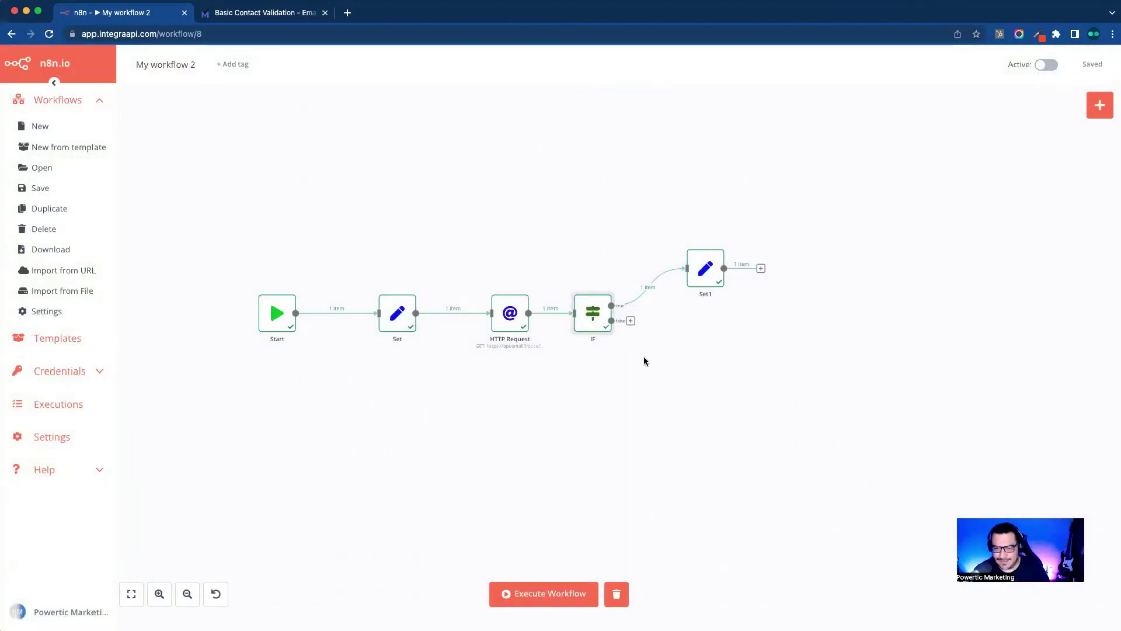
# Step: Add a second Boolean condition to the IF node mapping valid_mx_records, with Value 2 set to true
pyautogui.moveTo(596, 319); pyautogui.dragTo(604, 319)
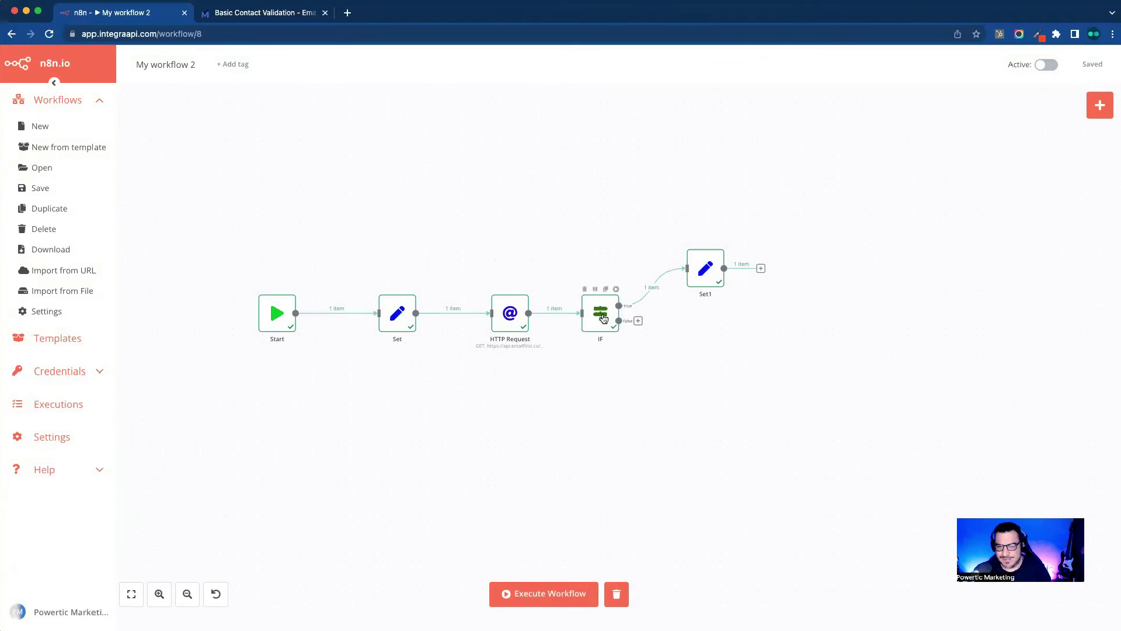
pyautogui.doubleClick(607, 319)
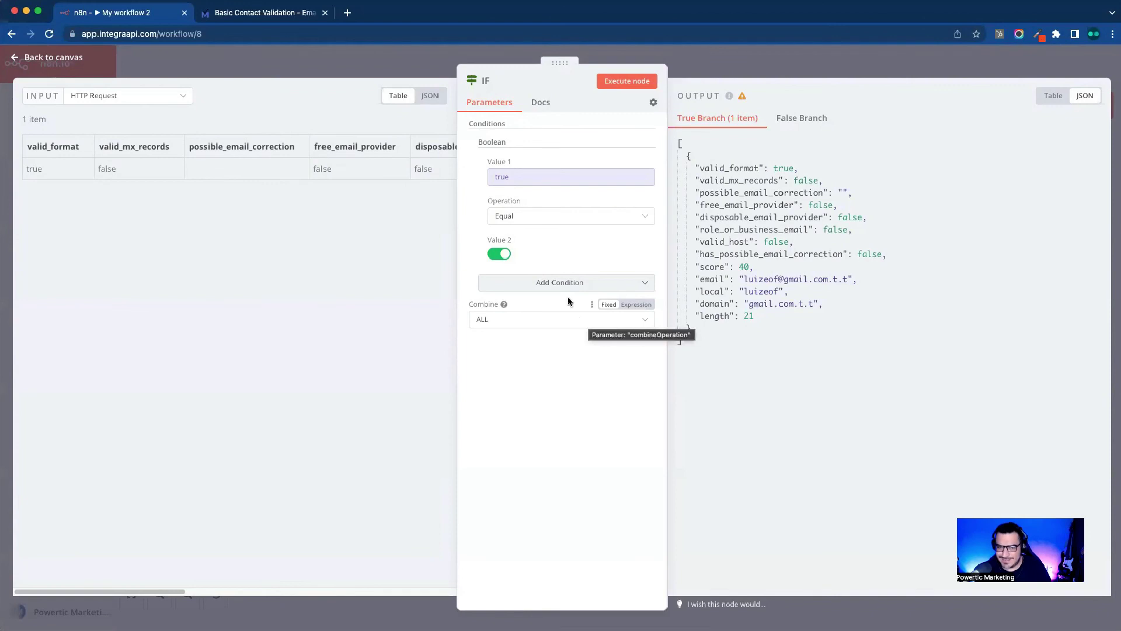
pyautogui.click(564, 283)
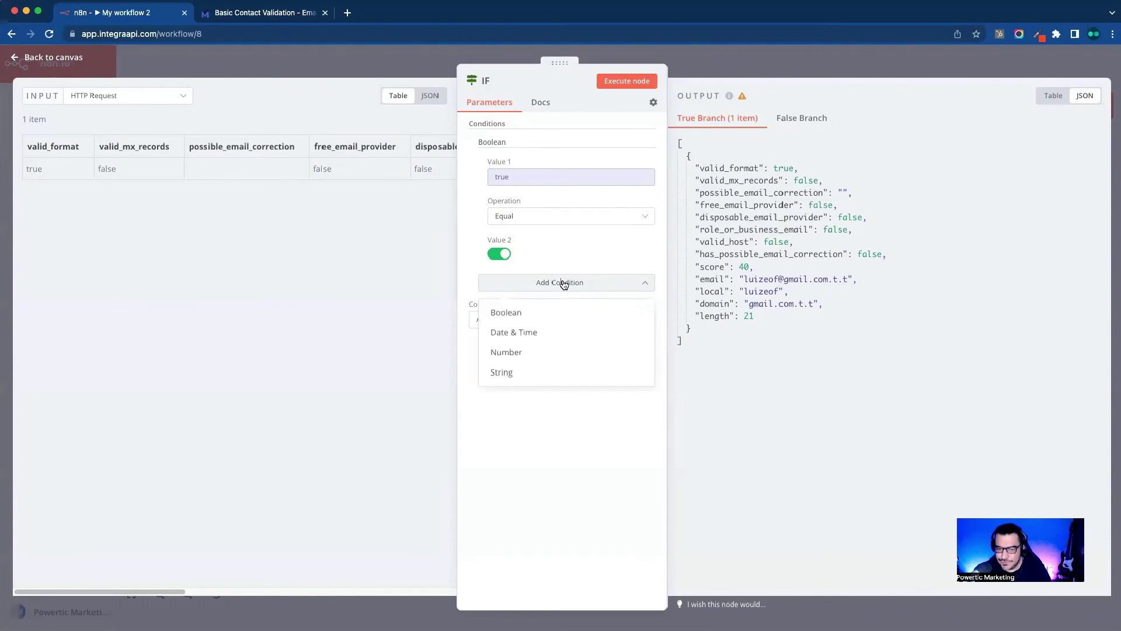
pyautogui.click(563, 314)
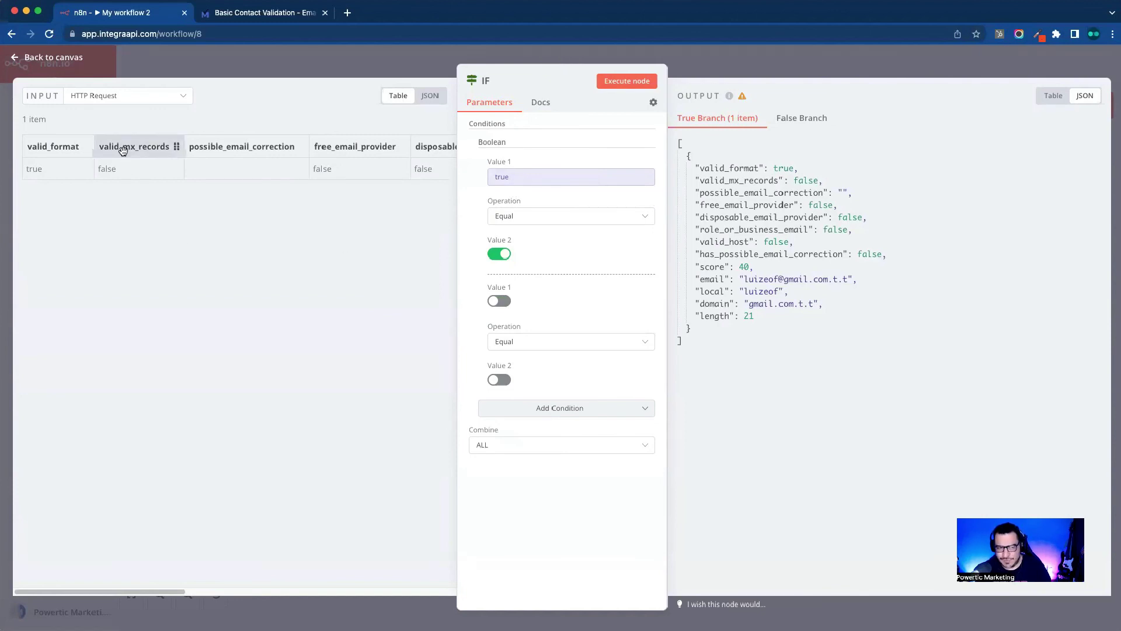
pyautogui.moveTo(123, 151); pyautogui.dragTo(528, 308)
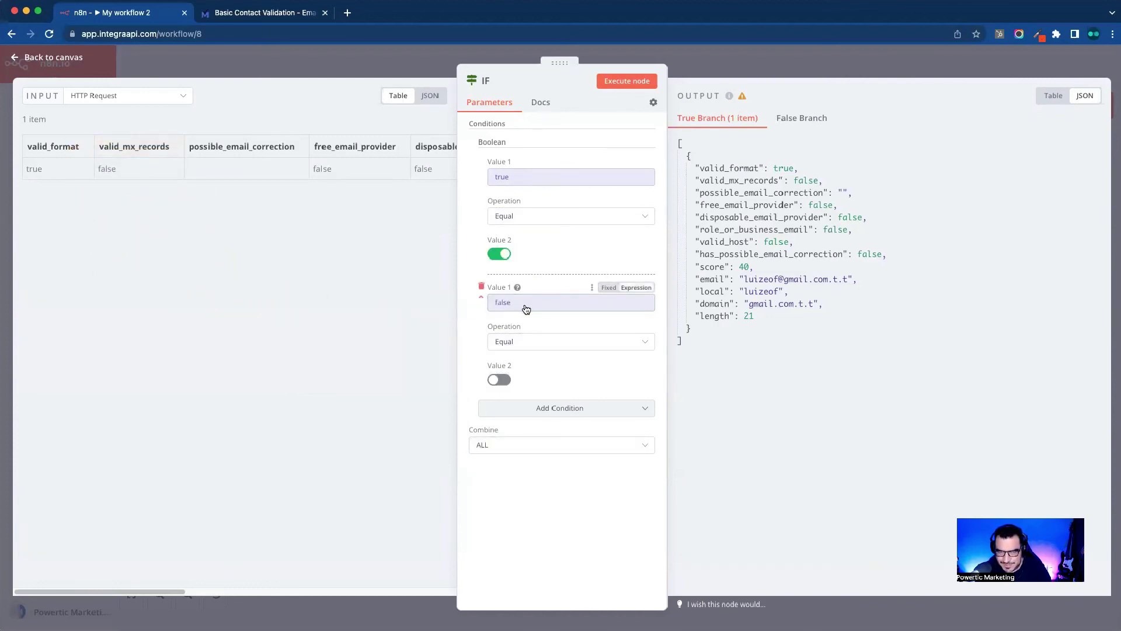
pyautogui.click(497, 381)
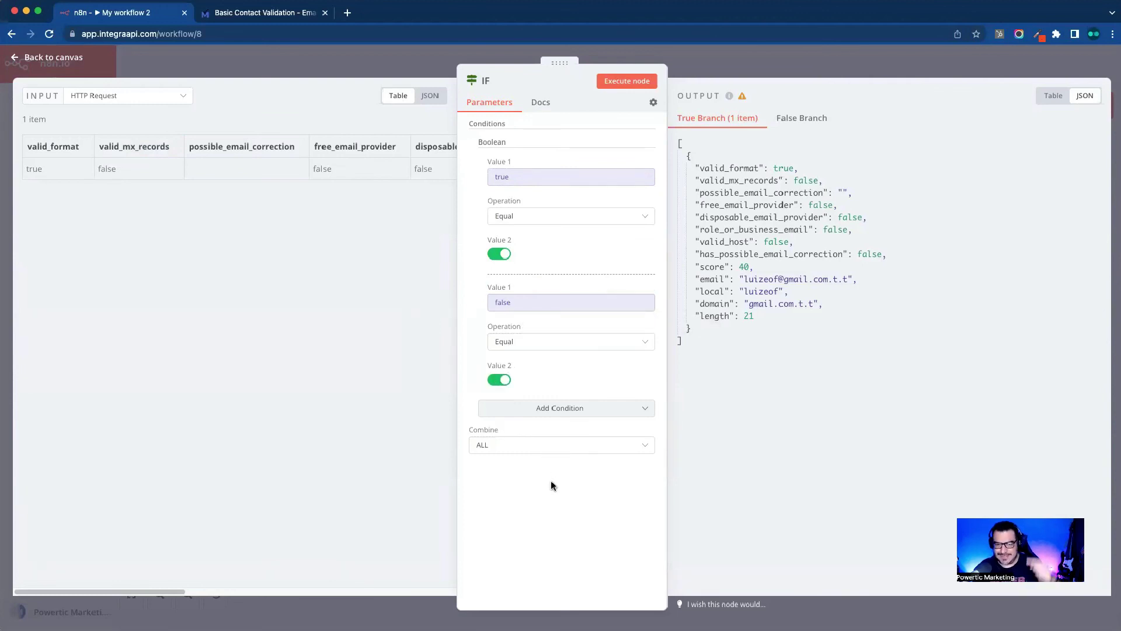
# Step: Execute the IF node and reopen it to confirm the item lands in the False Branch
pyautogui.click(635, 88)
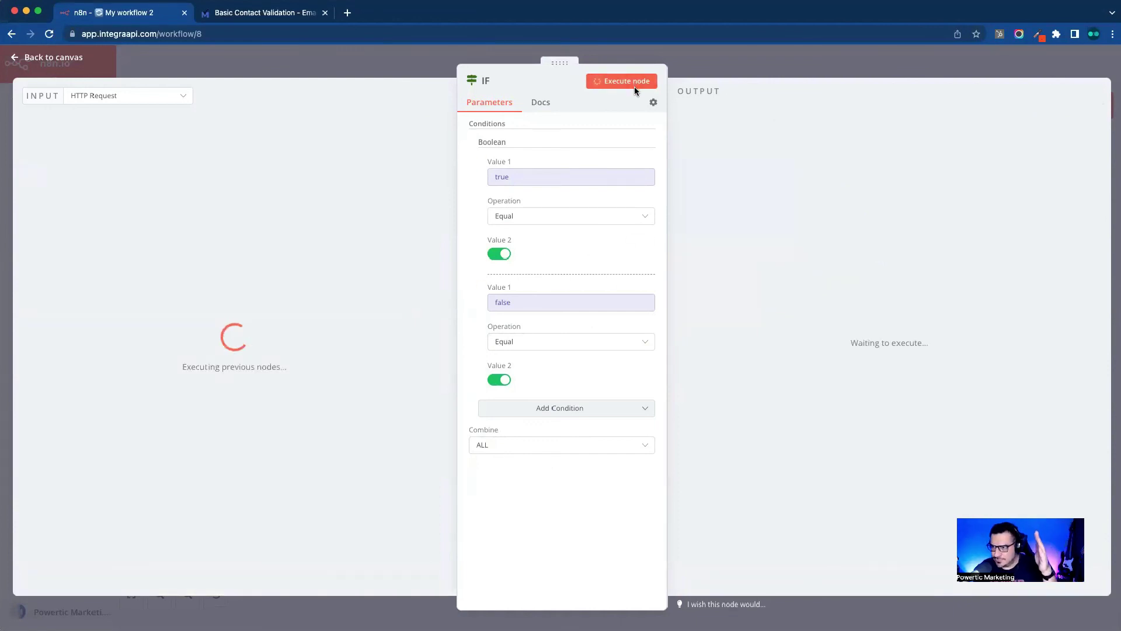
pyautogui.click(799, 61)
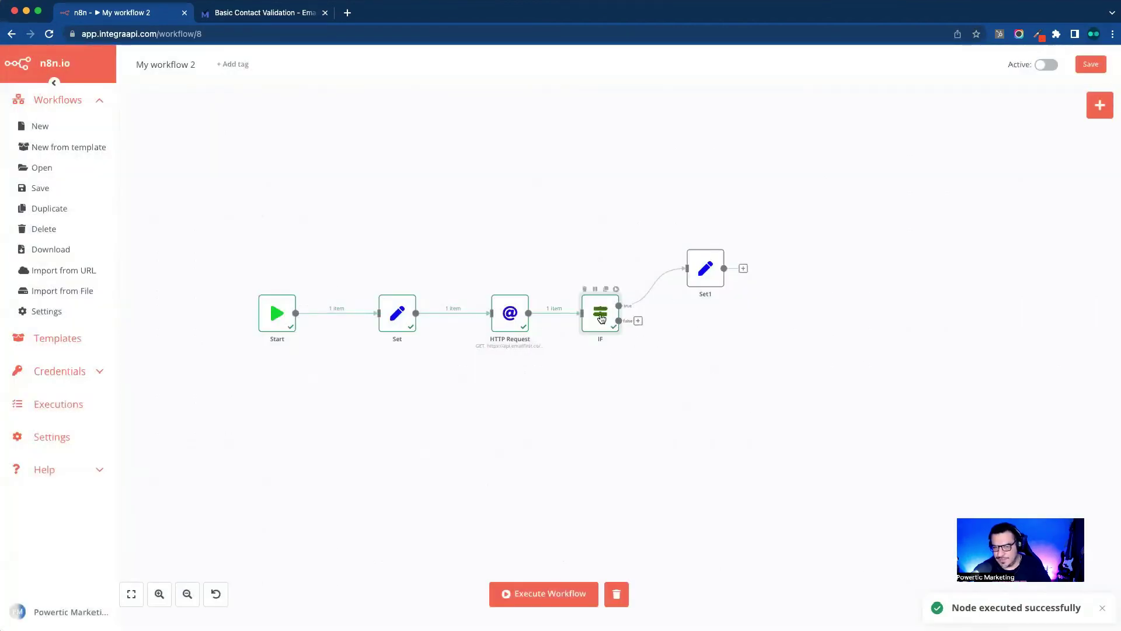
pyautogui.doubleClick(601, 319)
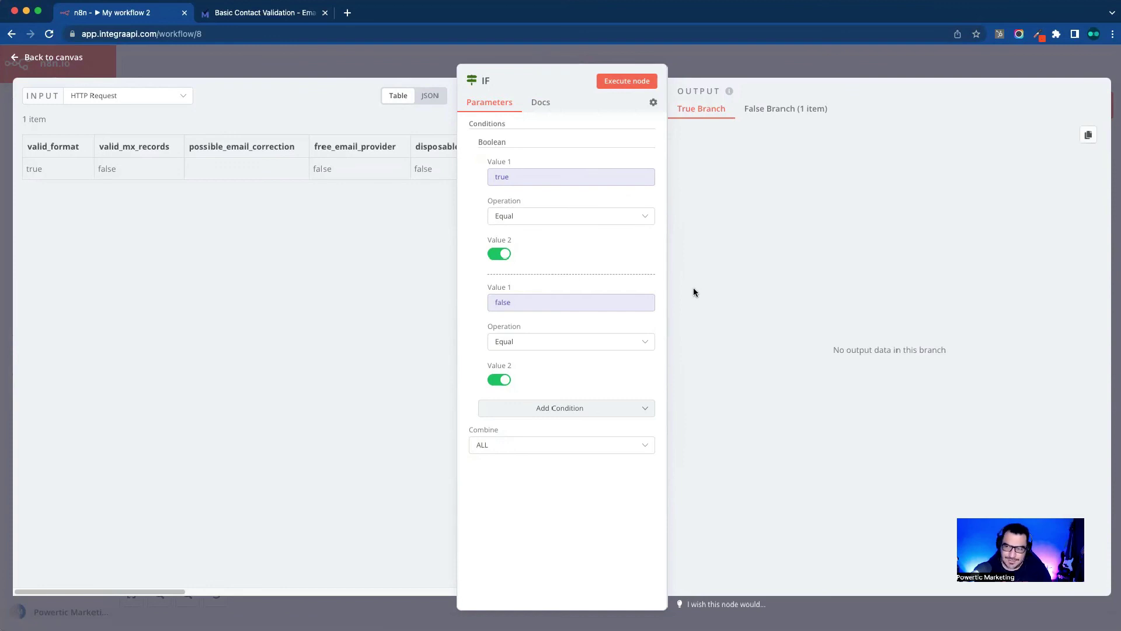
pyautogui.click(510, 451)
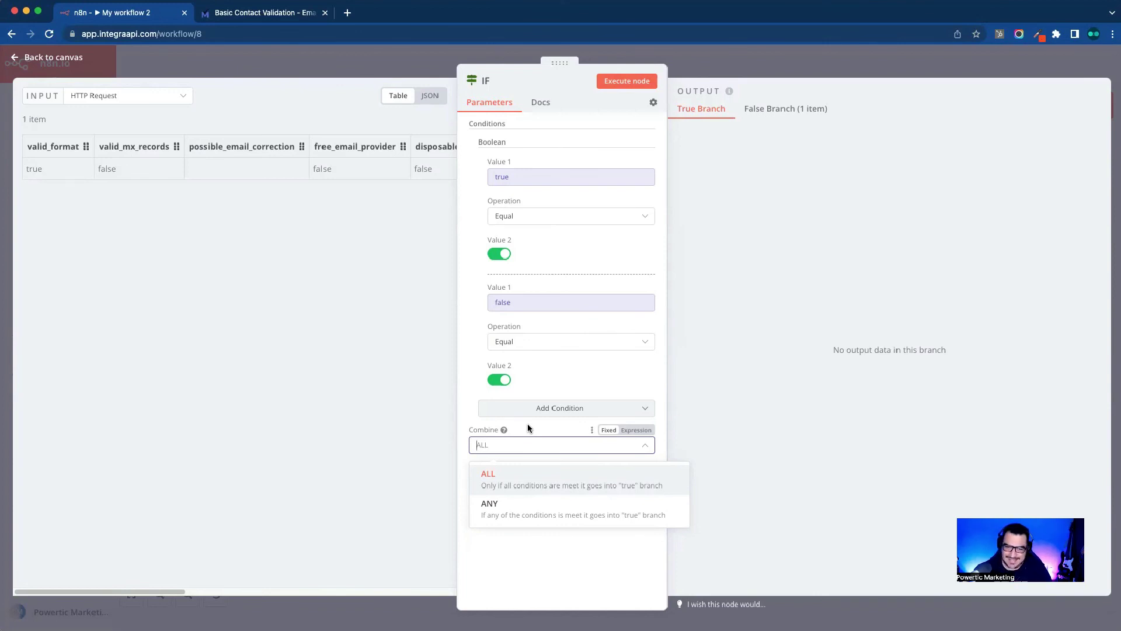
# Step: Try the IF node's Combine setting on ANY, then return it to ALL
pyautogui.click(567, 388)
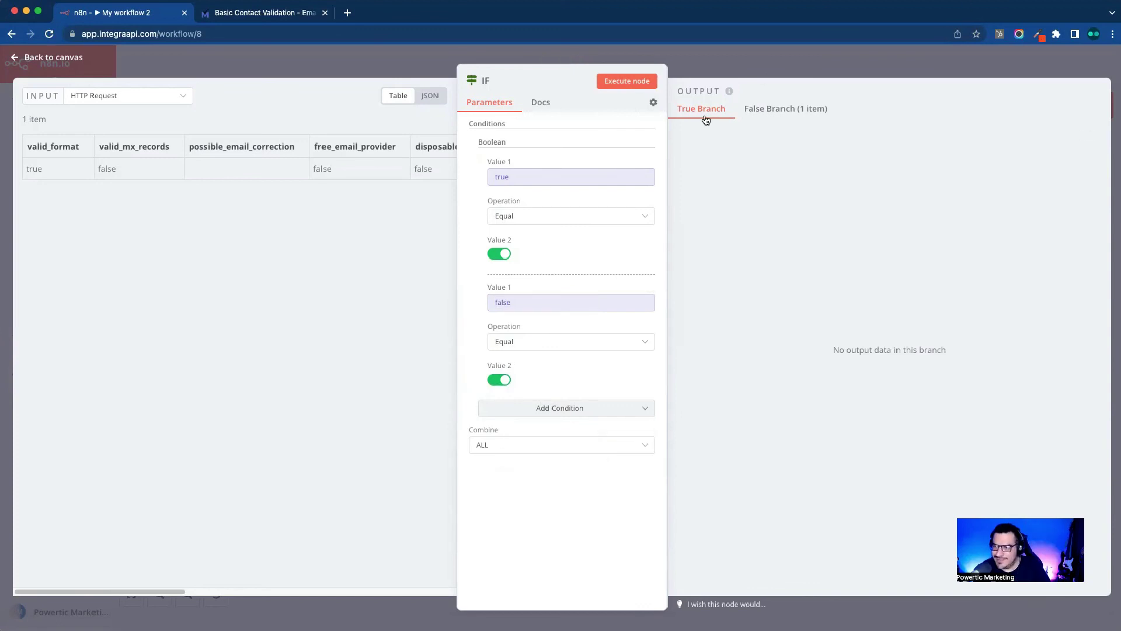
pyautogui.click(503, 447)
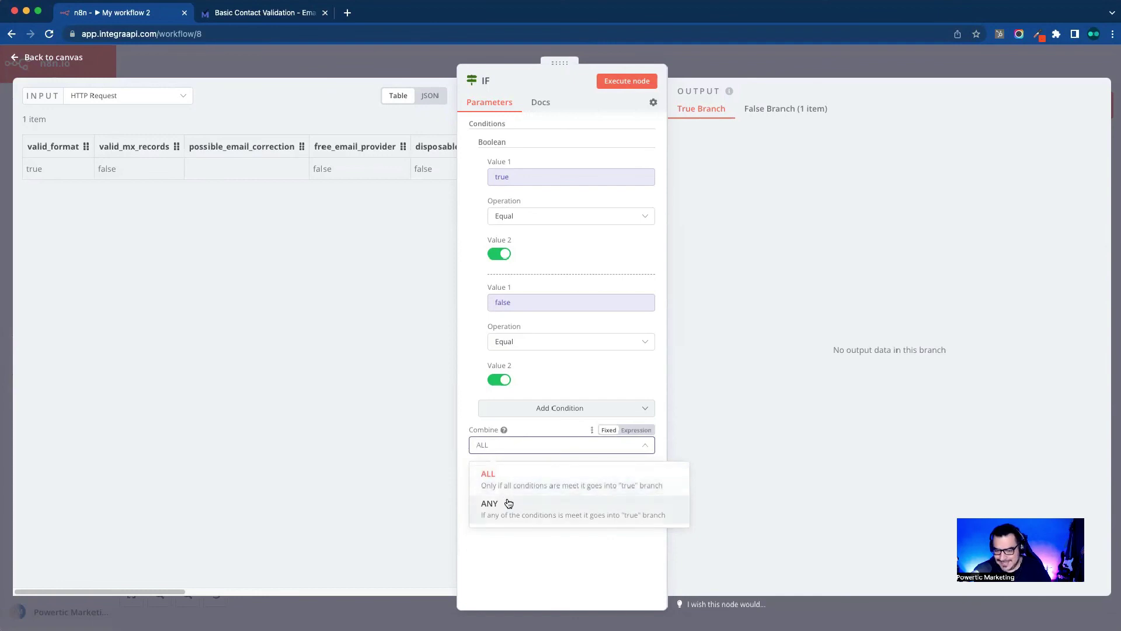
pyautogui.click(508, 503)
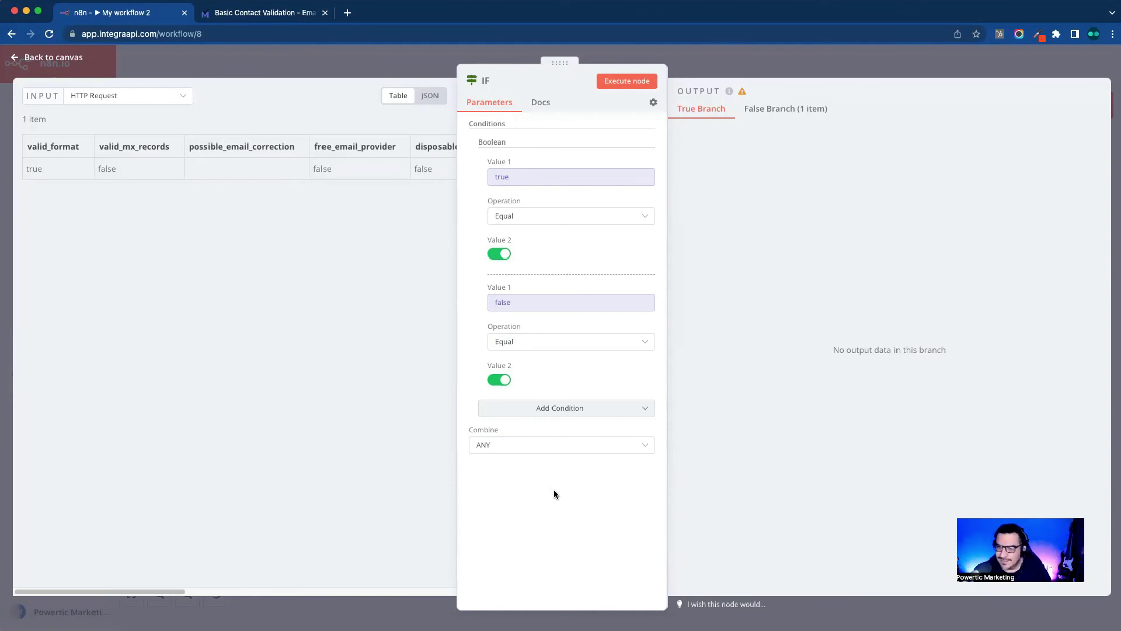
pyautogui.click(530, 447)
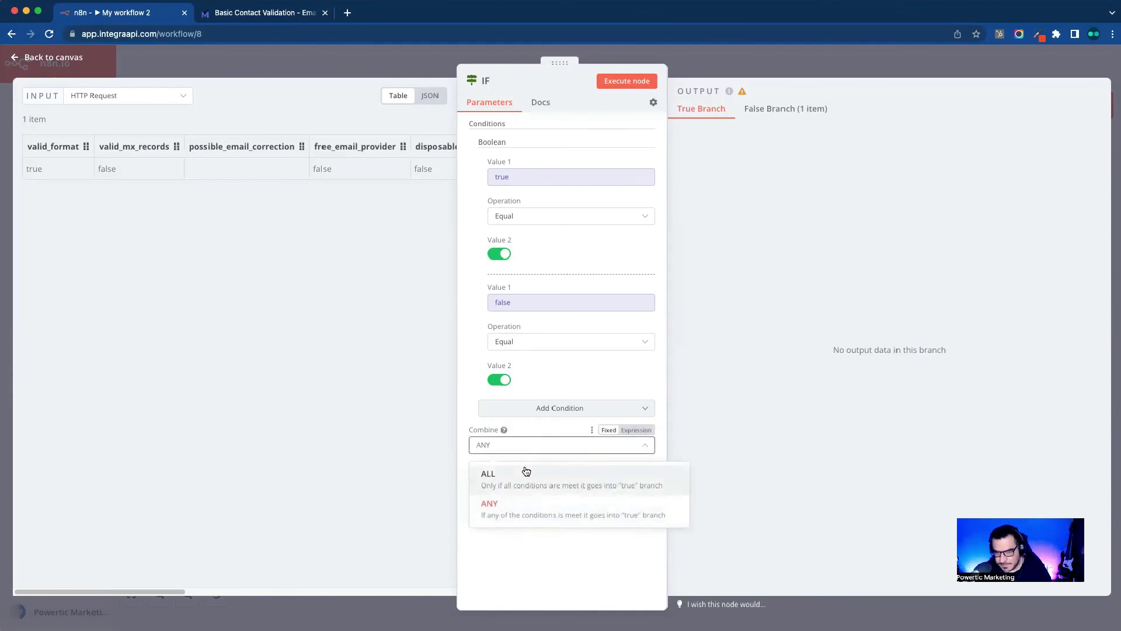
pyautogui.click(526, 473)
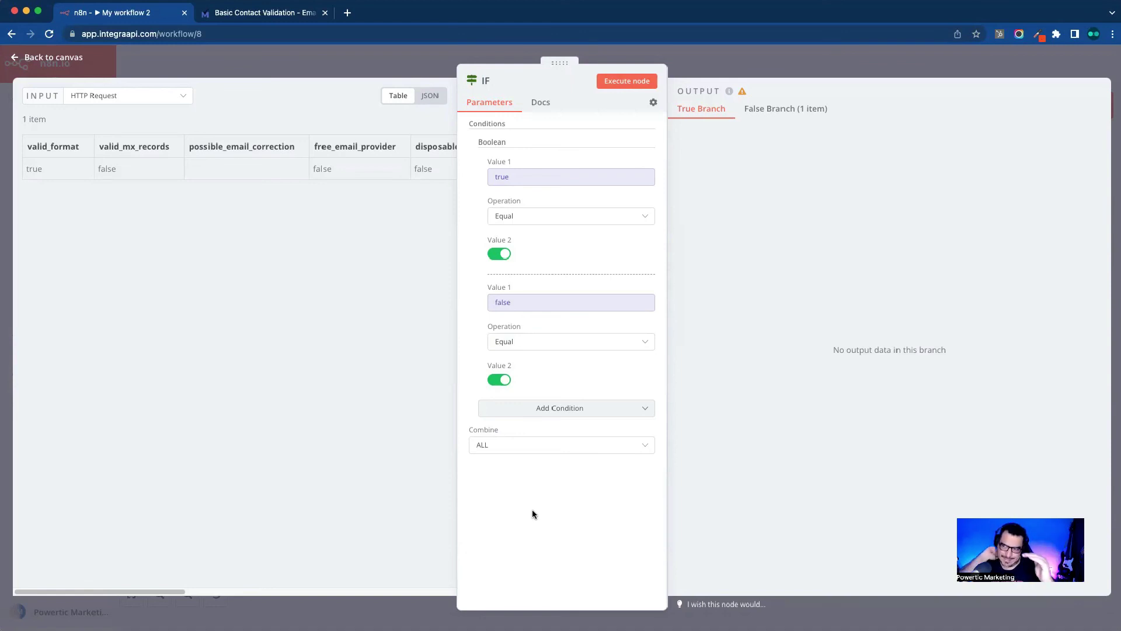
pyautogui.click(554, 447)
pyautogui.click(554, 447)
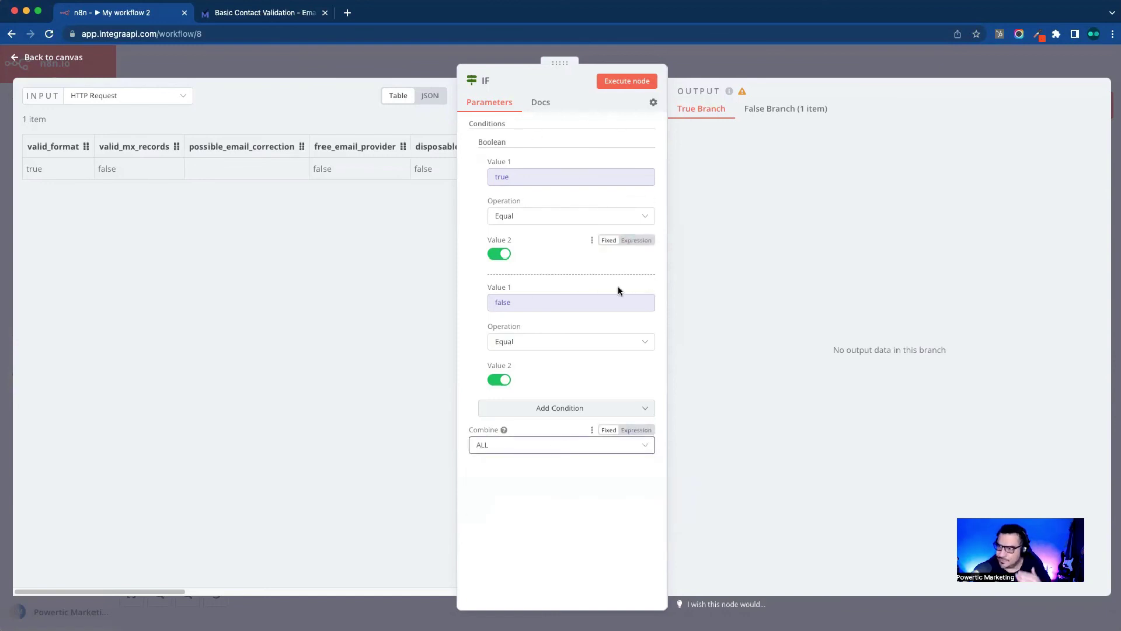
# Step: Recheck ANY, leave Combine on ALL, close the IF node and save the workflow
pyautogui.click(549, 449)
pyautogui.click(543, 503)
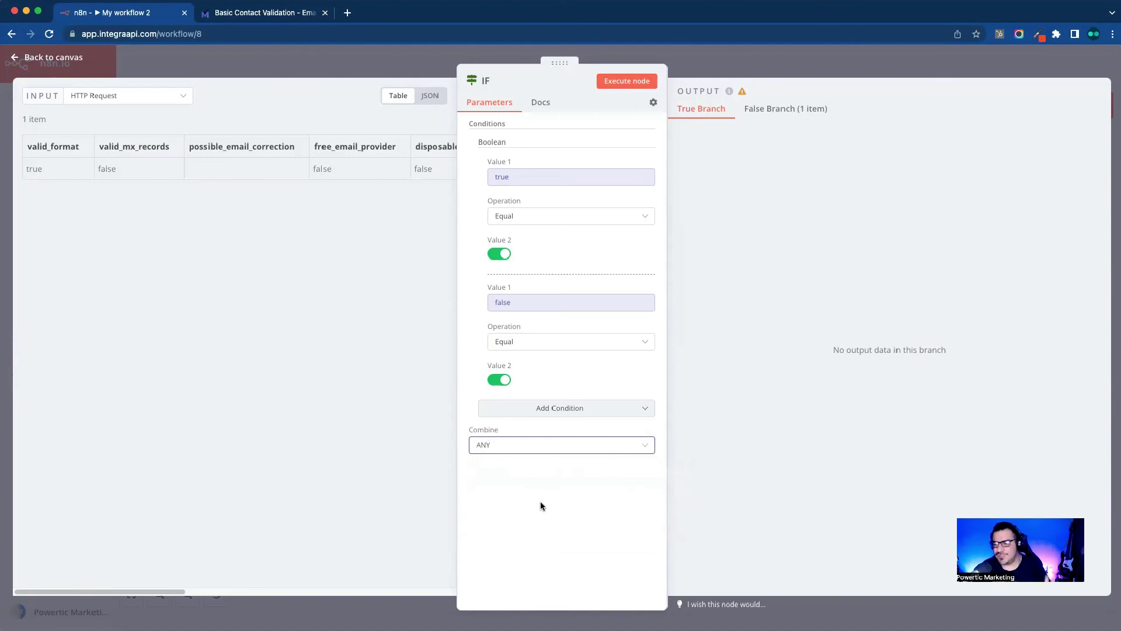
pyautogui.click(520, 449)
pyautogui.click(521, 477)
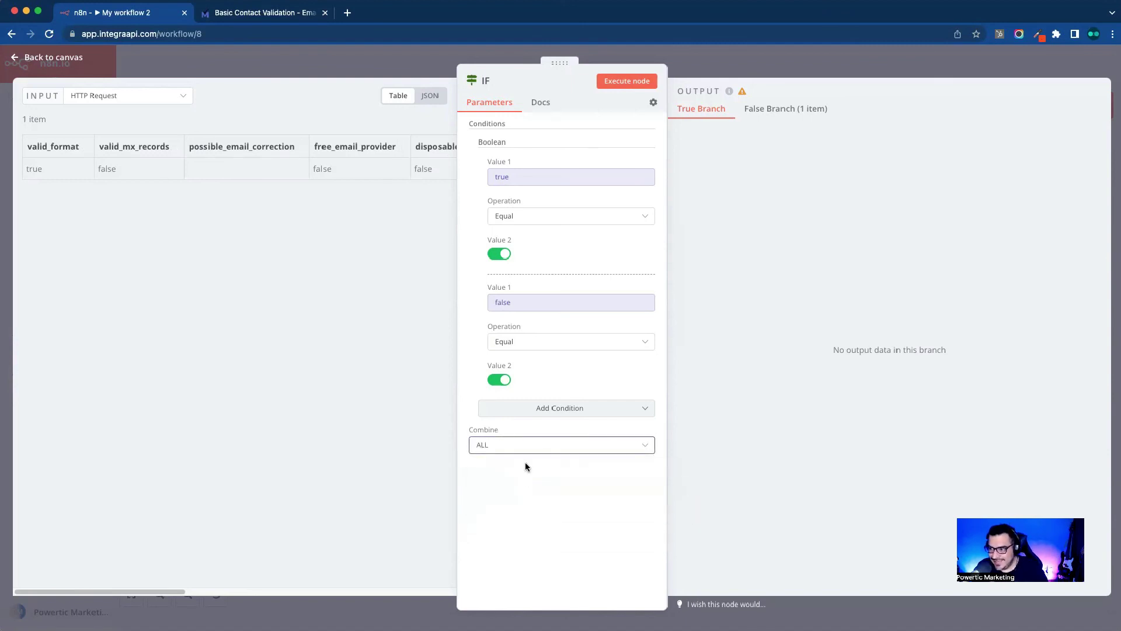
pyautogui.click(531, 451)
pyautogui.click(517, 483)
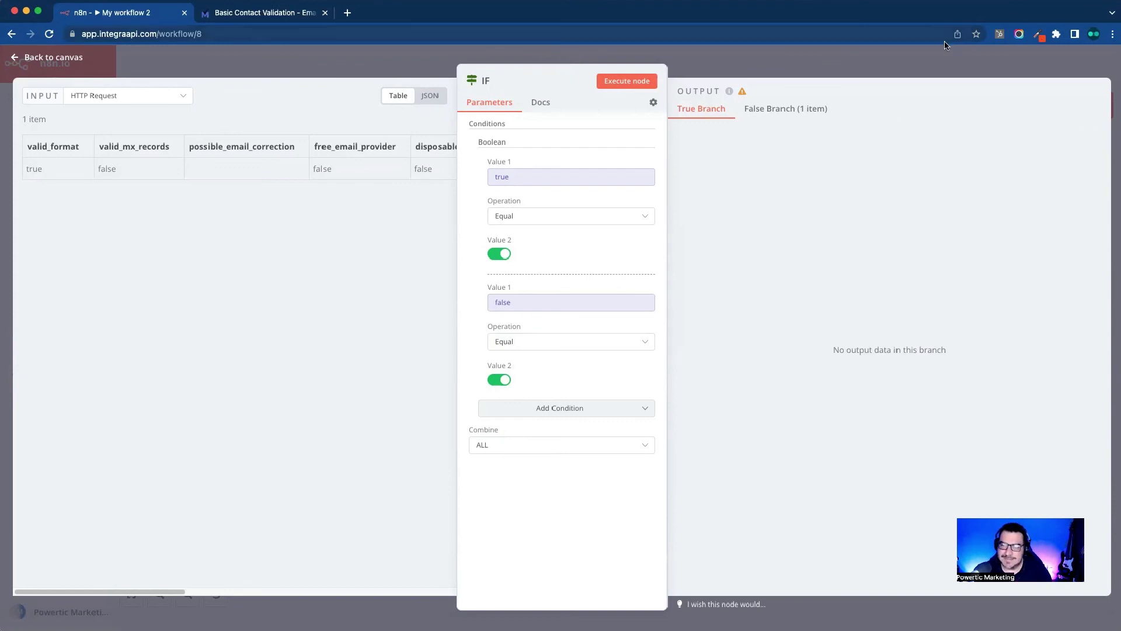
pyautogui.click(935, 64)
pyautogui.press('super+s')
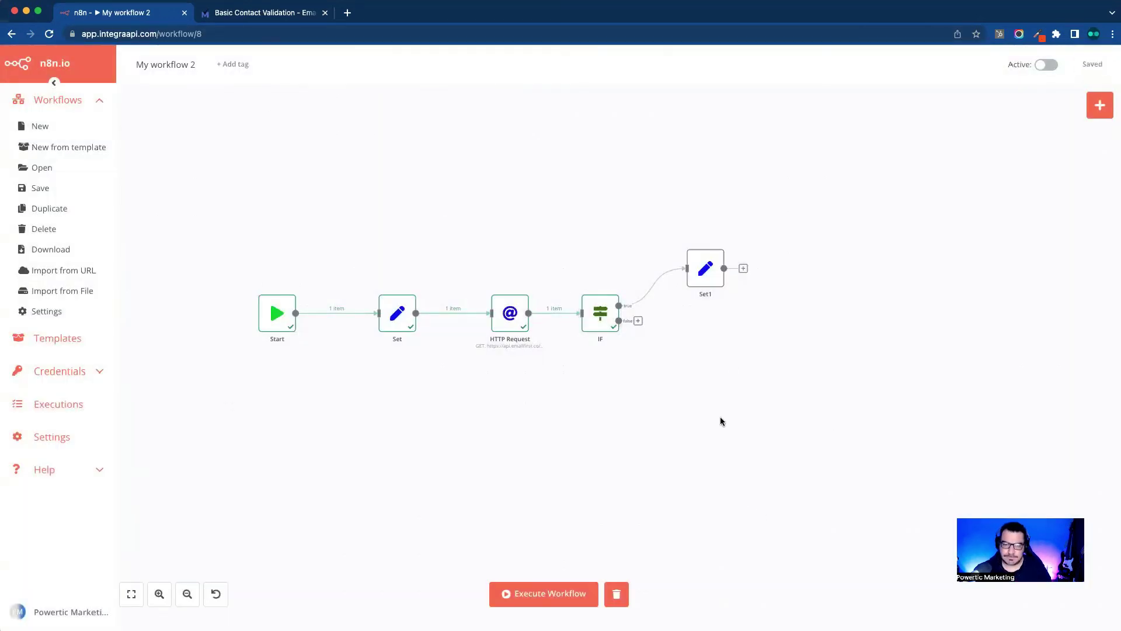